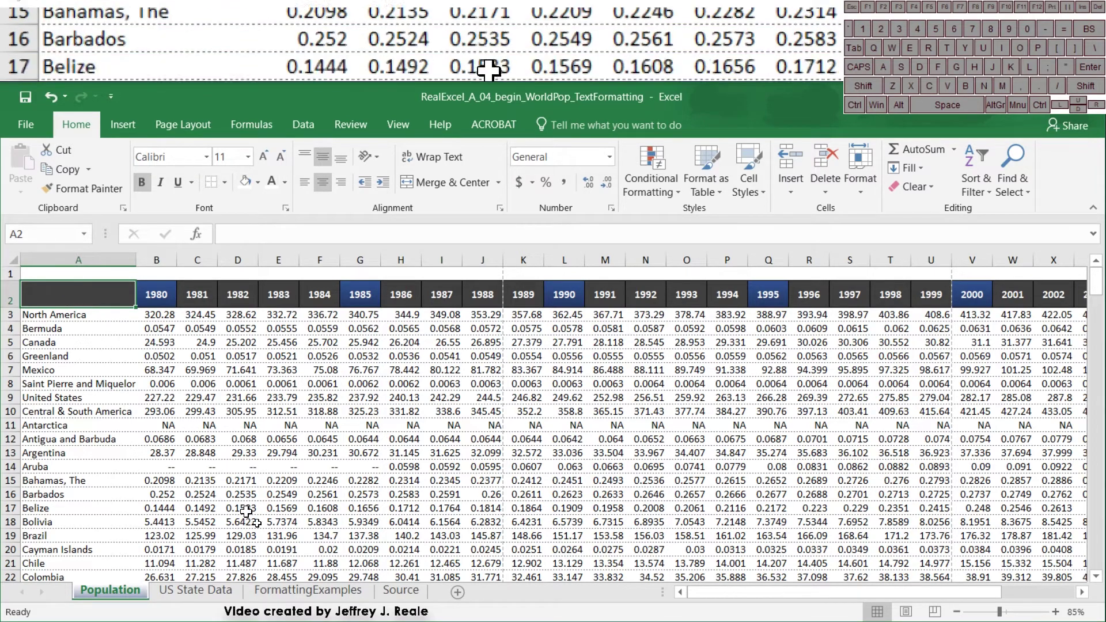
Copy the population source note from cell A1 of the Source sheet and return to the Population sheet.
{"action": "left_click", "coordinate": [394, 593]}
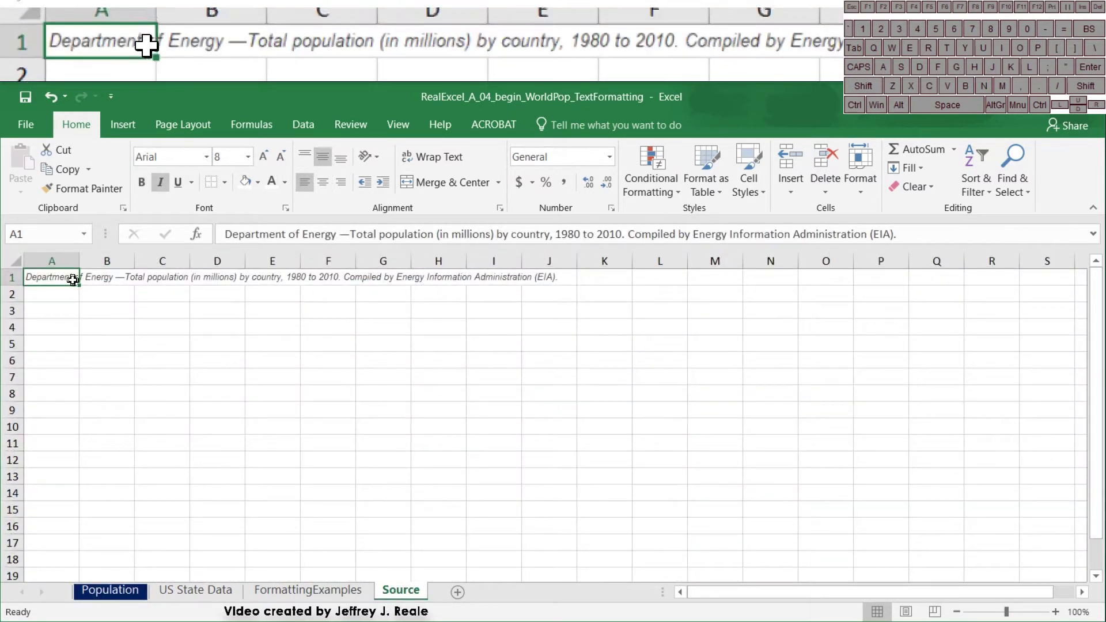
{"action": "key", "text": "ctrl+c"}
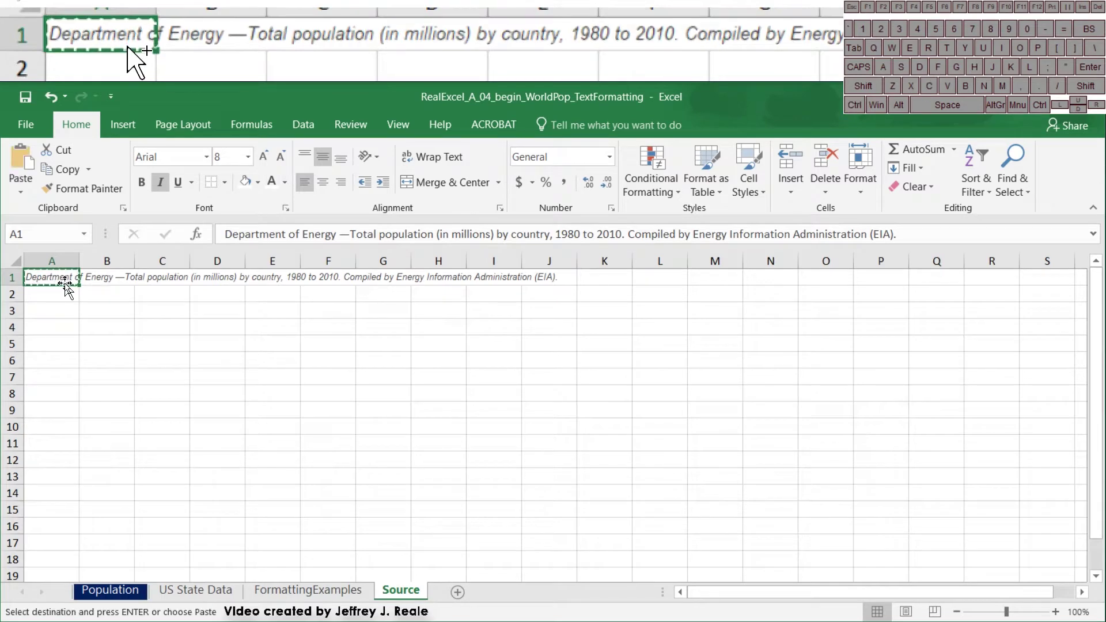
{"action": "left_click", "coordinate": [110, 590]}
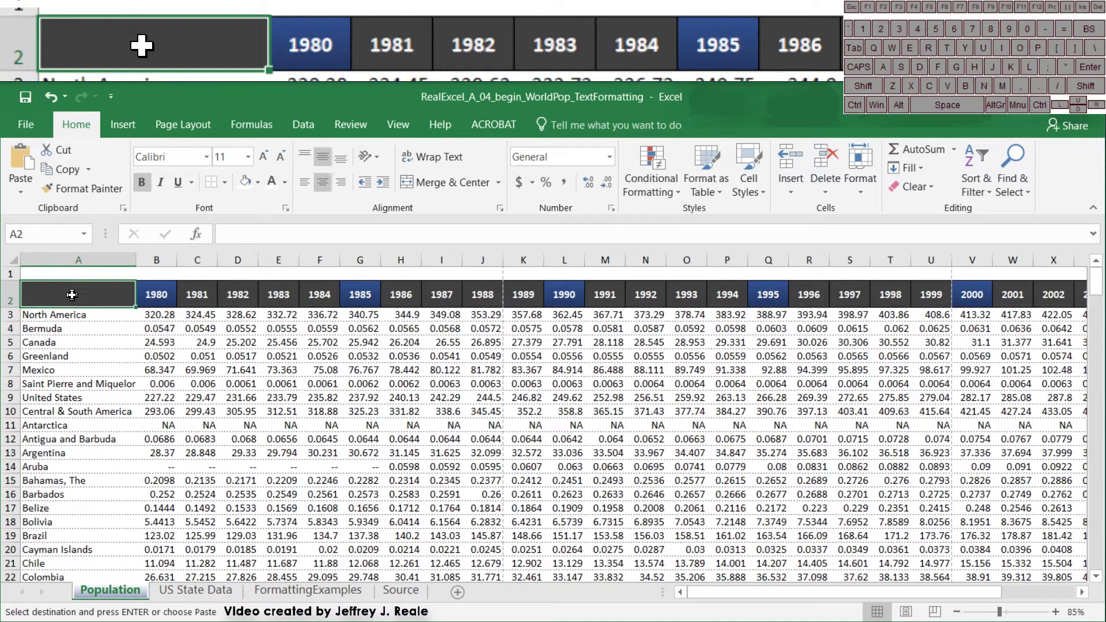
Try pasting the copied note into A2 with its source formatting and as values only, undoing each paste.
{"action": "key", "text": "ctrl+v"}
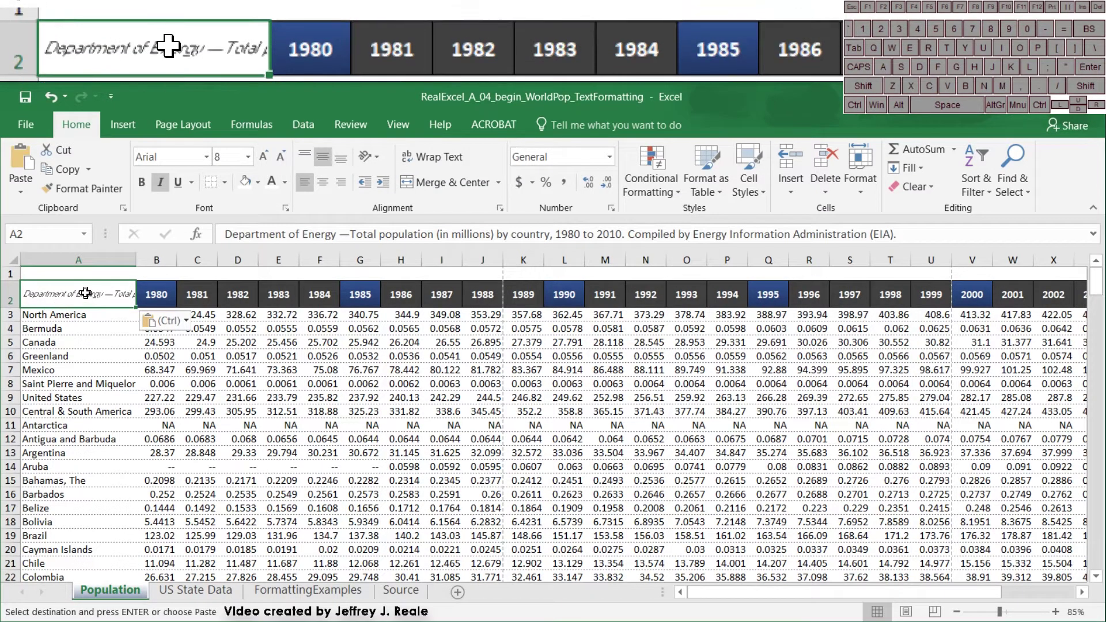
{"action": "key", "text": "ctrl+z"}
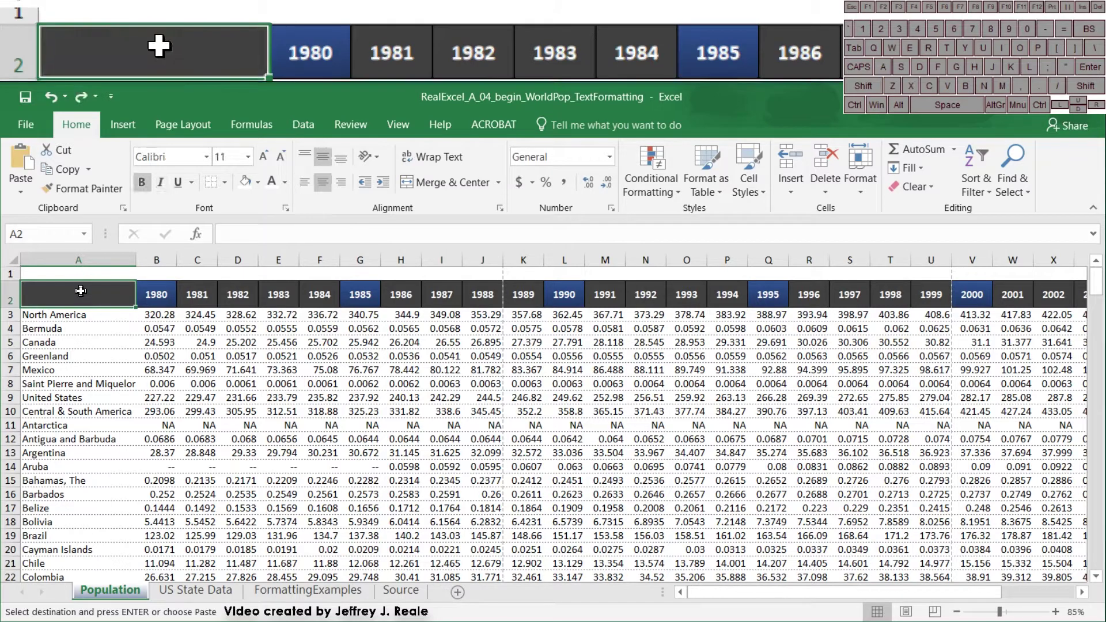
{"action": "right_click", "coordinate": [46, 287]}
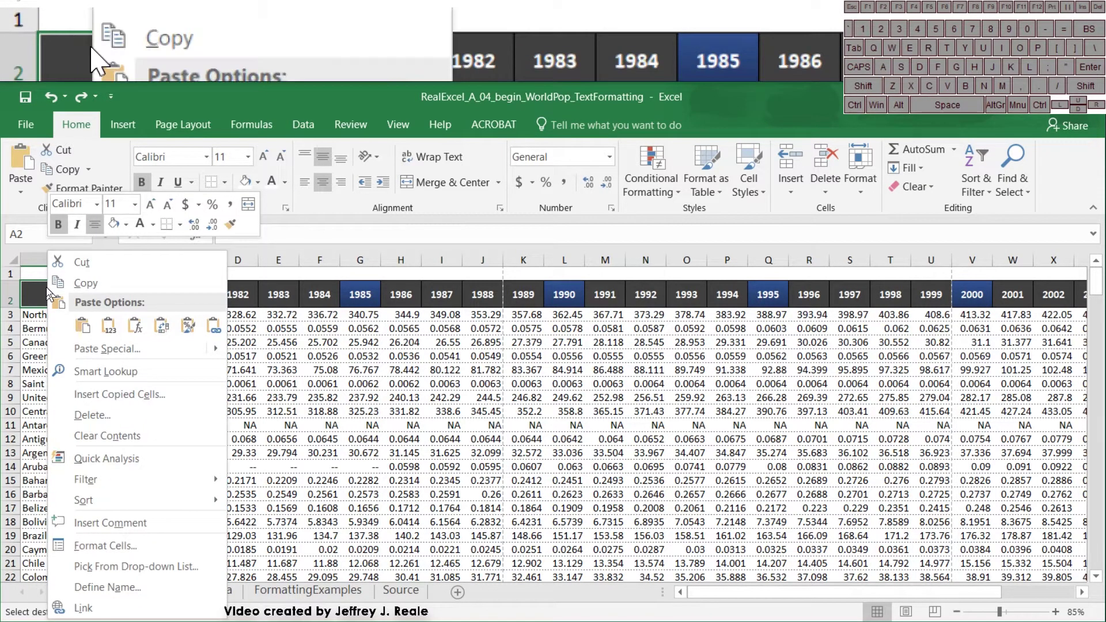
{"action": "left_click", "coordinate": [99, 329]}
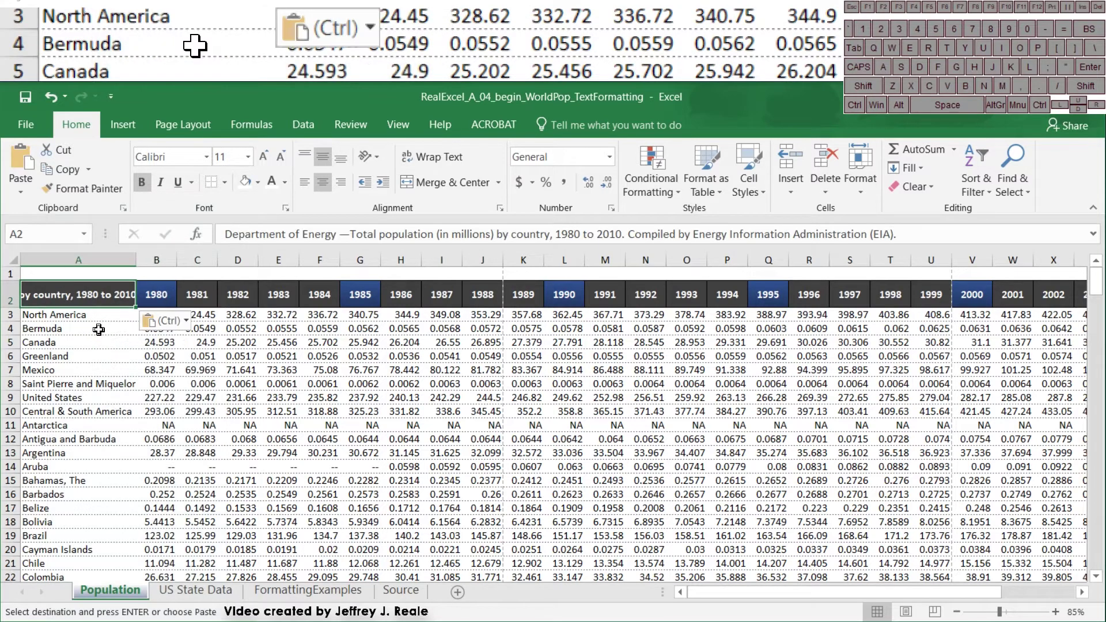
{"action": "key", "text": "ctrl+z"}
Paste the copied note into A2 as values only and wrap the text in the cell.
{"action": "left_click", "coordinate": [26, 193]}
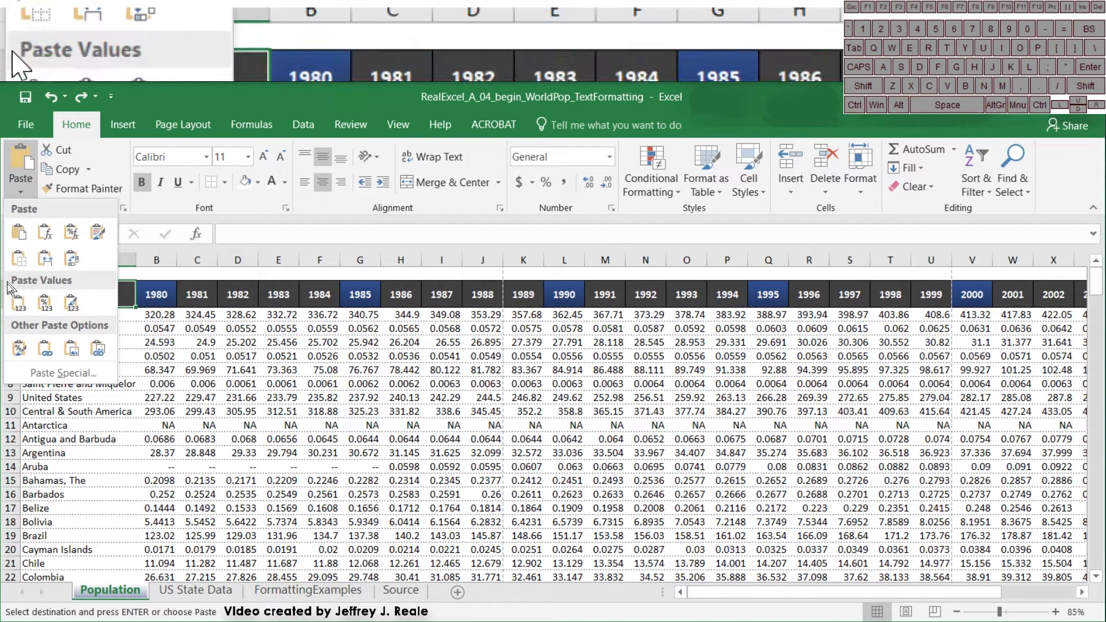
{"action": "left_click", "coordinate": [17, 301]}
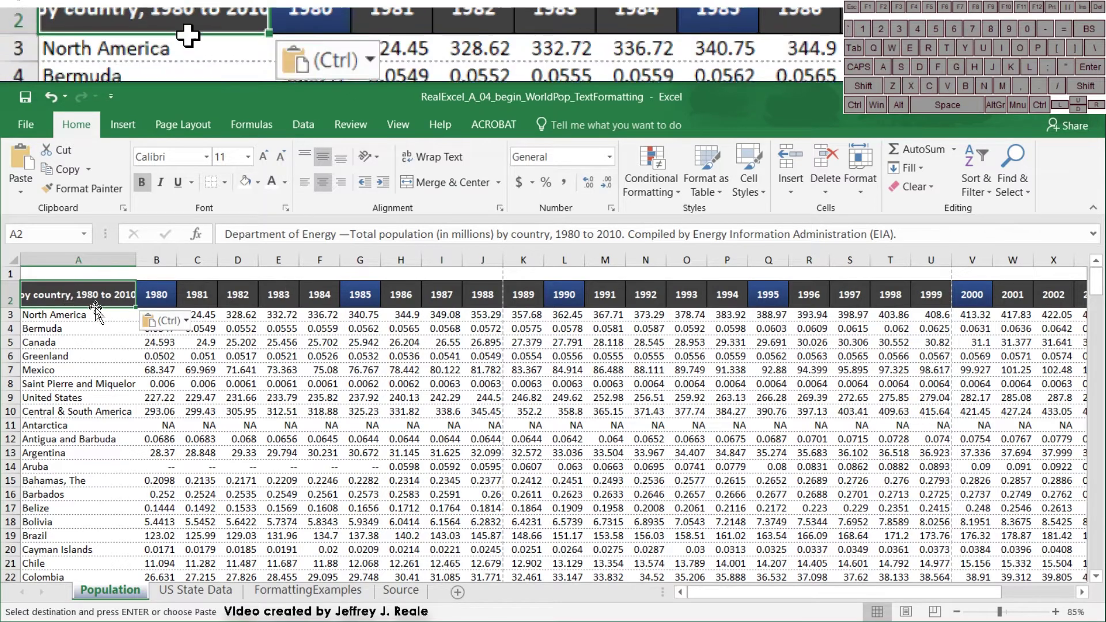
{"action": "left_click", "coordinate": [435, 155]}
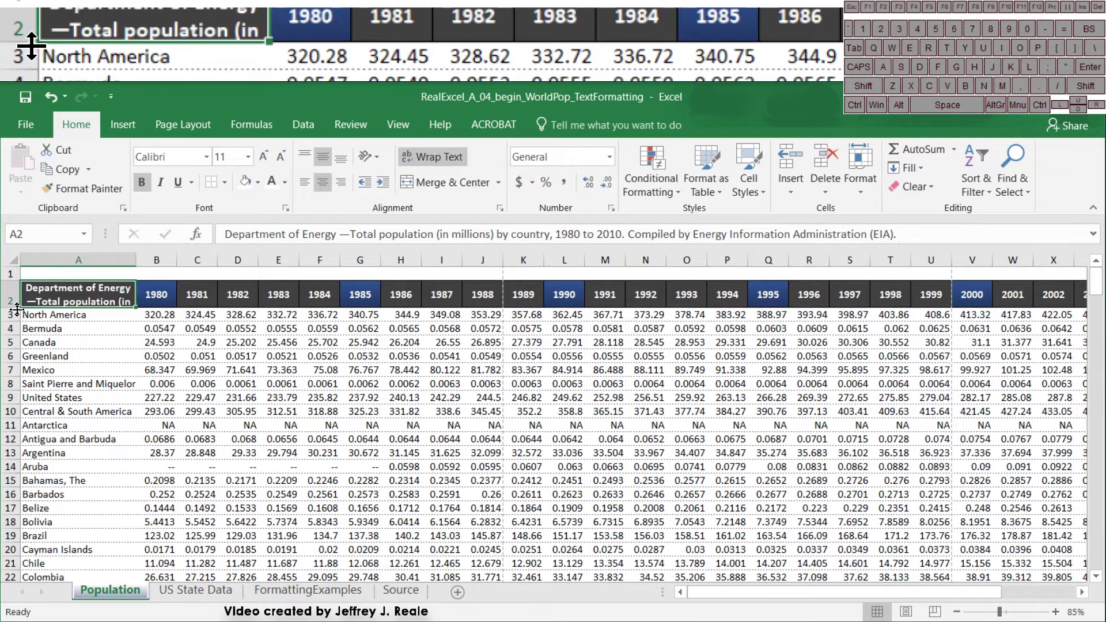
Enlarge row 2 and column A and reduce A2's font size to 8 so the whole note fits in the cell.
{"action": "left_click_drag", "start_coordinate": [23, 313], "coordinate": [23, 335]}
{"action": "left_click_drag", "start_coordinate": [141, 254], "coordinate": [171, 254]}
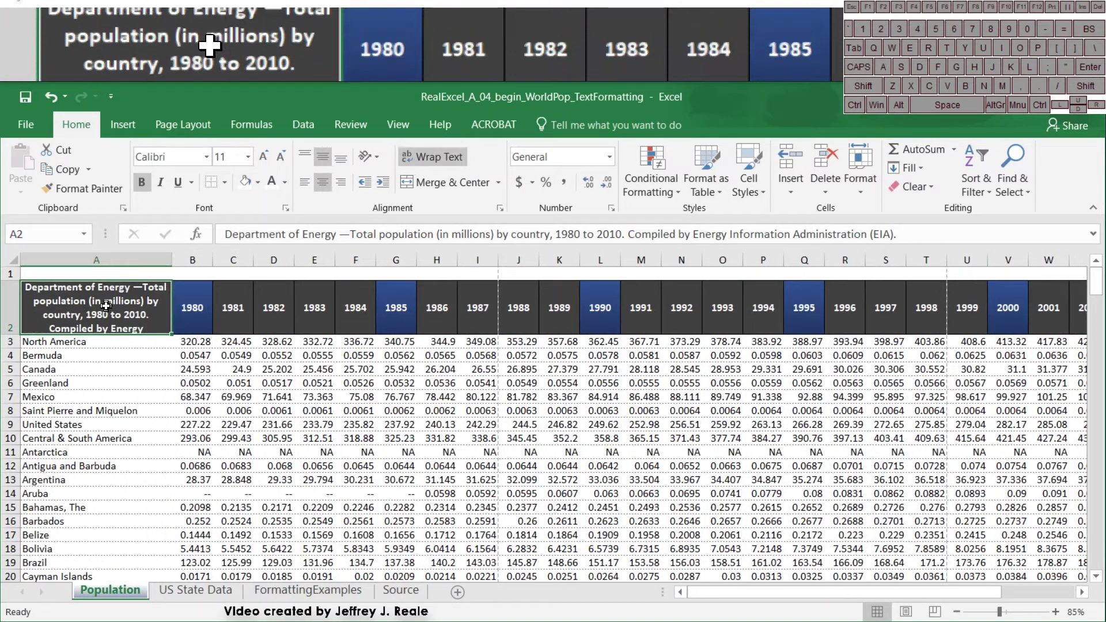
{"action": "left_click", "coordinate": [282, 158]}
{"action": "left_click", "coordinate": [282, 158]}
{"action": "left_click", "coordinate": [283, 158]}
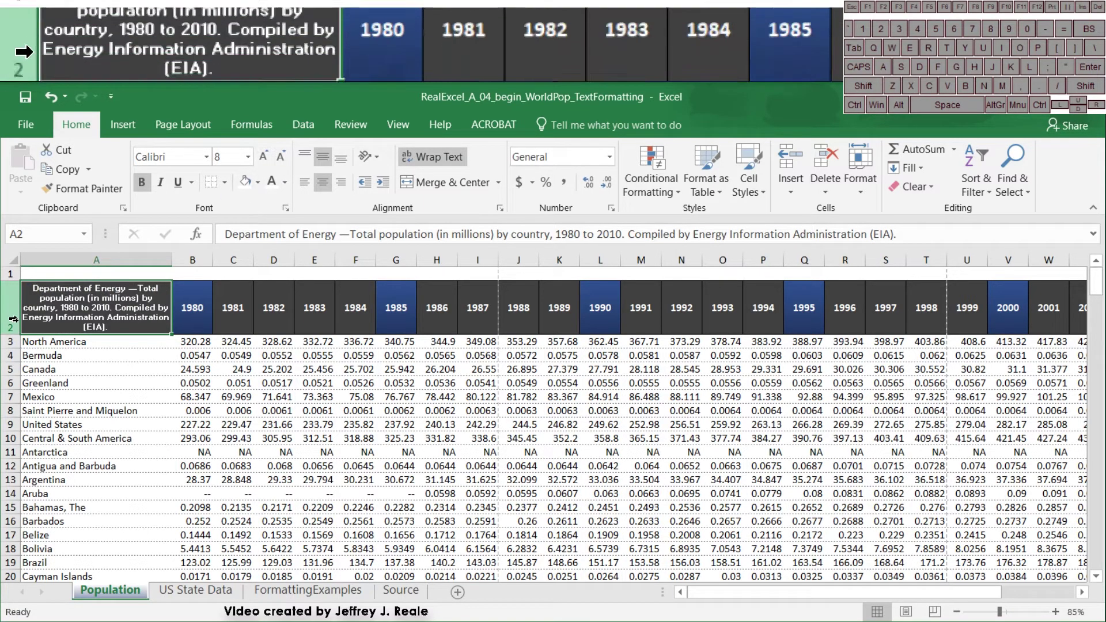
{"action": "left_click_drag", "start_coordinate": [172, 260], "coordinate": [216, 259]}
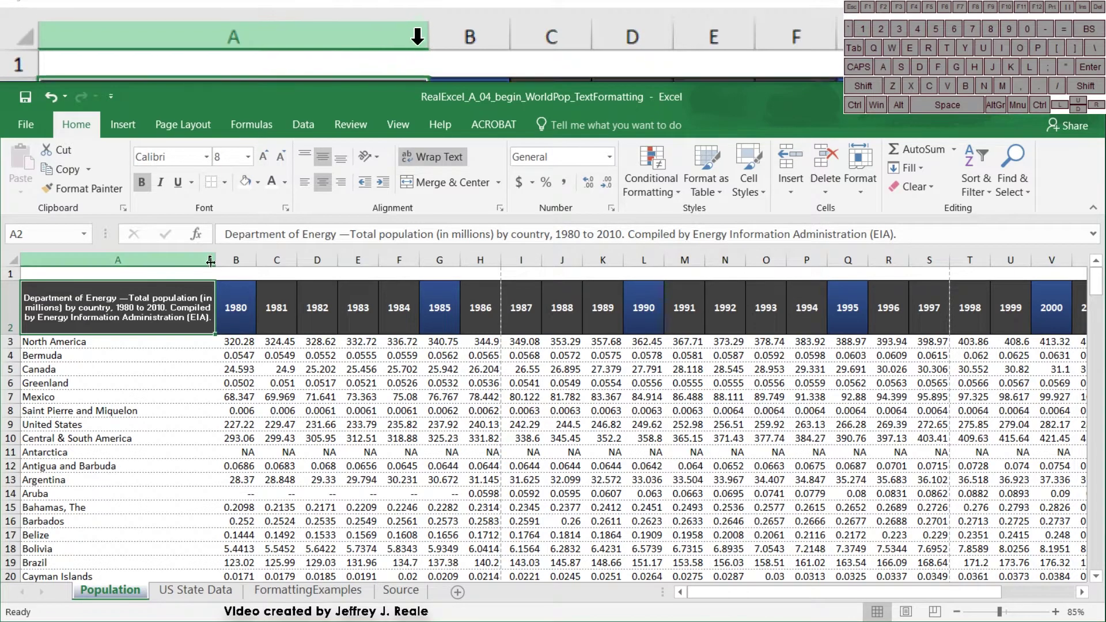
{"action": "left_click_drag", "start_coordinate": [216, 260], "coordinate": [213, 259]}
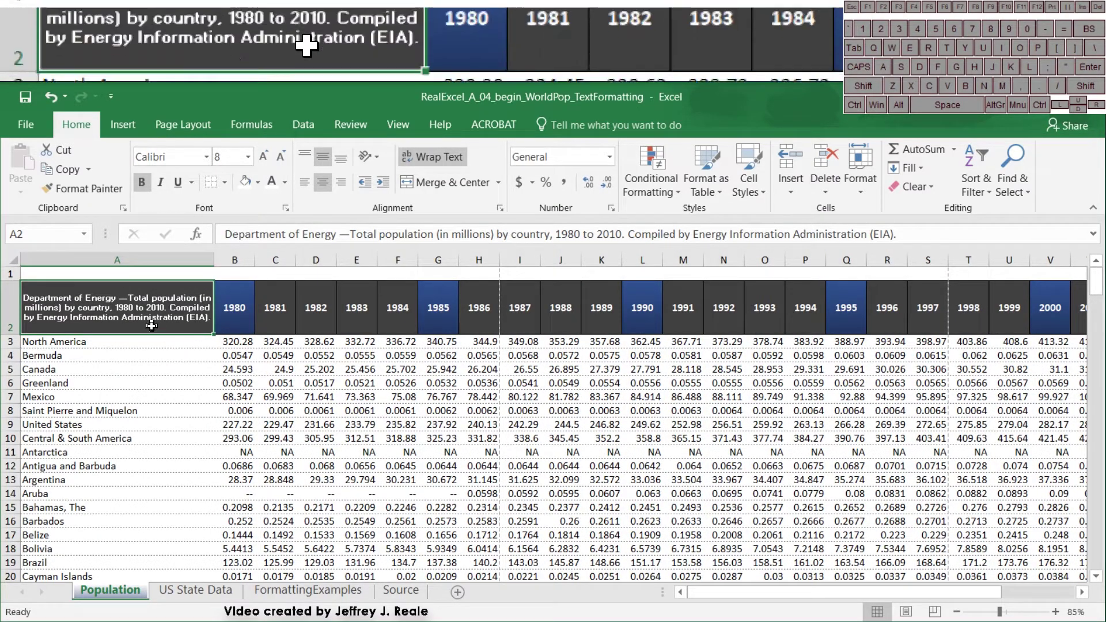
Insert a single line break before "(in millions)" in the note in A2.
{"action": "double_click", "coordinate": [198, 300]}
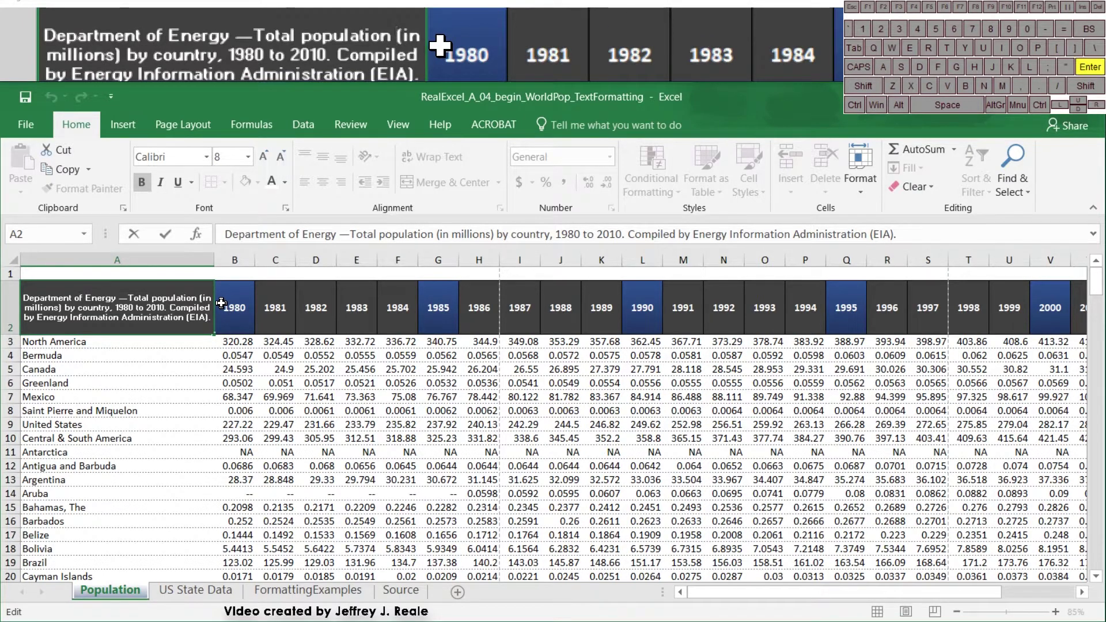
{"action": "key", "text": "Return"}
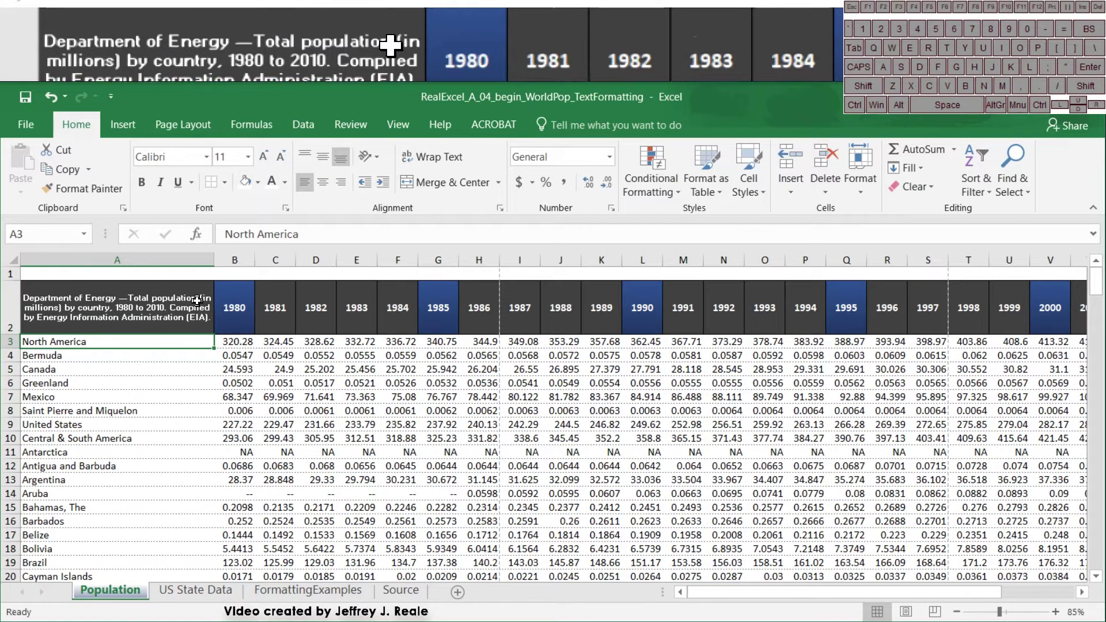
{"action": "double_click", "coordinate": [203, 313]}
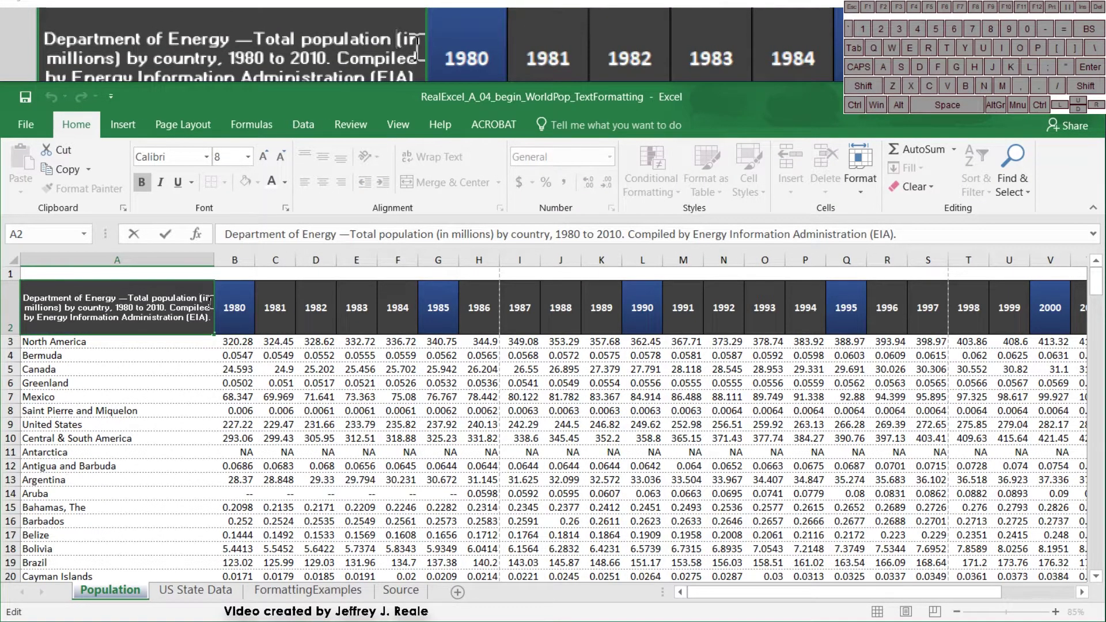
{"action": "key", "text": "alt+Return"}
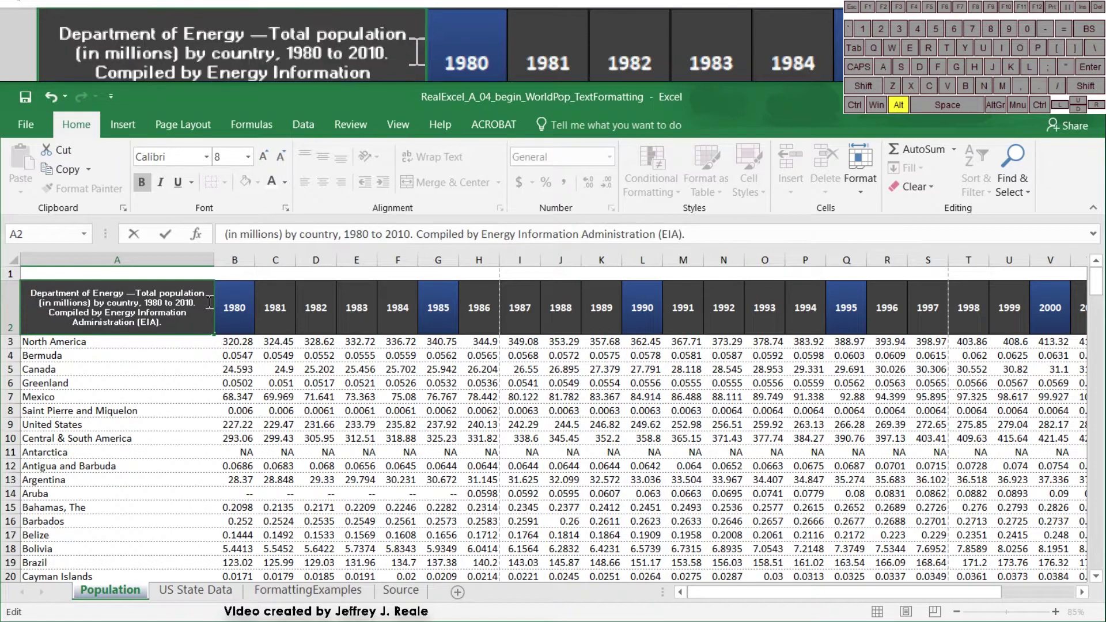
{"action": "key", "text": "alt+Return"}
{"action": "key", "text": "alt+Return"}
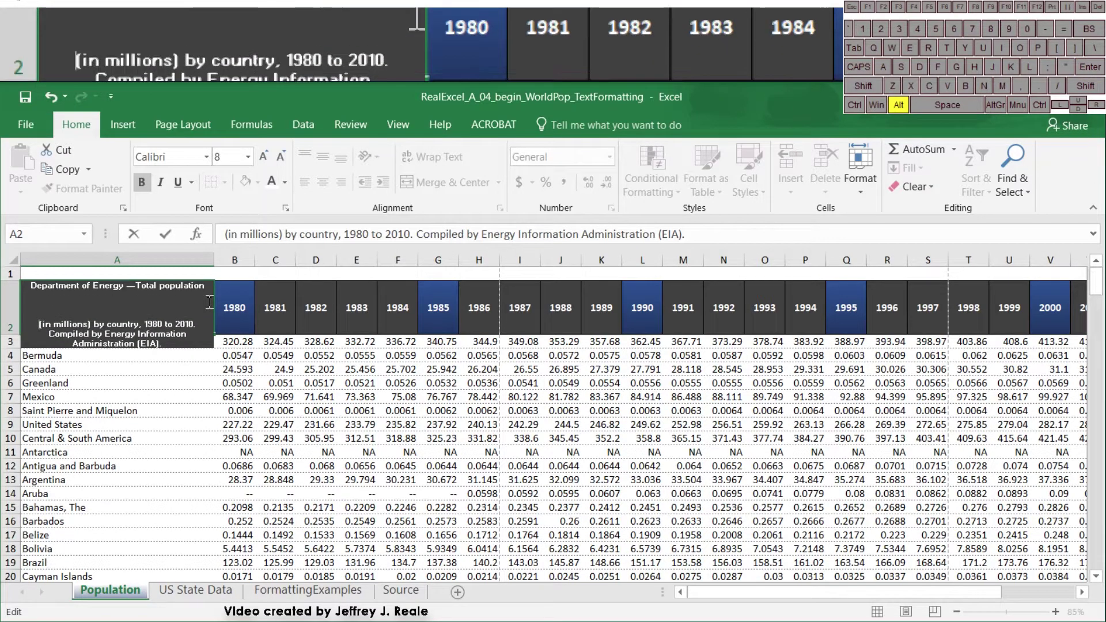
{"action": "key", "text": "BackSpace"}
{"action": "key", "text": "BackSpace"}
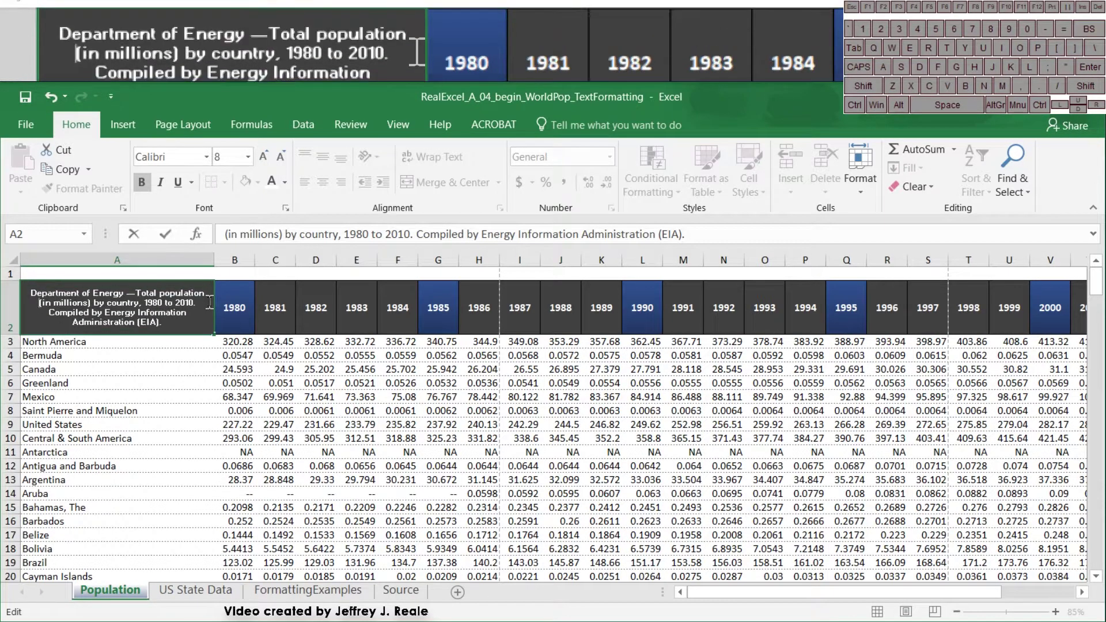
{"action": "key", "text": "Return"}
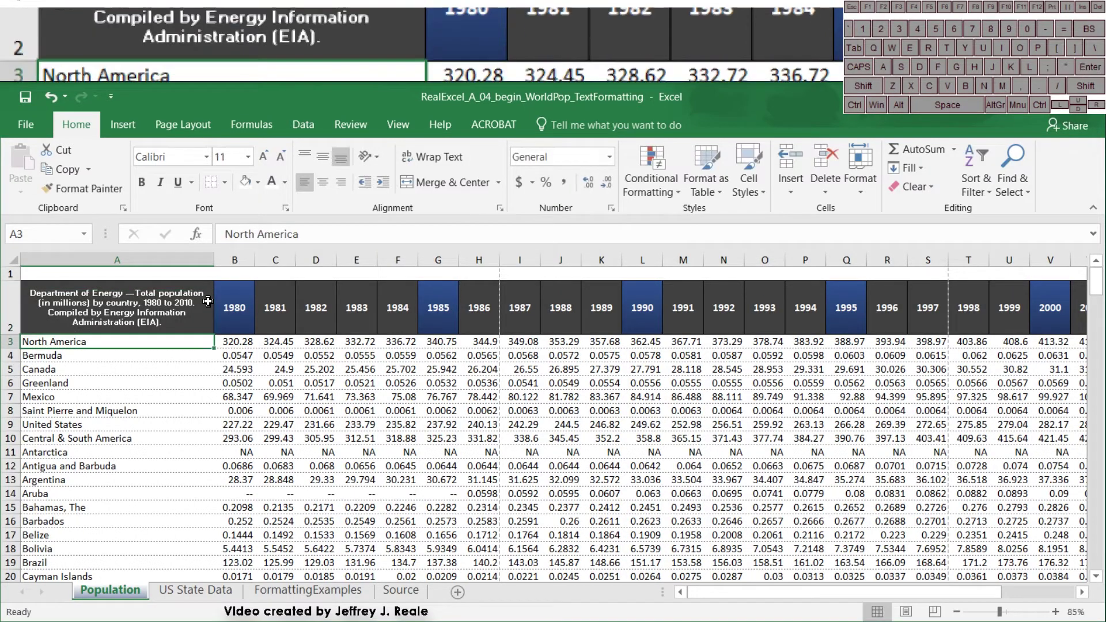
Slightly reduce the height of row 2 to fit the note in A2 more closely.
{"action": "left_click", "coordinate": [158, 306]}
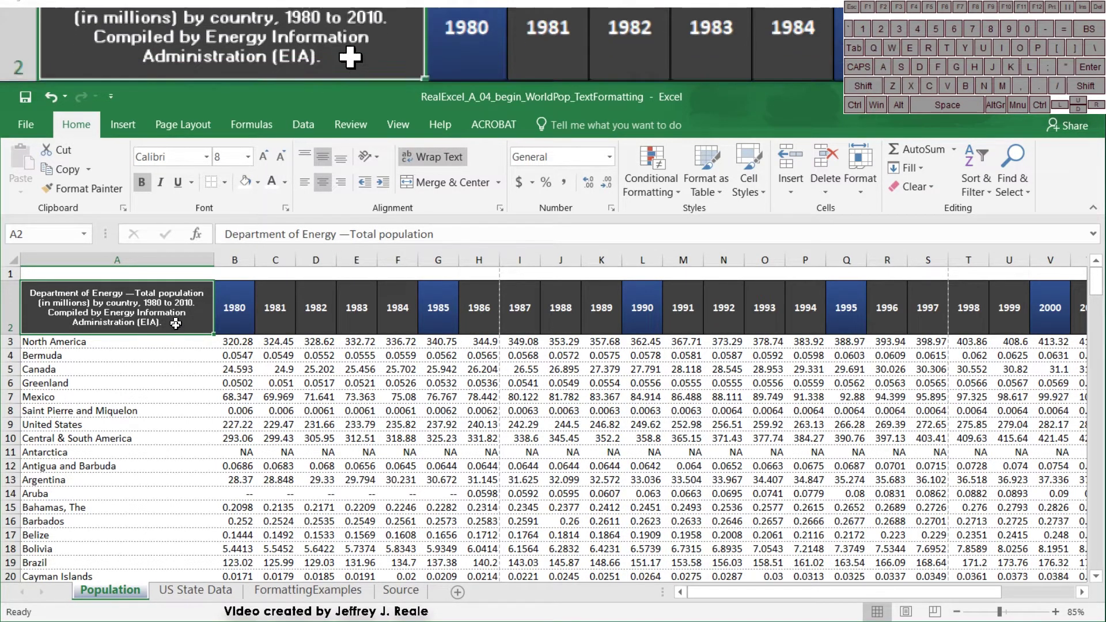
{"action": "left_click", "coordinate": [81, 272]}
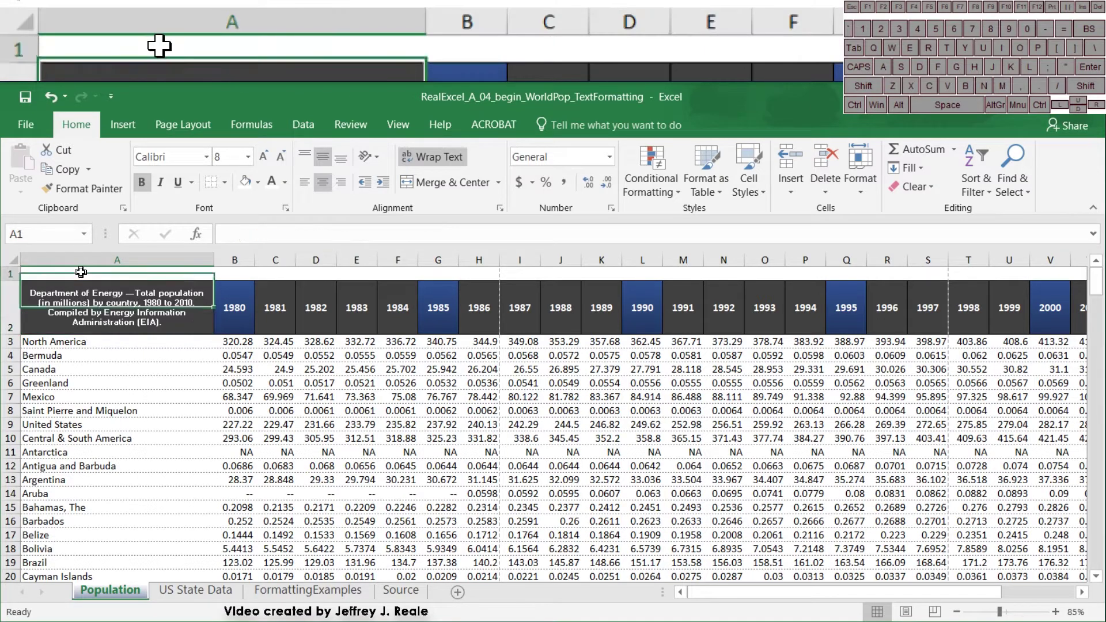
{"action": "left_click", "coordinate": [133, 307]}
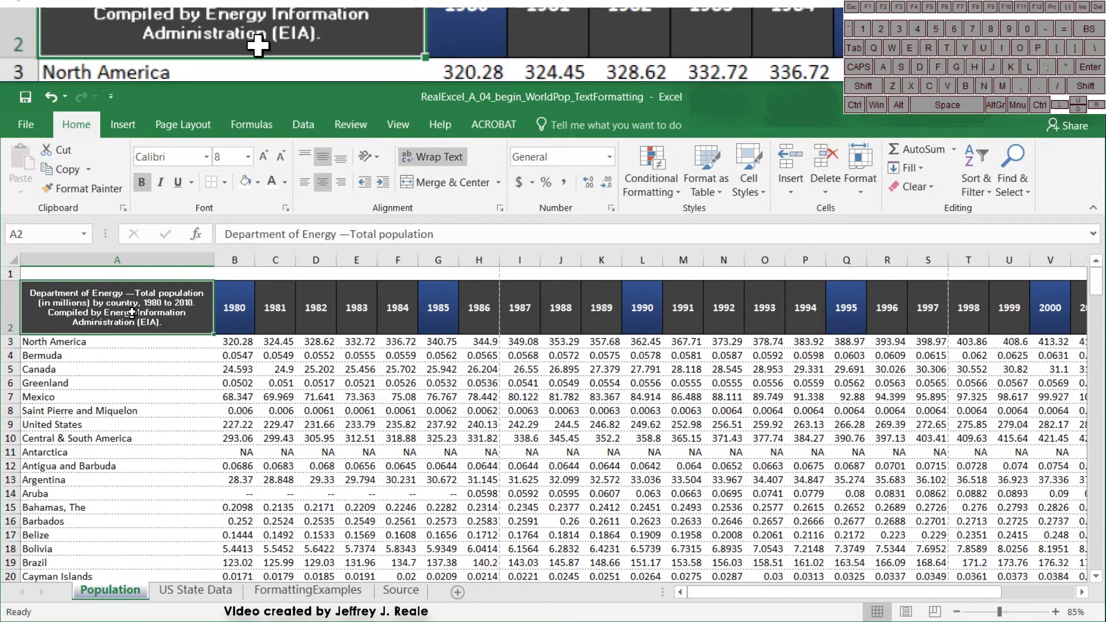
{"action": "left_click_drag", "start_coordinate": [8, 335], "coordinate": [8, 326]}
{"action": "left_click", "coordinate": [143, 352]}
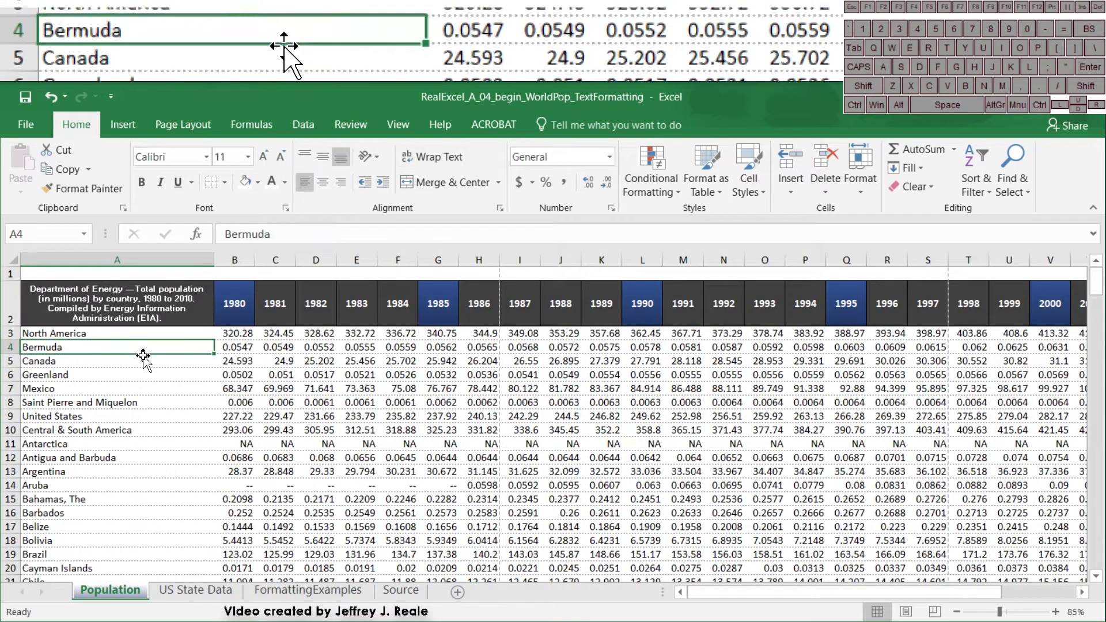
Copy the note from A2 into A1 as values only, and clear the contents of A2.
{"action": "left_click", "coordinate": [125, 305]}
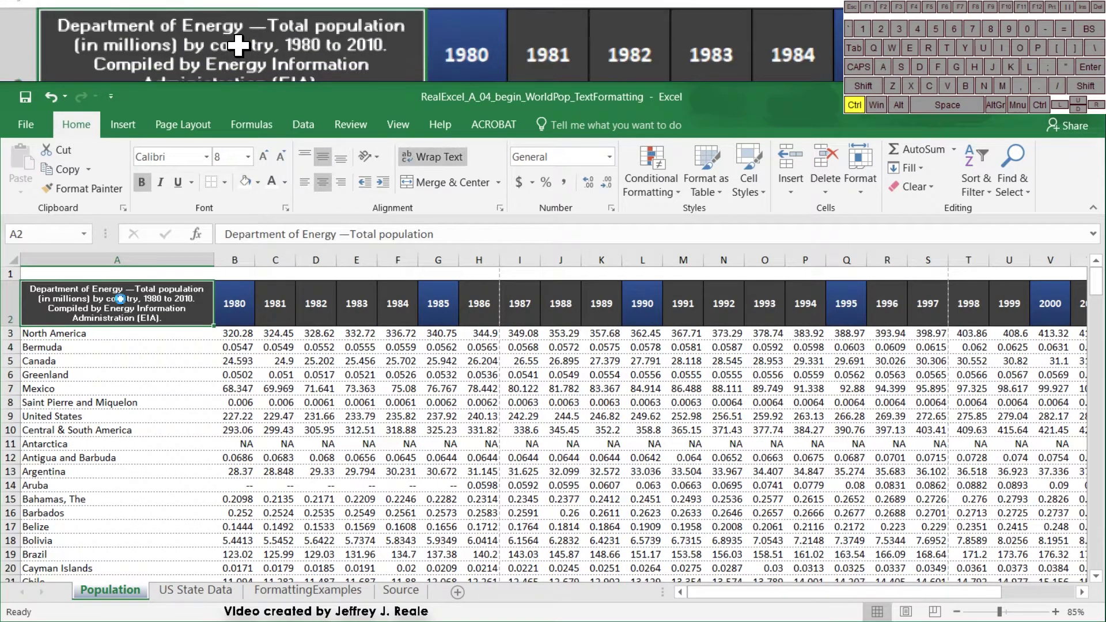
{"action": "key", "text": "ctrl+c"}
{"action": "left_click", "coordinate": [116, 274]}
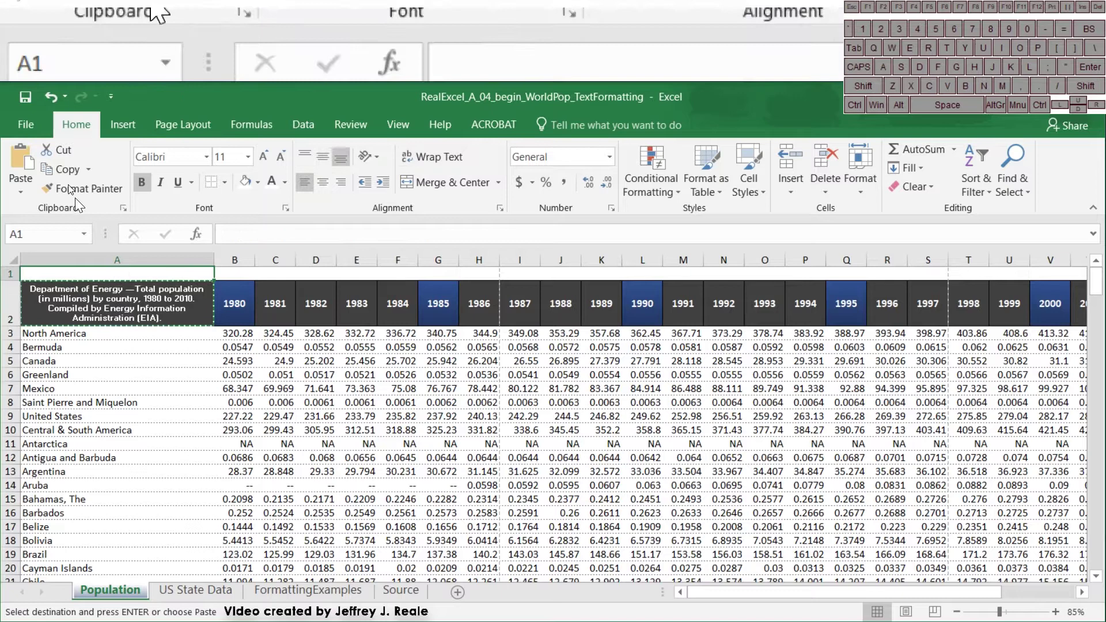
{"action": "left_click", "coordinate": [21, 192]}
{"action": "left_click", "coordinate": [22, 300]}
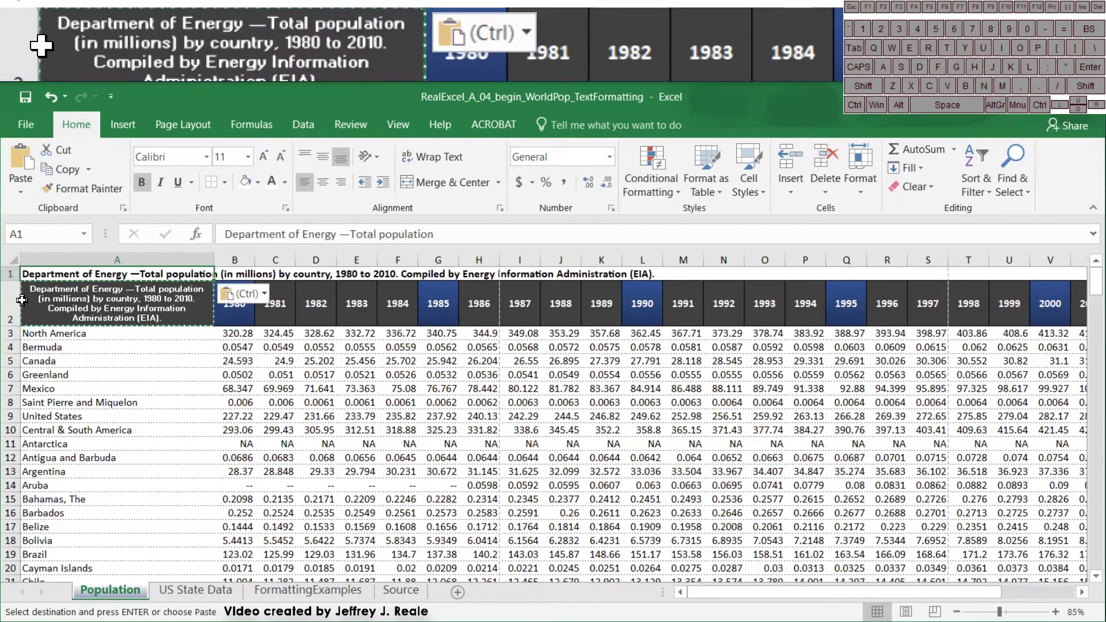
{"action": "left_click", "coordinate": [76, 298]}
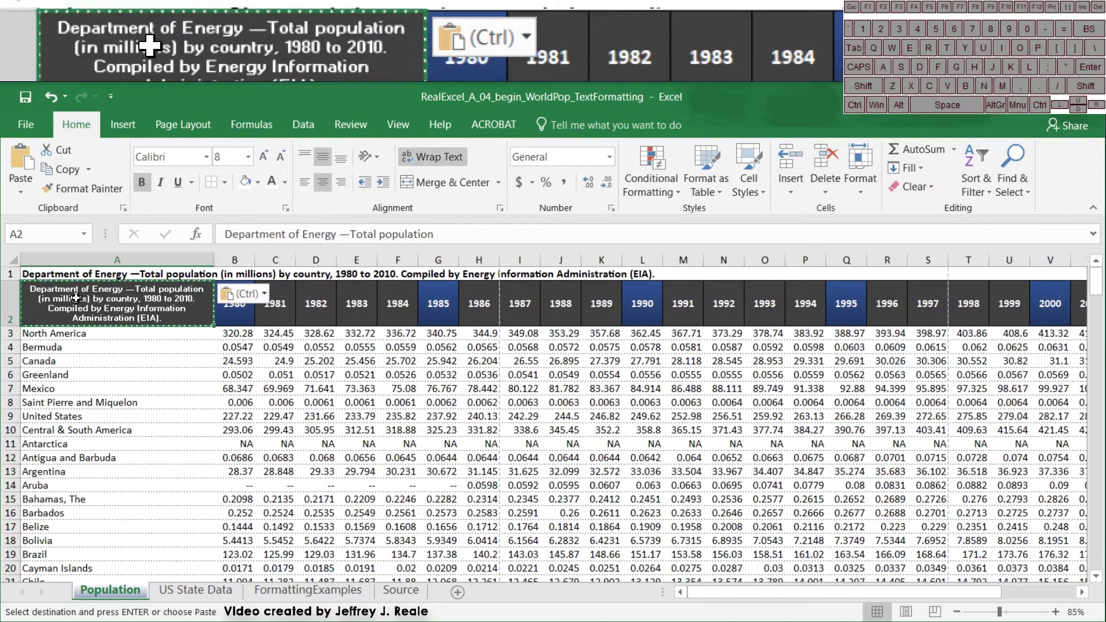
{"action": "key", "text": "Delete"}
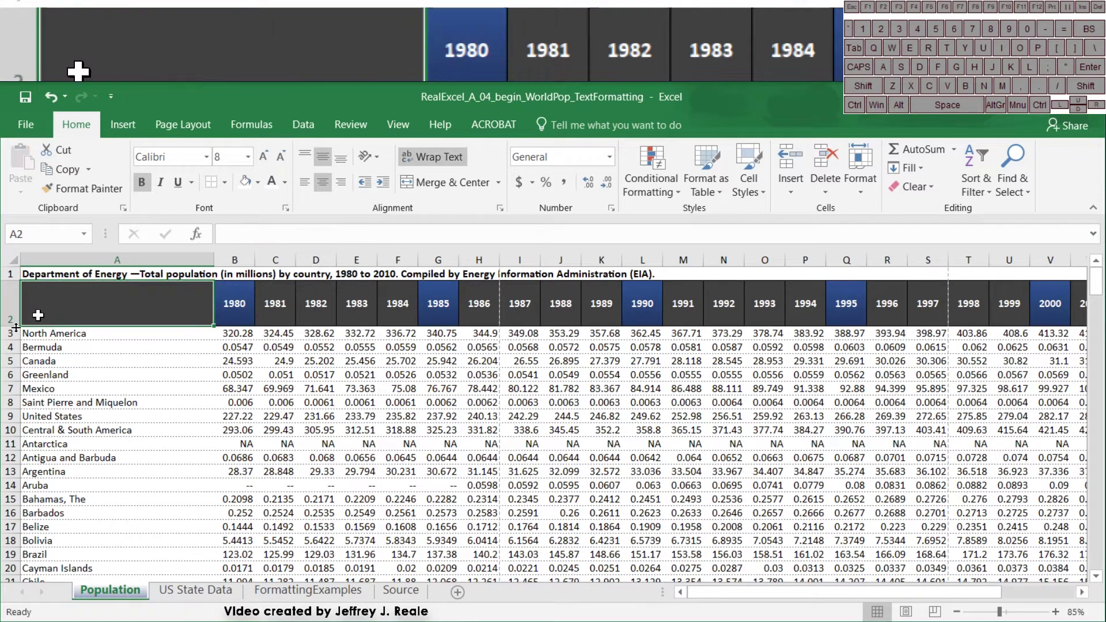
Insert a blank row above the year header row and reduce the header row's height.
{"action": "right_click", "coordinate": [11, 305]}
{"action": "left_click", "coordinate": [32, 427]}
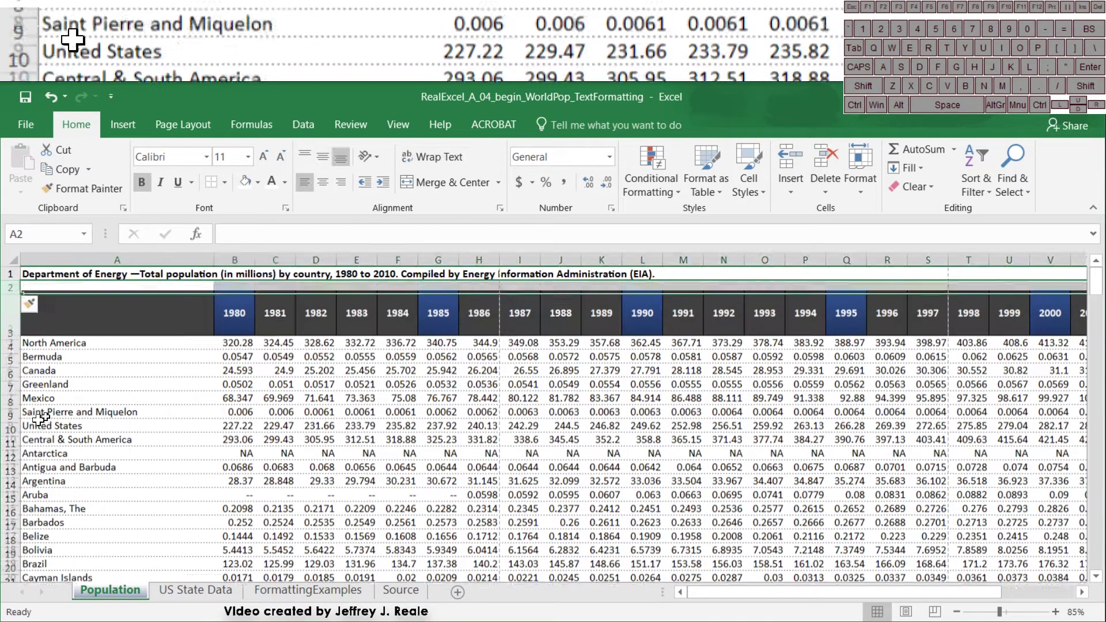
{"action": "left_click", "coordinate": [57, 372]}
{"action": "double_click", "coordinate": [12, 340]}
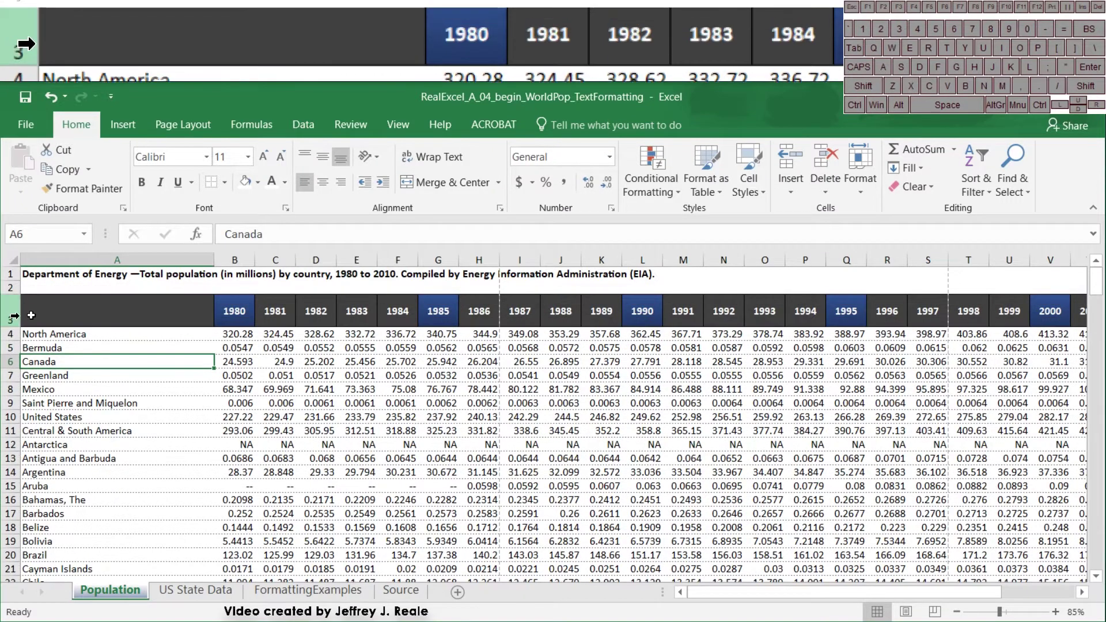
{"action": "left_click", "coordinate": [81, 317]}
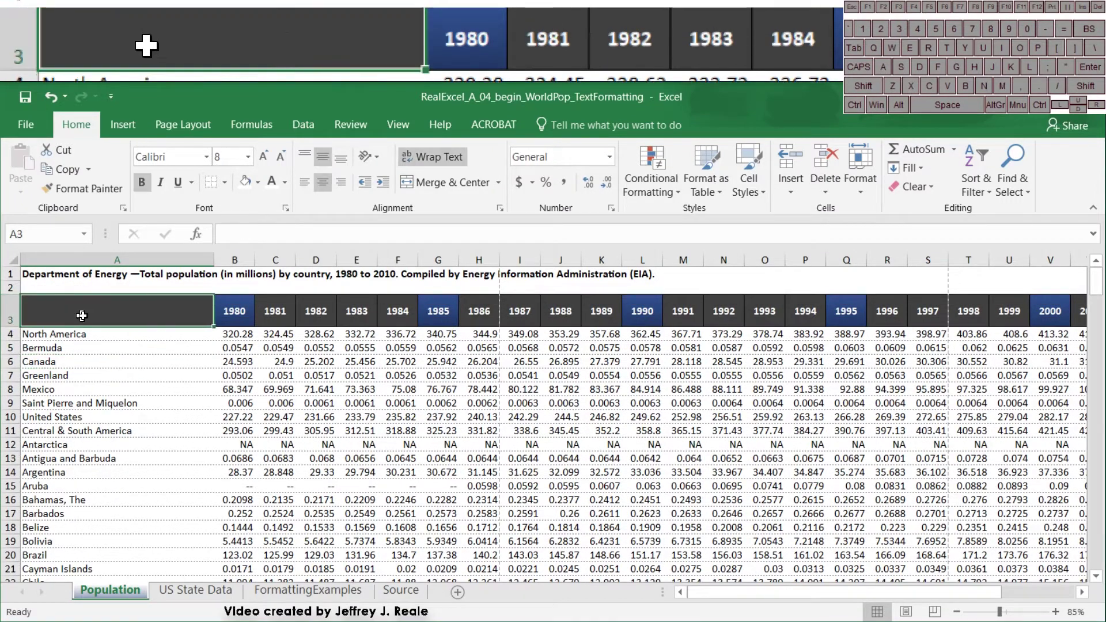
Select A1 and enlarge the formula bar to show both lines of its note.
{"action": "left_click", "coordinate": [45, 275]}
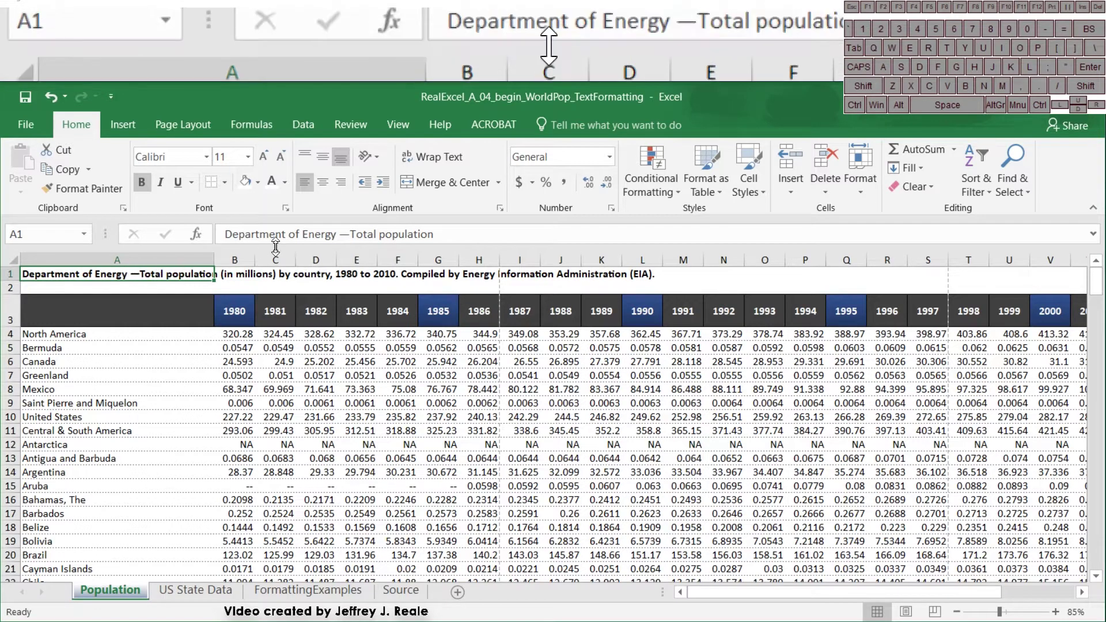
{"action": "left_click_drag", "start_coordinate": [277, 245], "coordinate": [283, 284]}
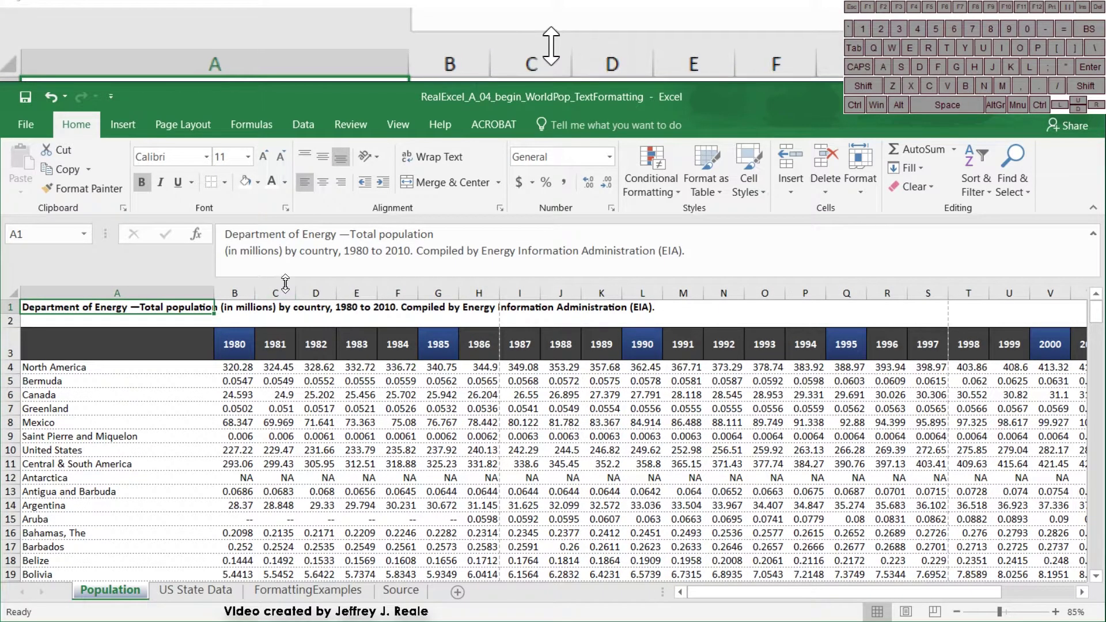
Try re-entering the line break before "(in millions)" in A1's note, and undo the change.
{"action": "left_click", "coordinate": [222, 250]}
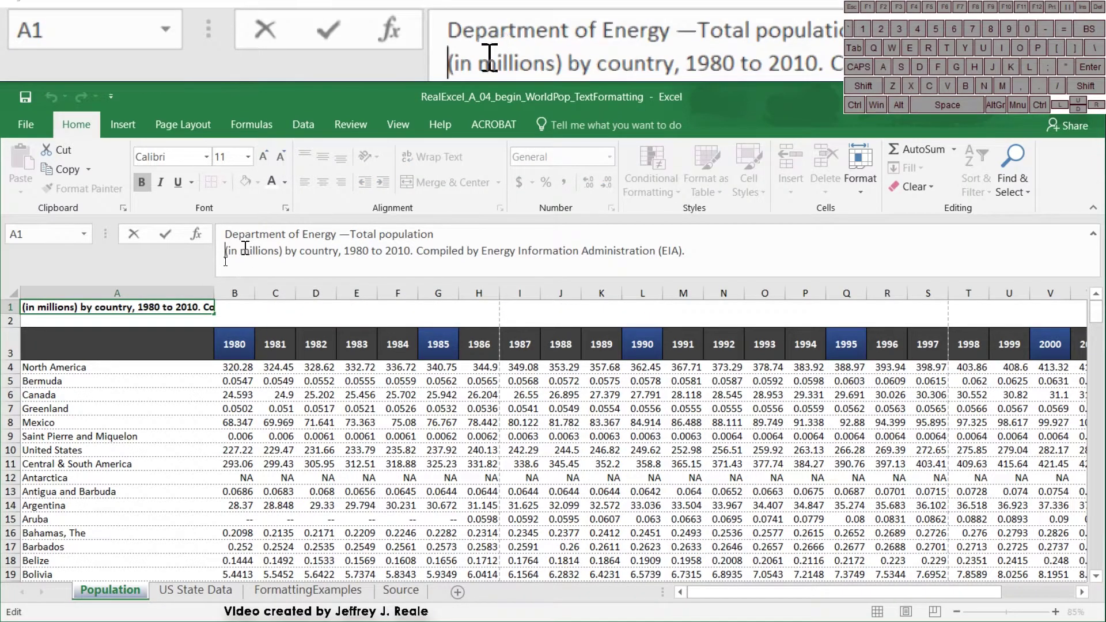
{"action": "key", "text": "alt+Return"}
{"action": "key", "text": "Return"}
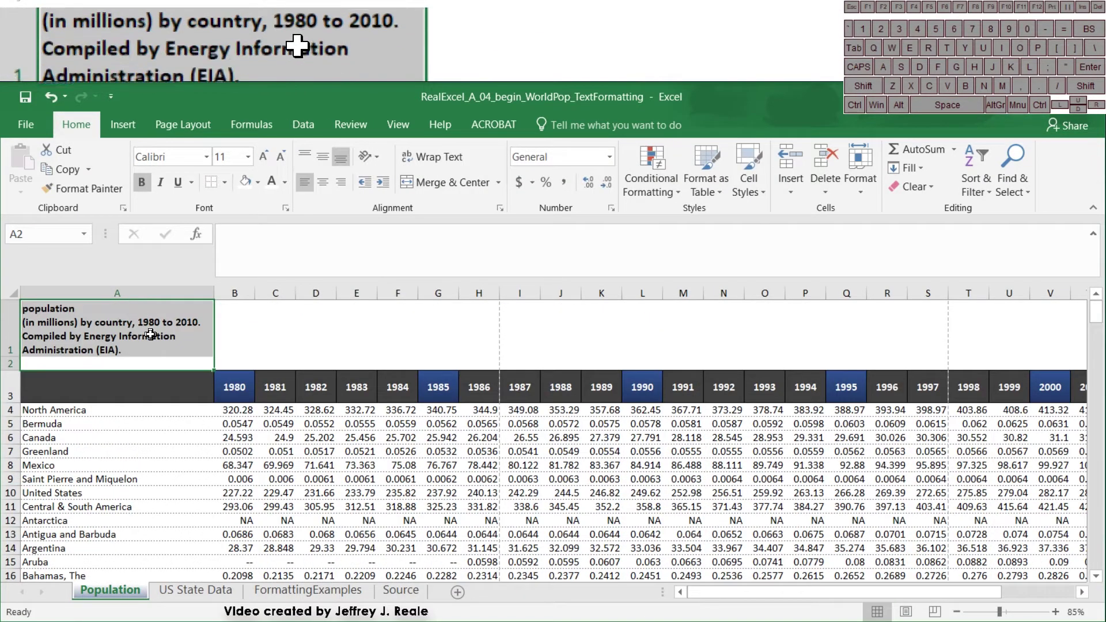
{"action": "key", "text": "ctrl+z"}
{"action": "left_click", "coordinate": [187, 376]}
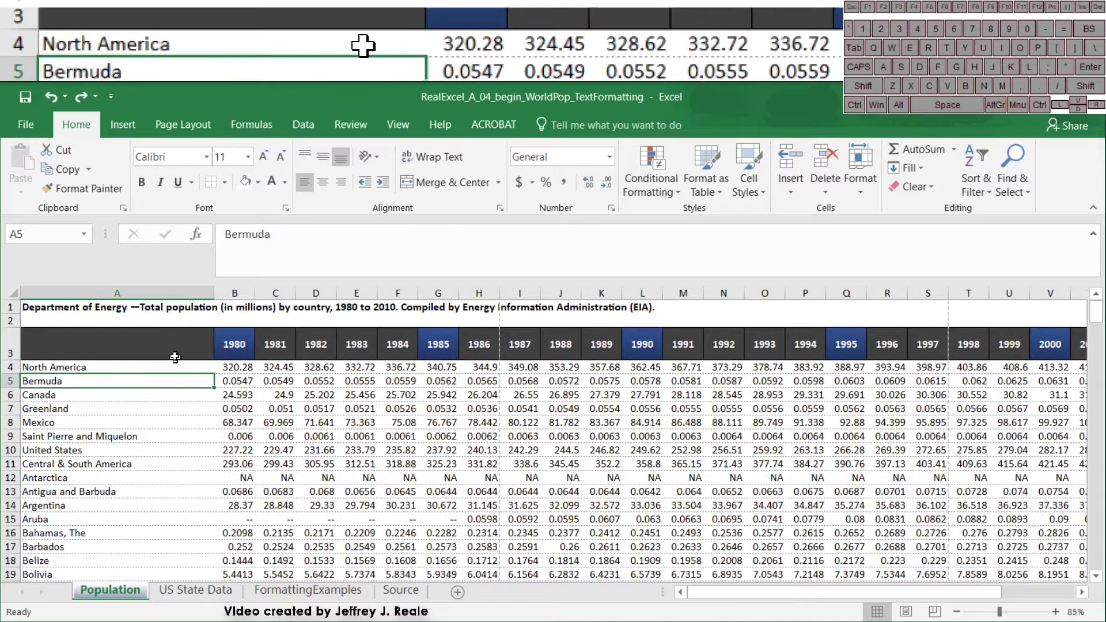
Wrap the text of the note in A1 and increase row 1's height to show the whole note.
{"action": "left_click", "coordinate": [162, 307]}
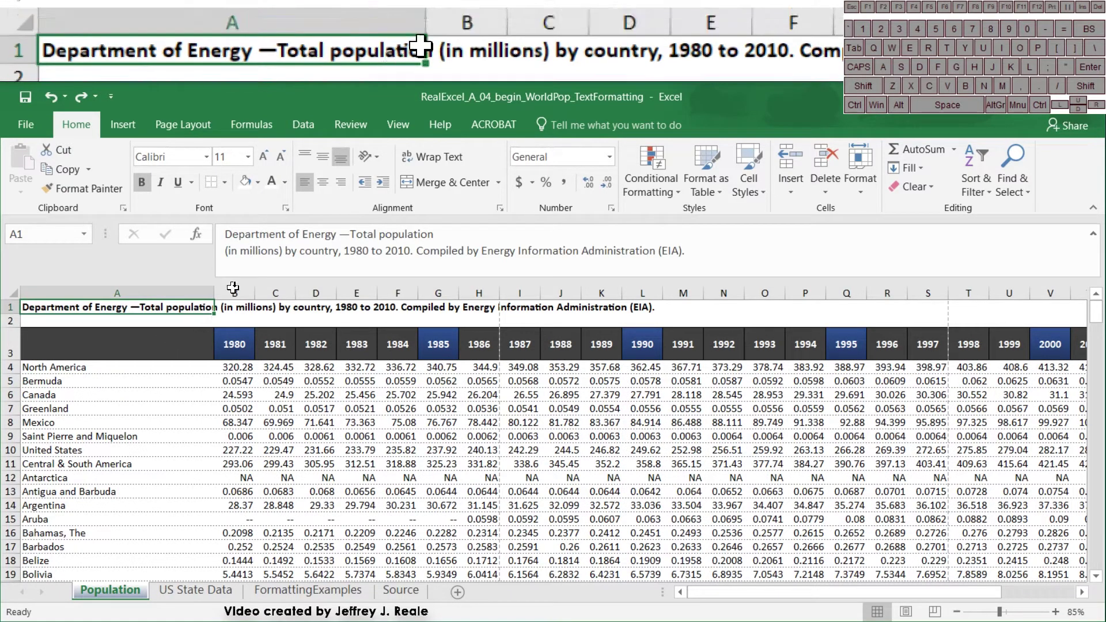
{"action": "left_click", "coordinate": [413, 156]}
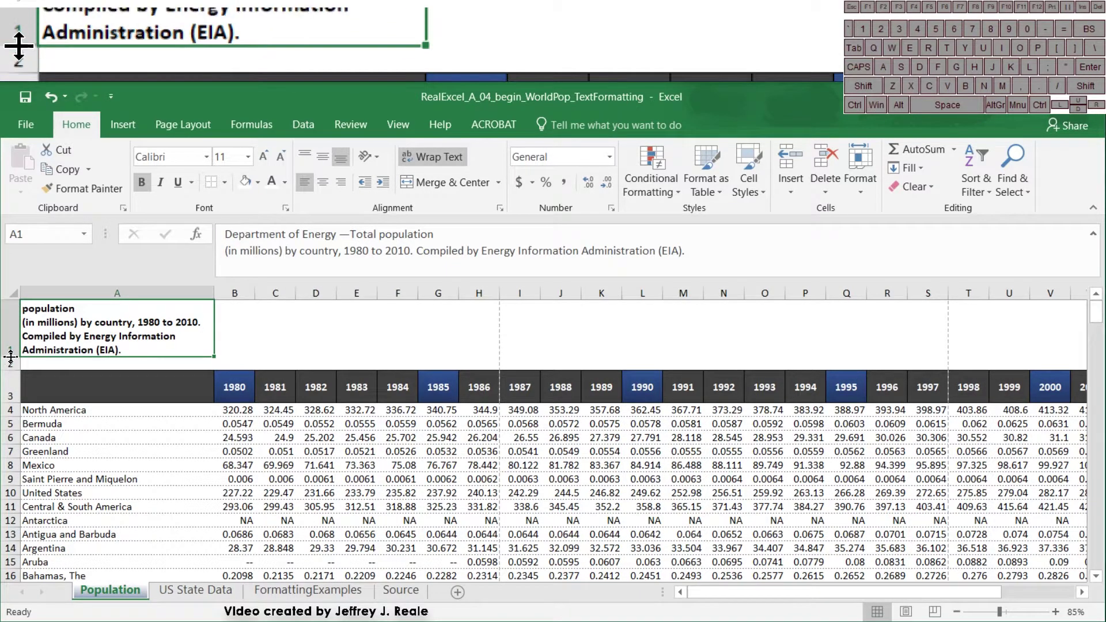
{"action": "left_click_drag", "start_coordinate": [10, 358], "coordinate": [9, 373]}
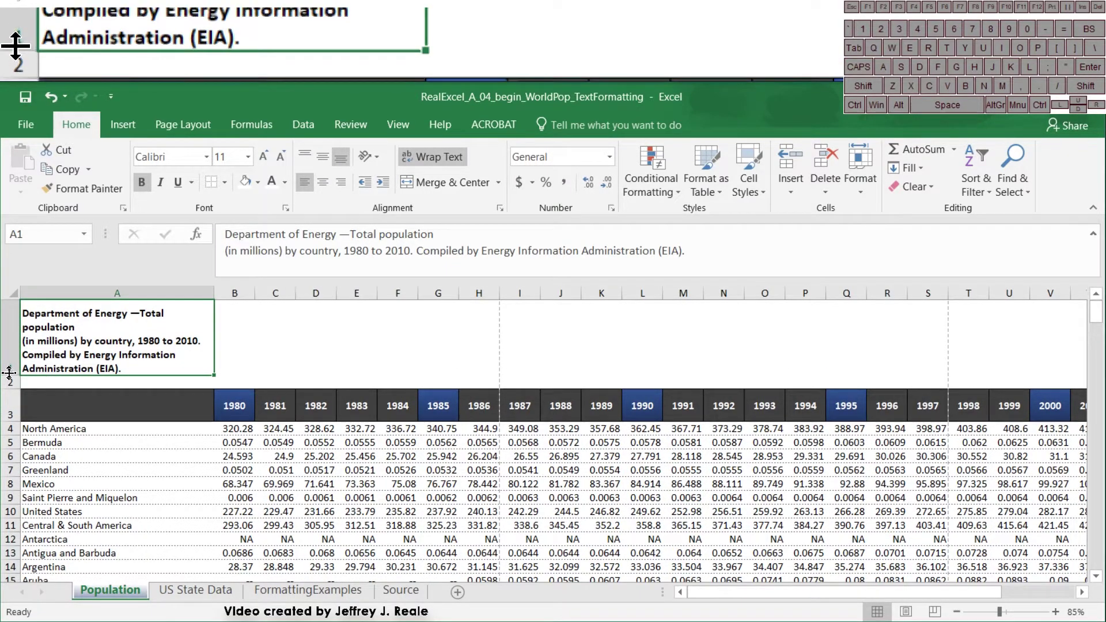
Insert a line break before "1980 to 2010" in A1's note.
{"action": "left_click", "coordinate": [343, 252]}
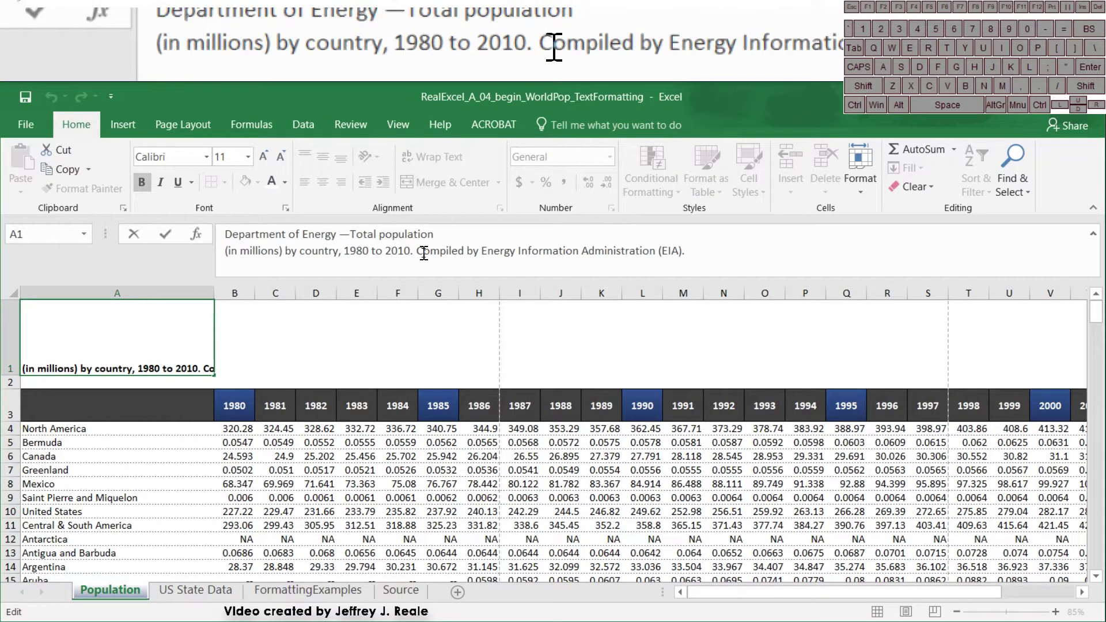
{"action": "key", "text": "alt+Return"}
{"action": "key", "text": "Return"}
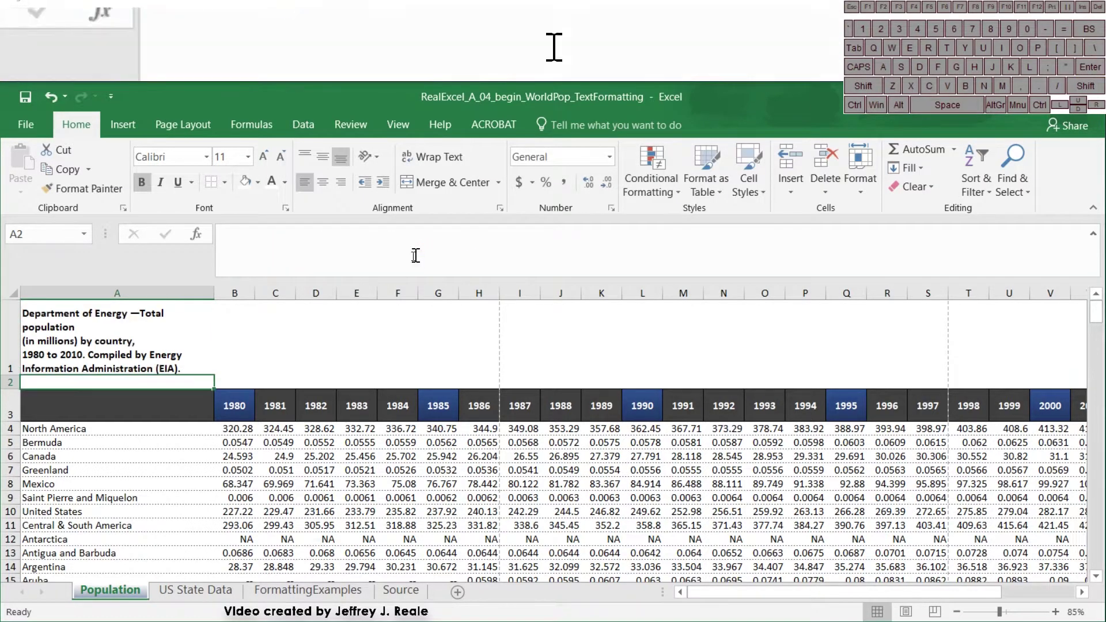
Turn off text wrapping in A1 and remove both line breaks so its note is one continuous line.
{"action": "left_click", "coordinate": [56, 357]}
{"action": "left_click", "coordinate": [452, 157]}
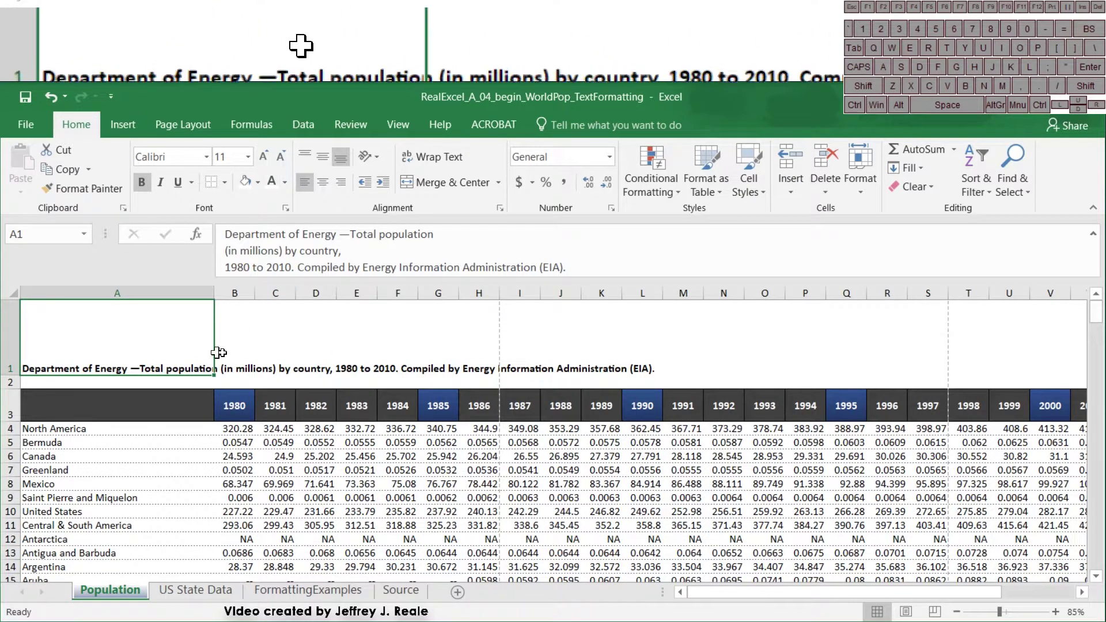
{"action": "left_click", "coordinate": [227, 250]}
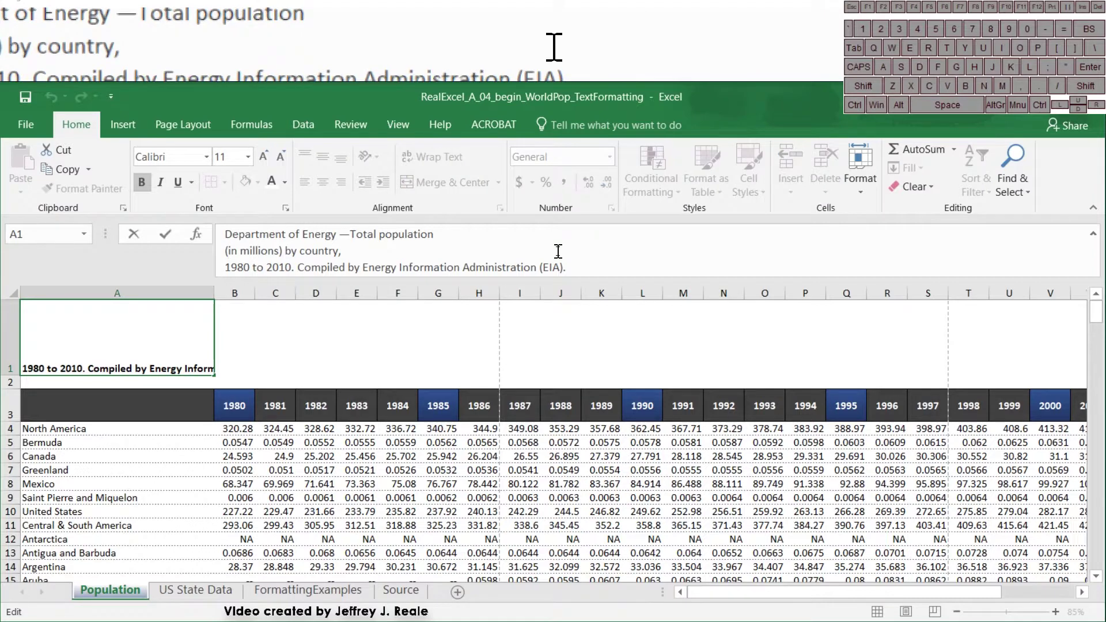
{"action": "key", "text": "BackSpace"}
{"action": "left_click", "coordinate": [230, 254]}
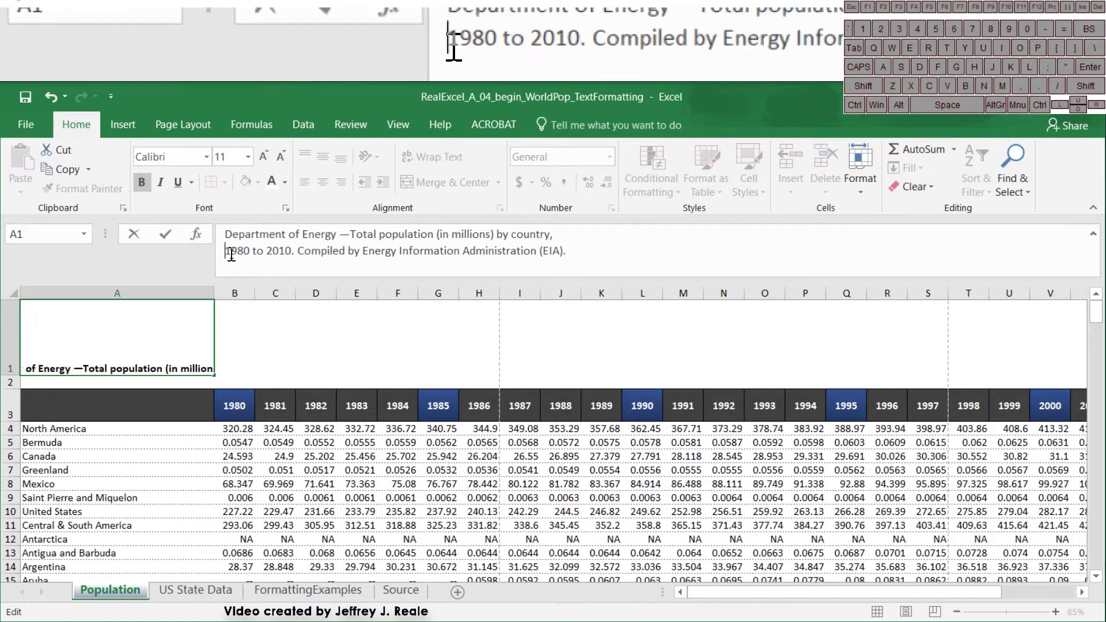
{"action": "key", "text": "BackSpace"}
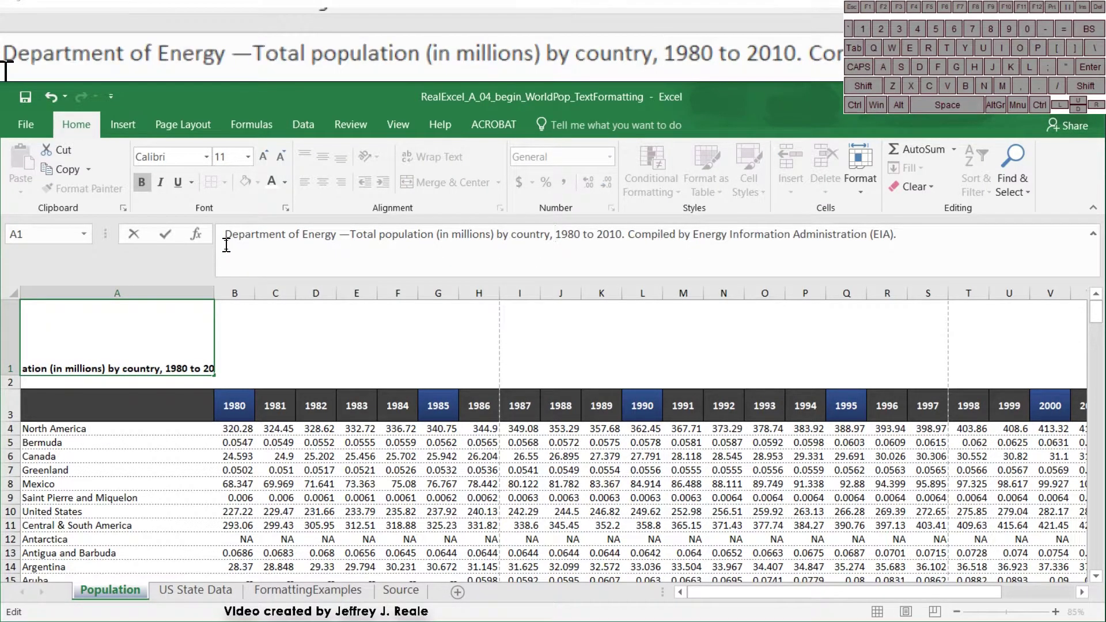
{"action": "key", "text": "Return"}
Merge and center the note across A1:F1 and wrap its text.
{"action": "left_click", "coordinate": [52, 340]}
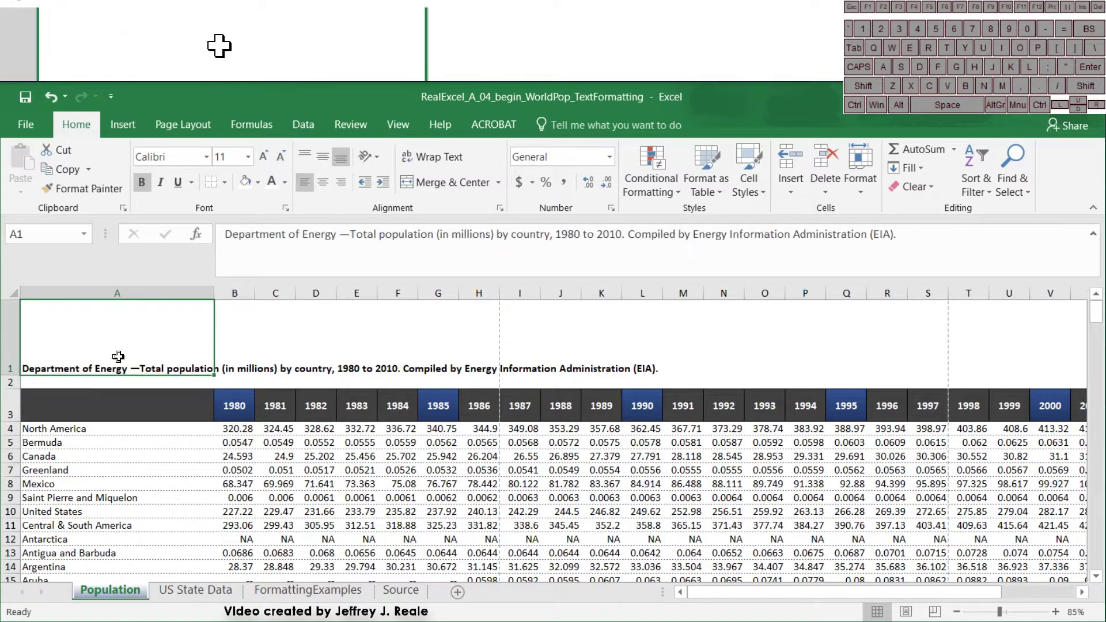
{"action": "left_click_drag", "start_coordinate": [148, 337], "coordinate": [383, 328]}
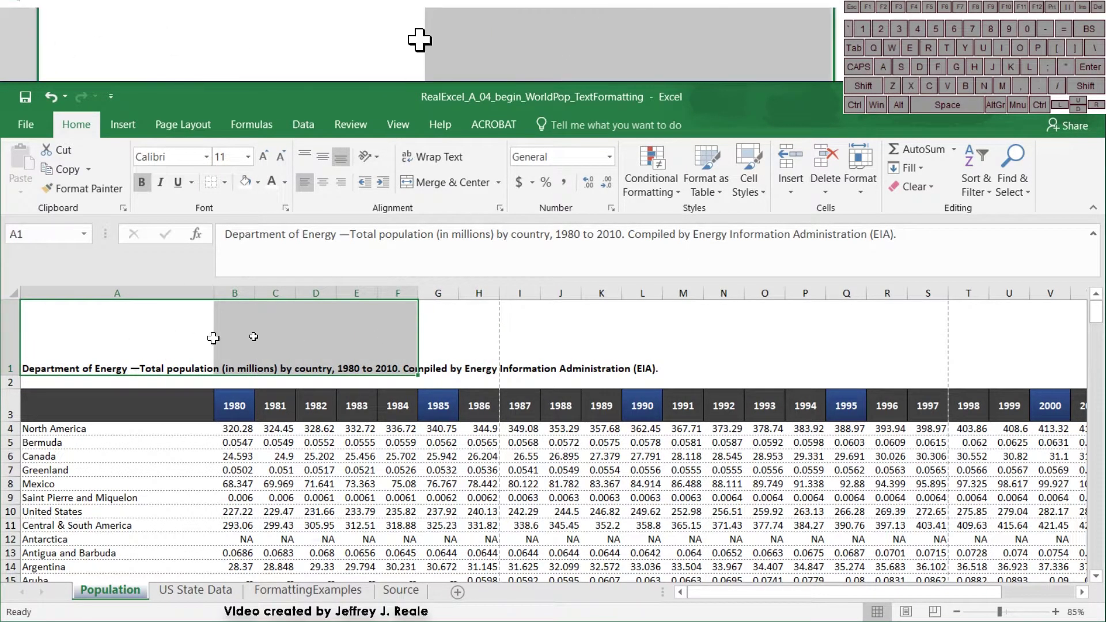
{"action": "left_click", "coordinate": [437, 182]}
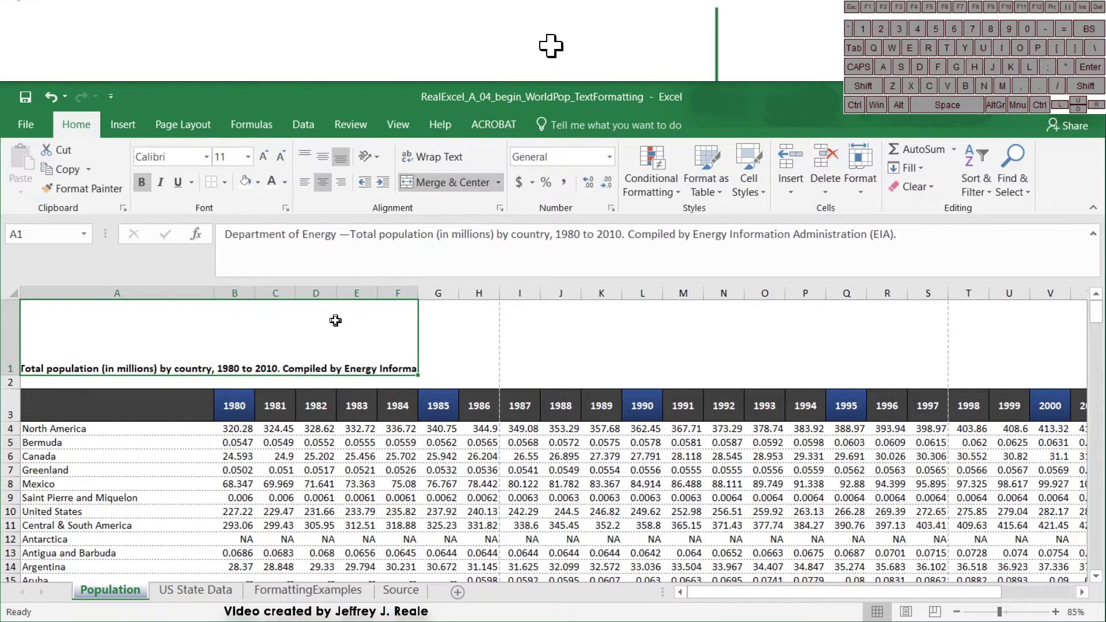
{"action": "left_click", "coordinate": [436, 163]}
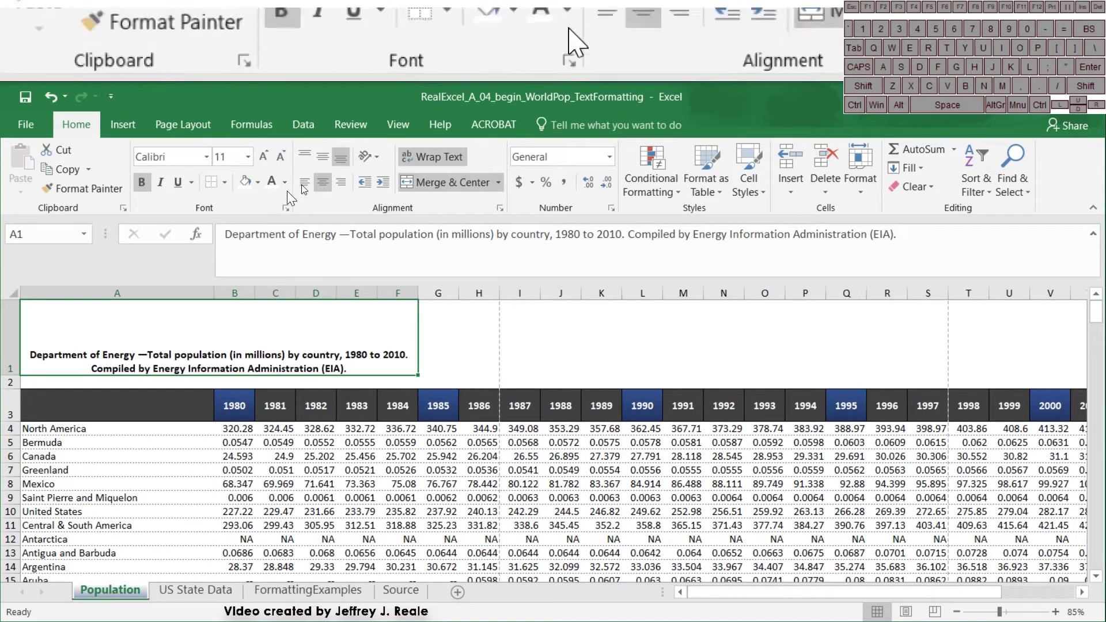
Align the merged note vertically in the middle and reduce row 1's height.
{"action": "left_click", "coordinate": [323, 158]}
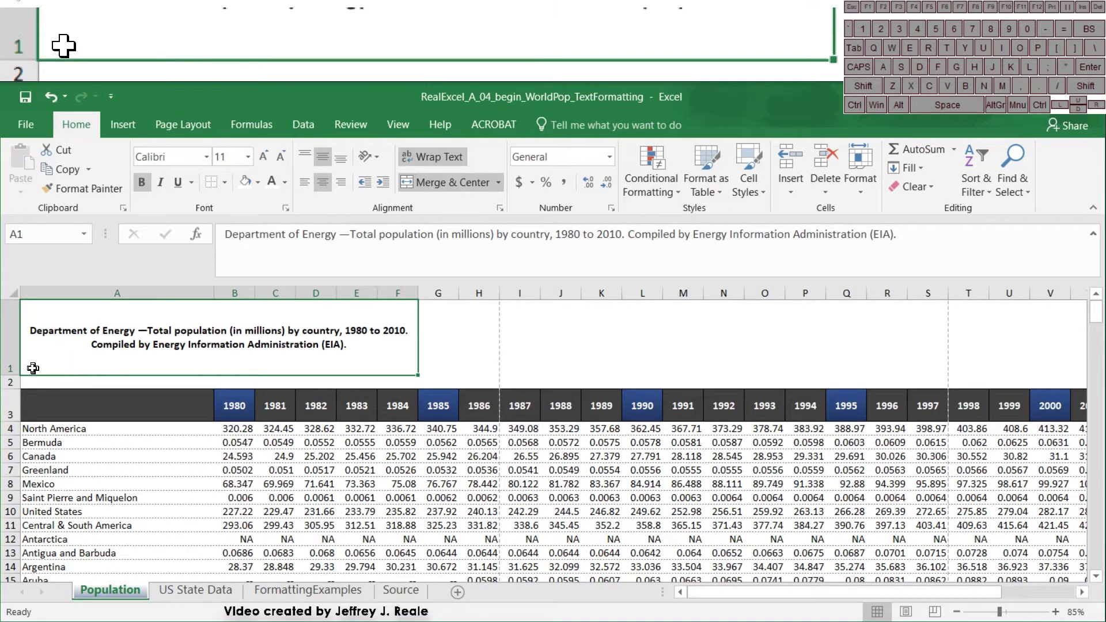
{"action": "left_click_drag", "start_coordinate": [13, 375], "coordinate": [16, 351]}
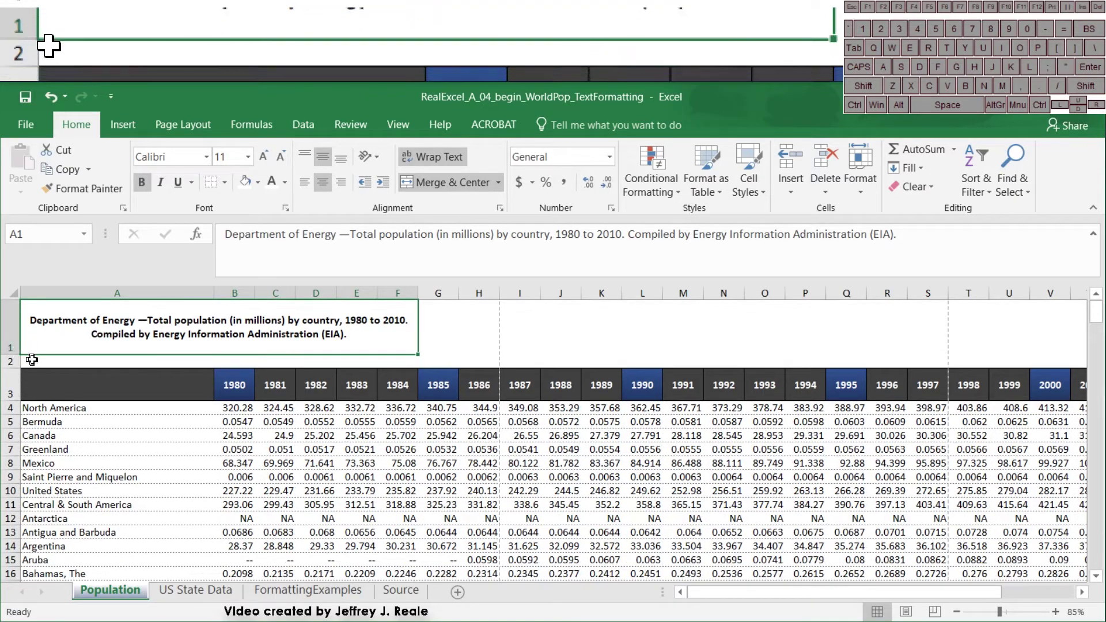
{"action": "left_click", "coordinate": [190, 383]}
{"action": "scroll", "coordinate": [217, 430], "scroll_direction": "down", "scroll_amount": 3}
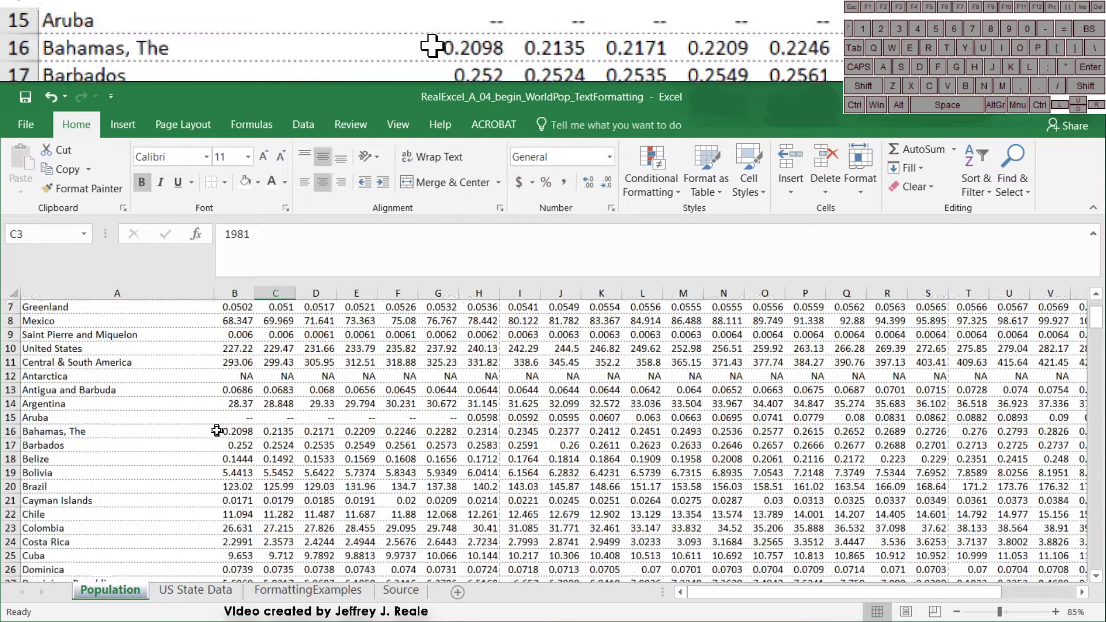
{"action": "scroll", "coordinate": [215, 429], "scroll_direction": "up", "scroll_amount": 3}
{"action": "left_click", "coordinate": [157, 324]}
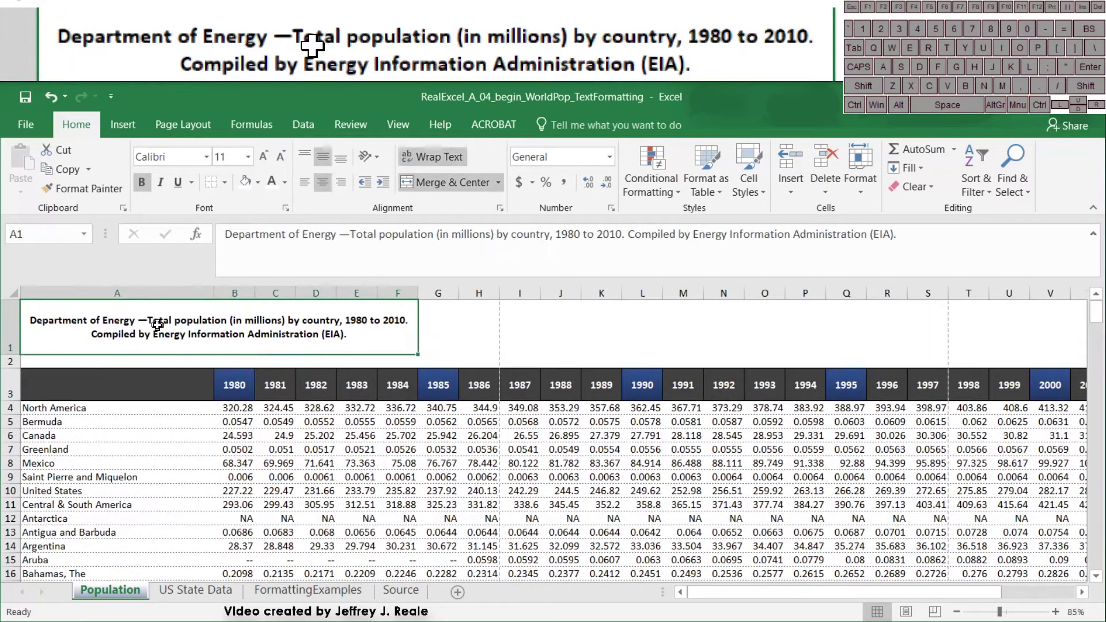
{"action": "left_click", "coordinate": [258, 385]}
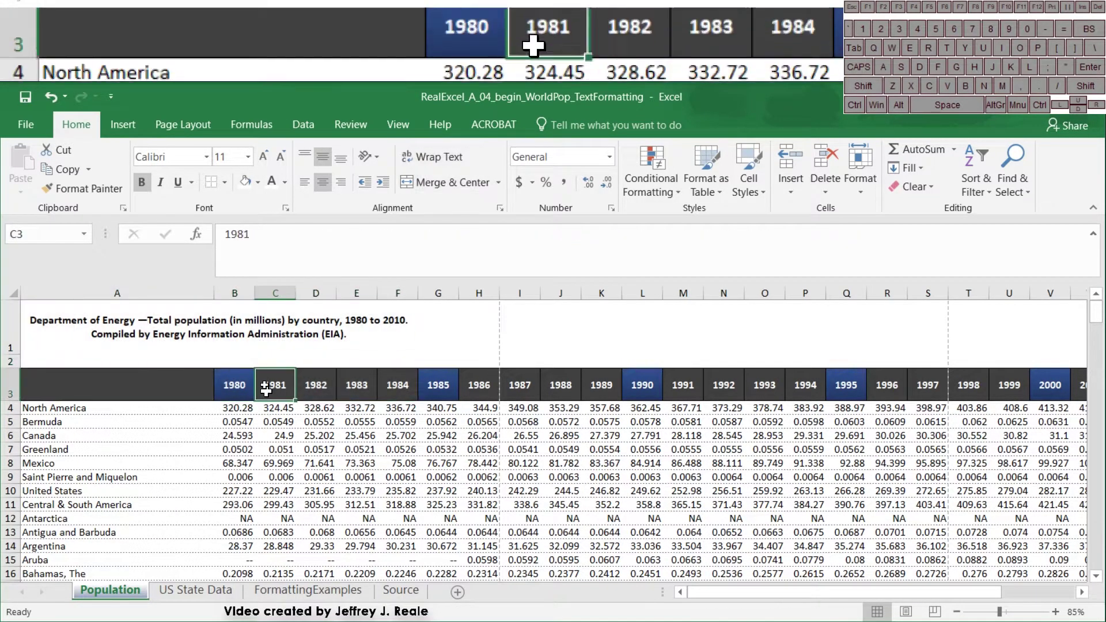
Try to move the contents of the merged A1:F1 note cell.
{"action": "left_click", "coordinate": [249, 348]}
{"action": "left_click_drag", "start_coordinate": [250, 357], "coordinate": [279, 357]}
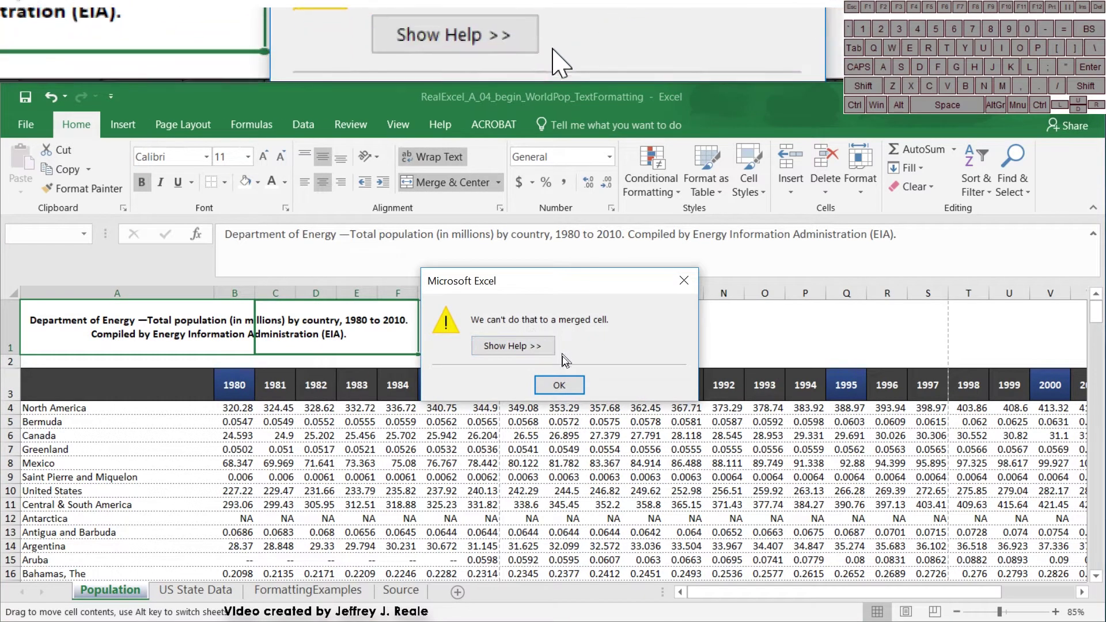
{"action": "left_click", "coordinate": [559, 387]}
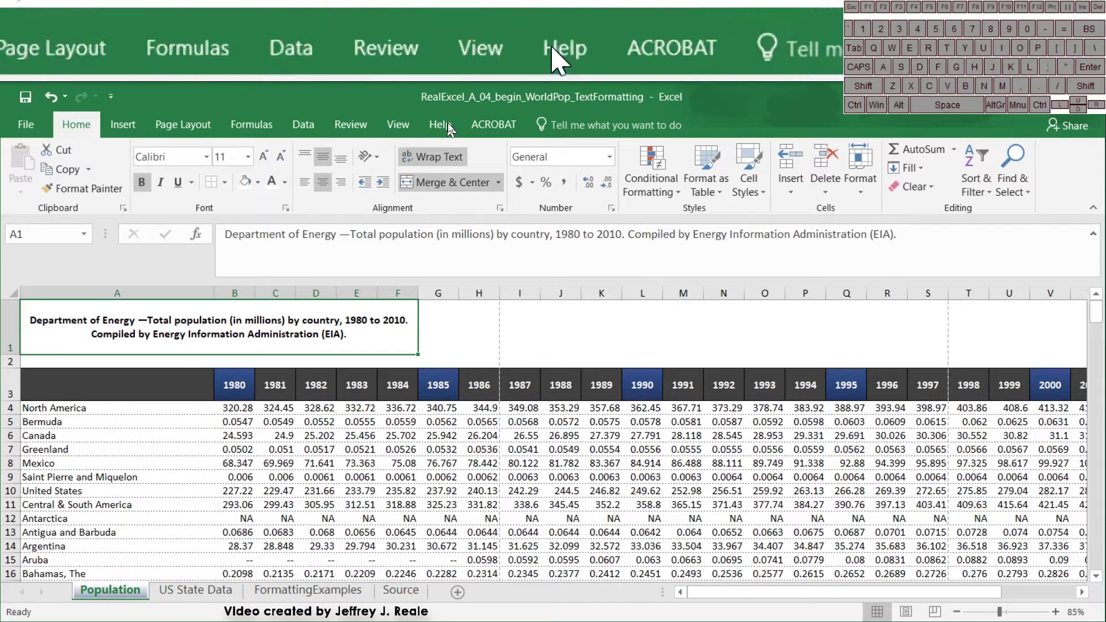
Unmerge A1:F1 with text wrapping off, and auto-fit row 1's height to the single-line note.
{"action": "left_click", "coordinate": [436, 178]}
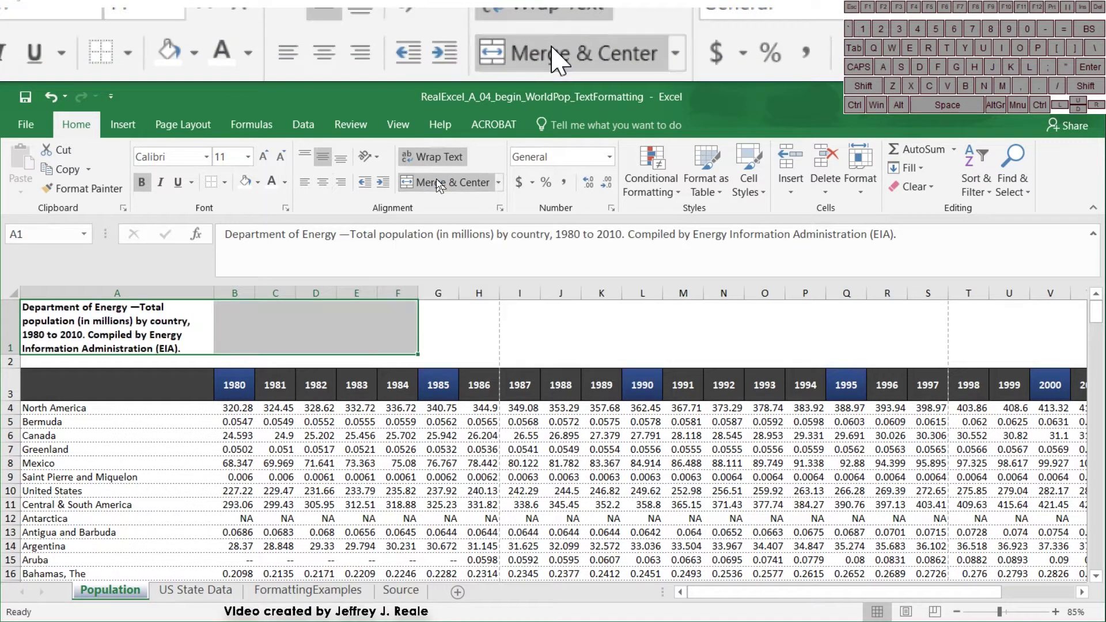
{"action": "left_click", "coordinate": [432, 156]}
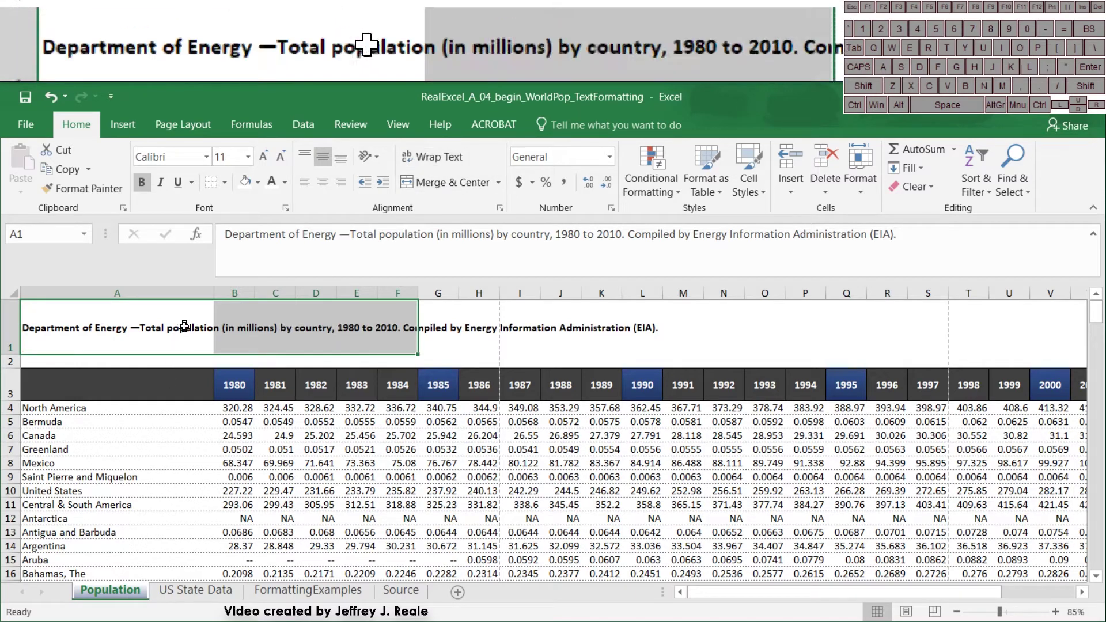
{"action": "left_click", "coordinate": [184, 329]}
{"action": "double_click", "coordinate": [6, 347]}
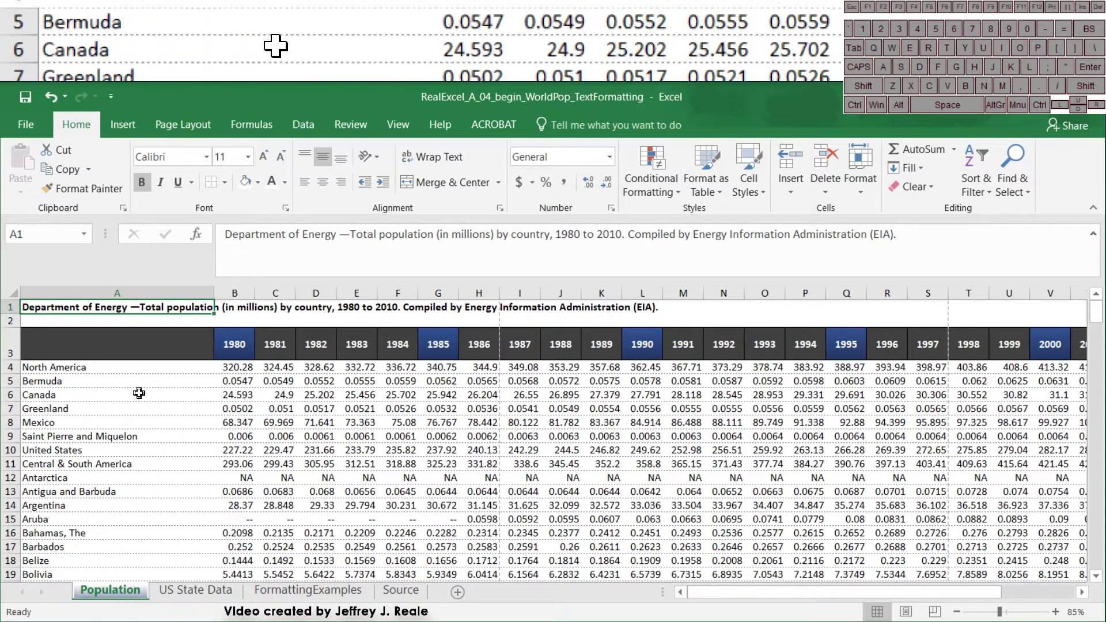
Try indenting the names in A4:A9 by several levels, and reduce the indent back to none.
{"action": "left_click", "coordinate": [140, 369]}
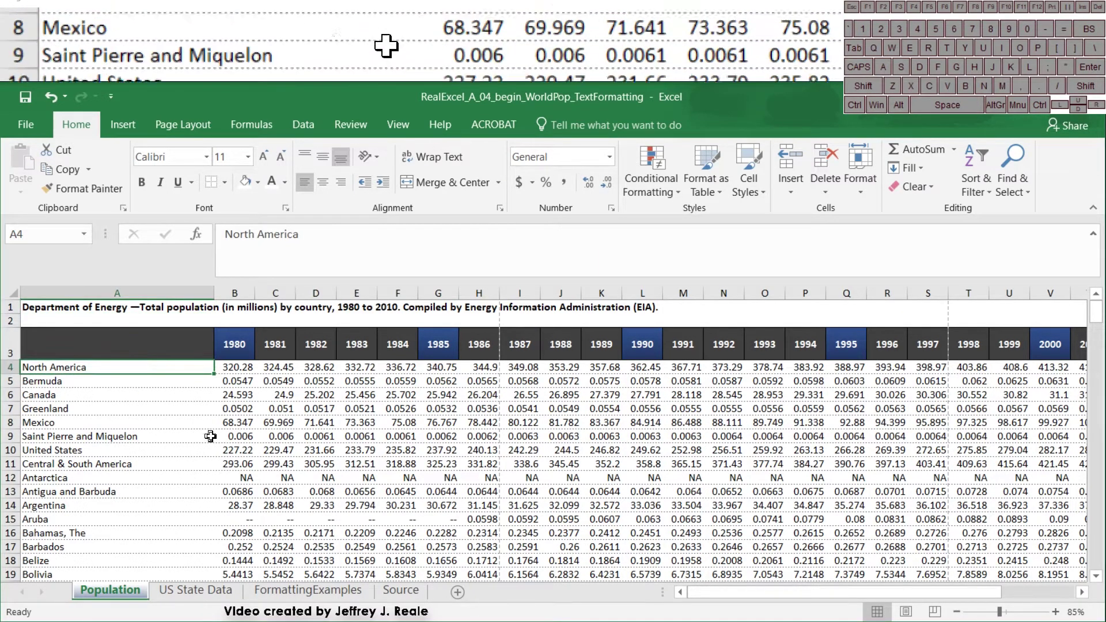
{"action": "left_click", "coordinate": [131, 436], "text": "shift"}
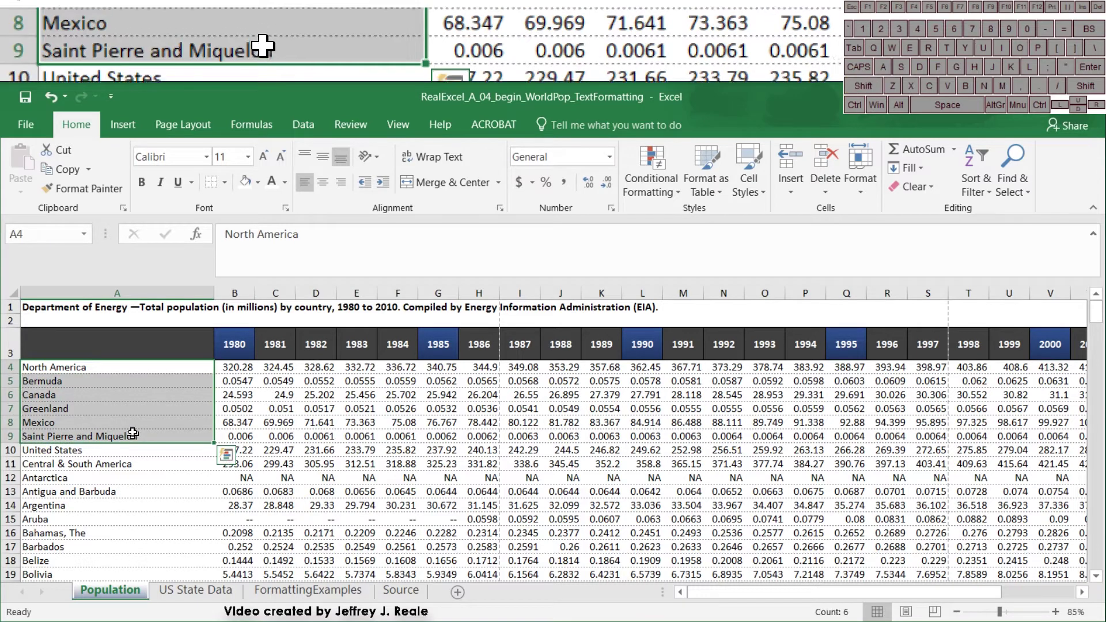
{"action": "left_click", "coordinate": [384, 184]}
{"action": "left_click", "coordinate": [384, 183]}
{"action": "left_click", "coordinate": [384, 183]}
{"action": "left_click", "coordinate": [383, 183]}
{"action": "left_click", "coordinate": [383, 183]}
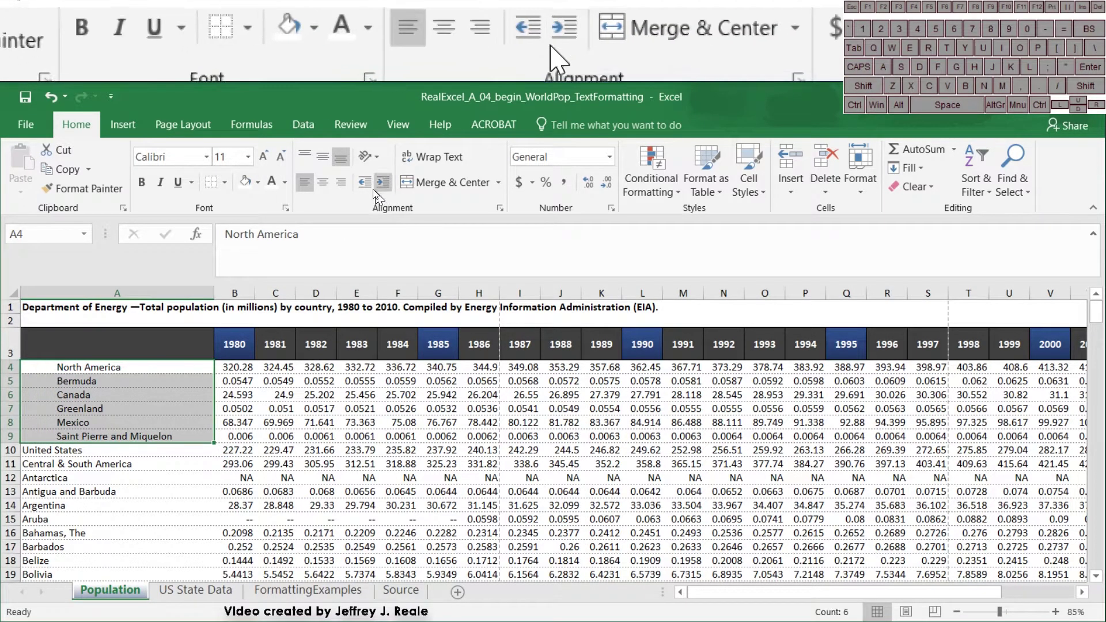
{"action": "left_click", "coordinate": [364, 182]}
{"action": "left_click", "coordinate": [365, 182]}
{"action": "left_click", "coordinate": [365, 182]}
{"action": "left_click", "coordinate": [364, 182]}
{"action": "left_click", "coordinate": [364, 182]}
{"action": "left_click", "coordinate": [170, 422]}
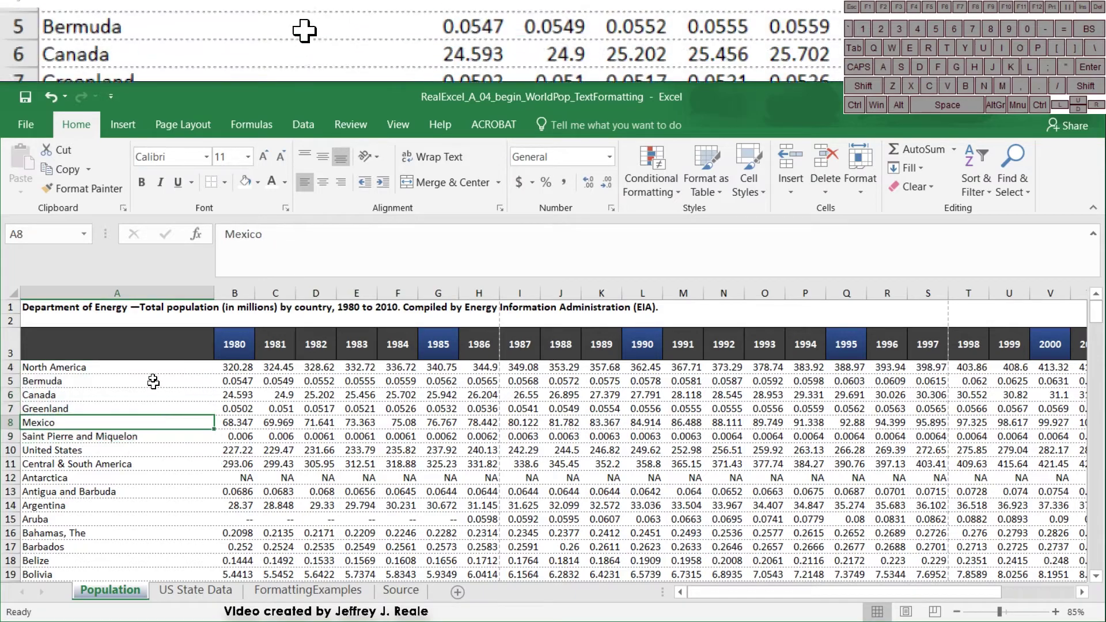
Indent all region and country names from A4 down to World in A235 by one level.
{"action": "left_click", "coordinate": [153, 368]}
{"action": "key", "text": "ctrl+shift+Down"}
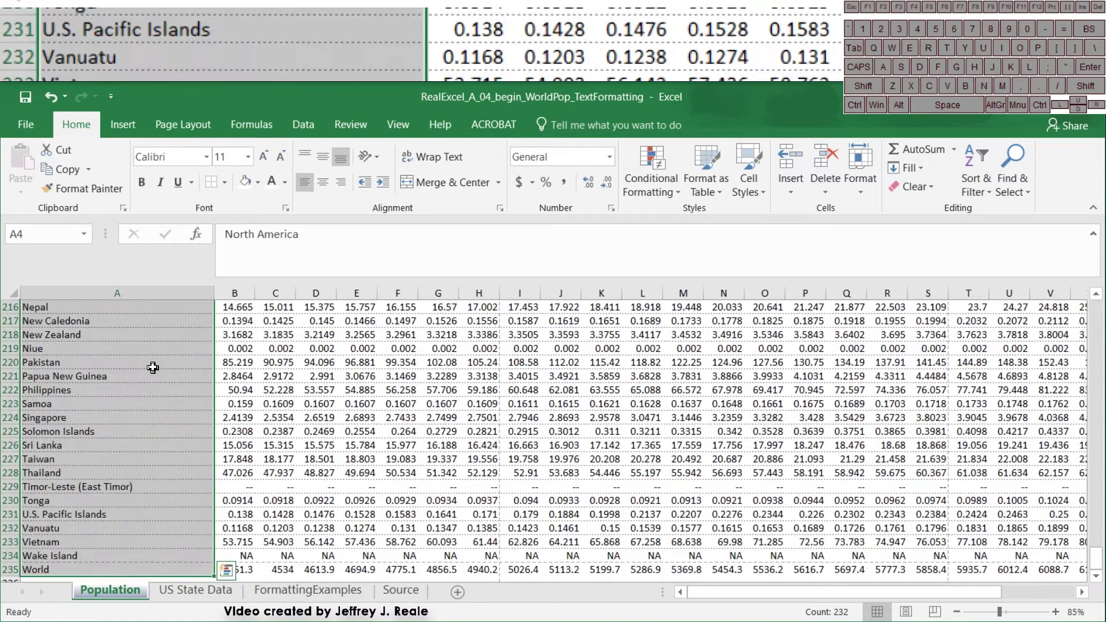
{"action": "left_click", "coordinate": [381, 183]}
{"action": "left_click", "coordinate": [165, 424]}
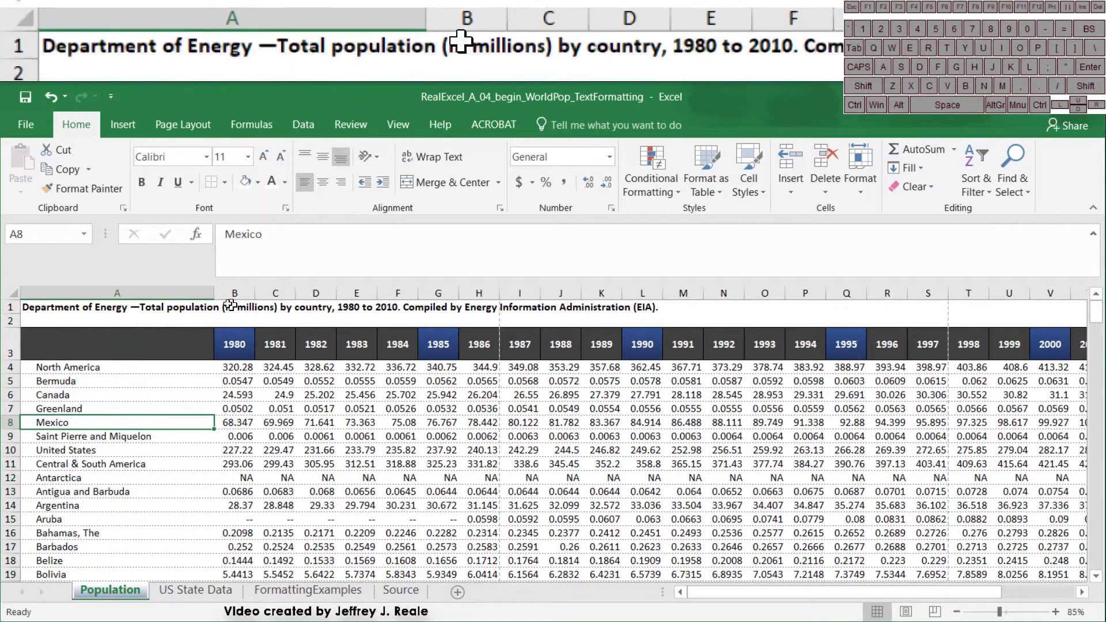
Narrow column A, leaving just enough width to show "Saint Pierre and Miquelon" in full.
{"action": "left_click_drag", "start_coordinate": [212, 288], "coordinate": [144, 296]}
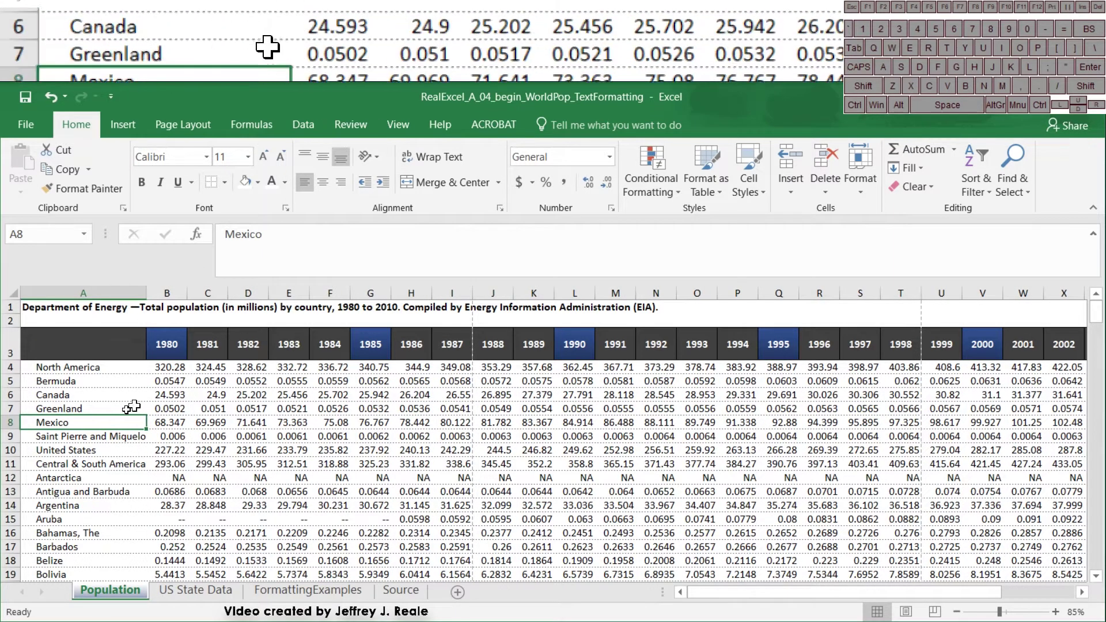
{"action": "left_click_drag", "start_coordinate": [146, 295], "coordinate": [178, 296]}
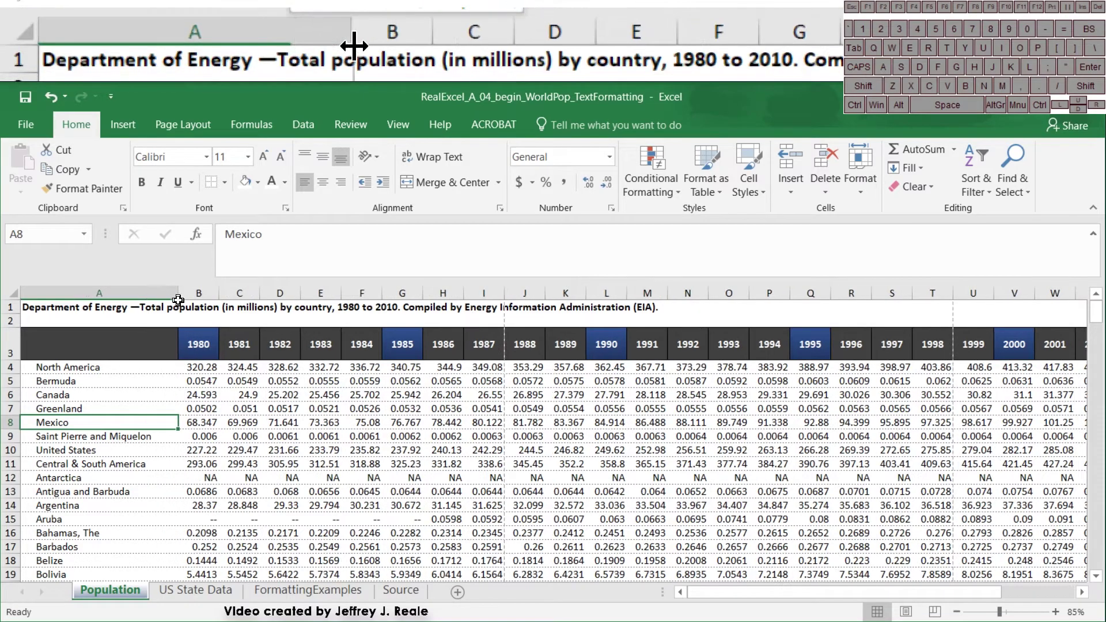
{"action": "scroll", "coordinate": [129, 481], "scroll_direction": "down", "scroll_amount": 1}
{"action": "scroll", "coordinate": [128, 481], "scroll_direction": "up", "scroll_amount": 1}
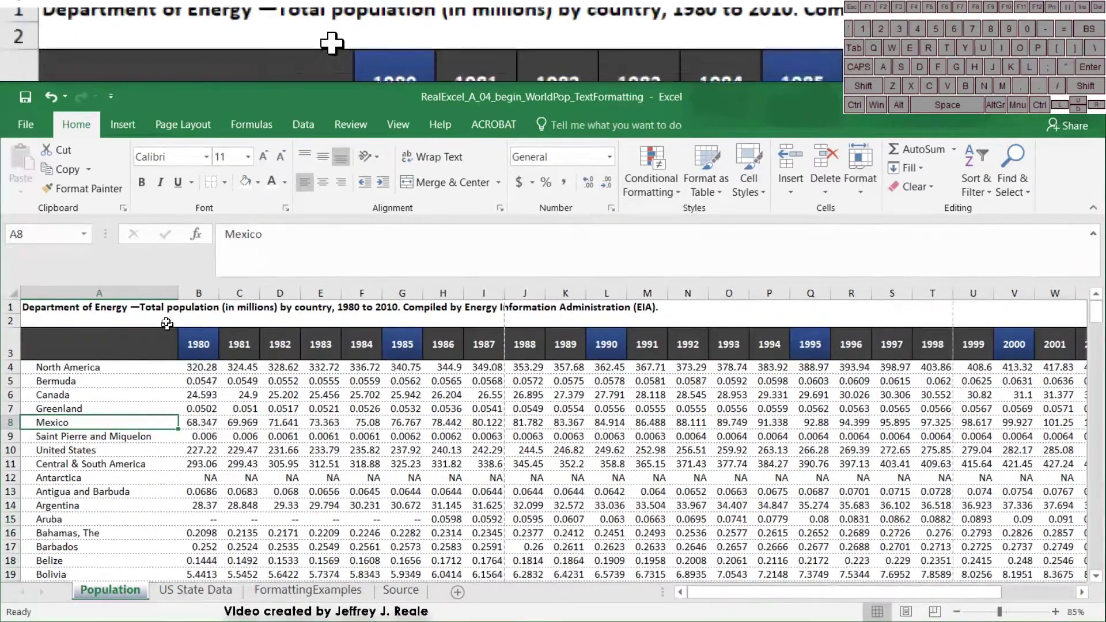
Turn on Shrink to fit for all region and country names from A4 down to World in A235.
{"action": "left_click", "coordinate": [118, 367]}
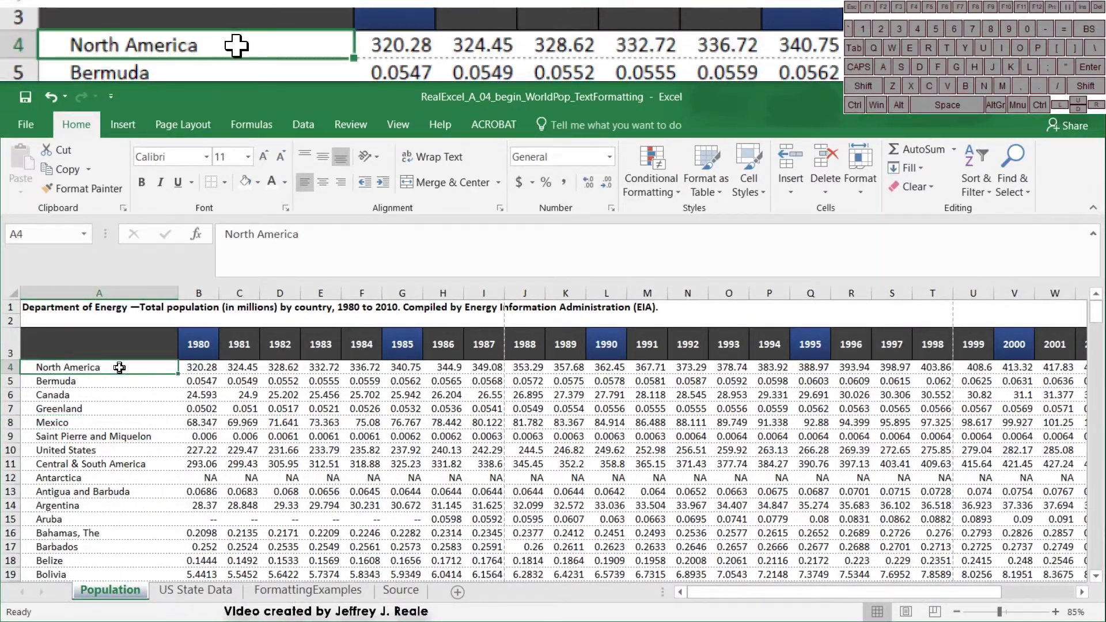
{"action": "key", "text": "ctrl+shift+Down"}
{"action": "scroll", "coordinate": [127, 380], "scroll_direction": "down", "scroll_amount": 5}
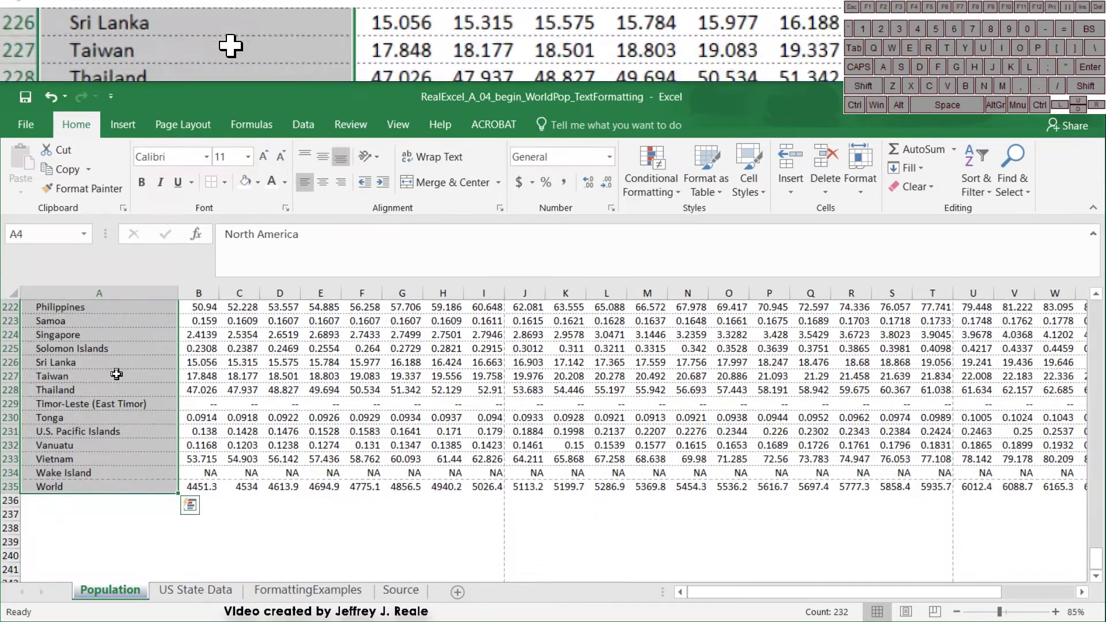
{"action": "right_click", "coordinate": [131, 387]}
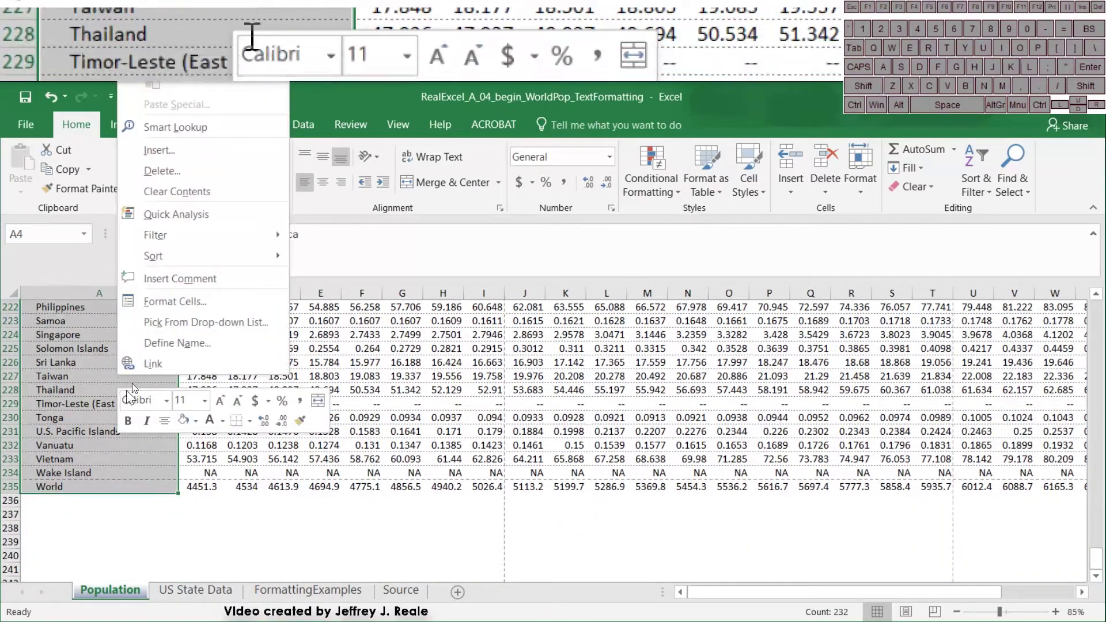
{"action": "left_click", "coordinate": [165, 303]}
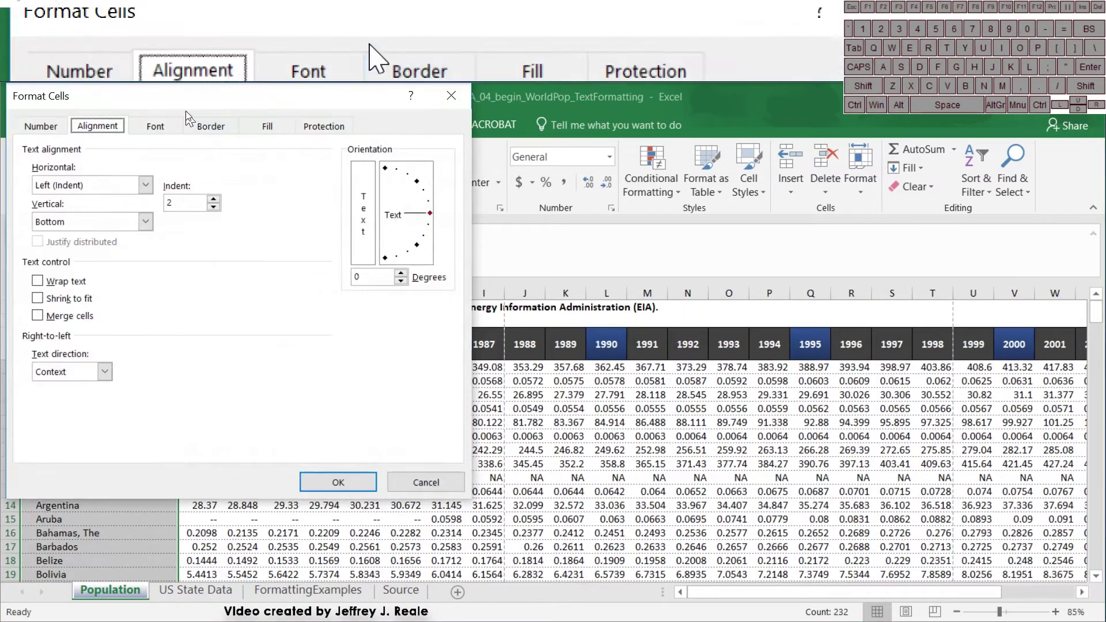
{"action": "left_click_drag", "start_coordinate": [190, 109], "coordinate": [643, 240]}
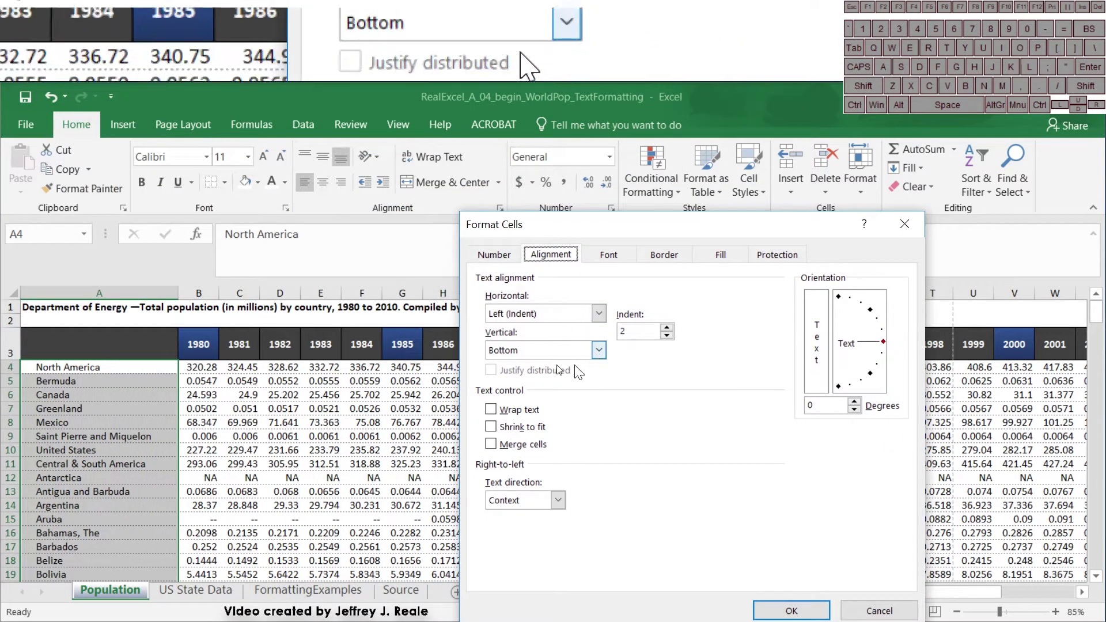
{"action": "left_click", "coordinate": [594, 313]}
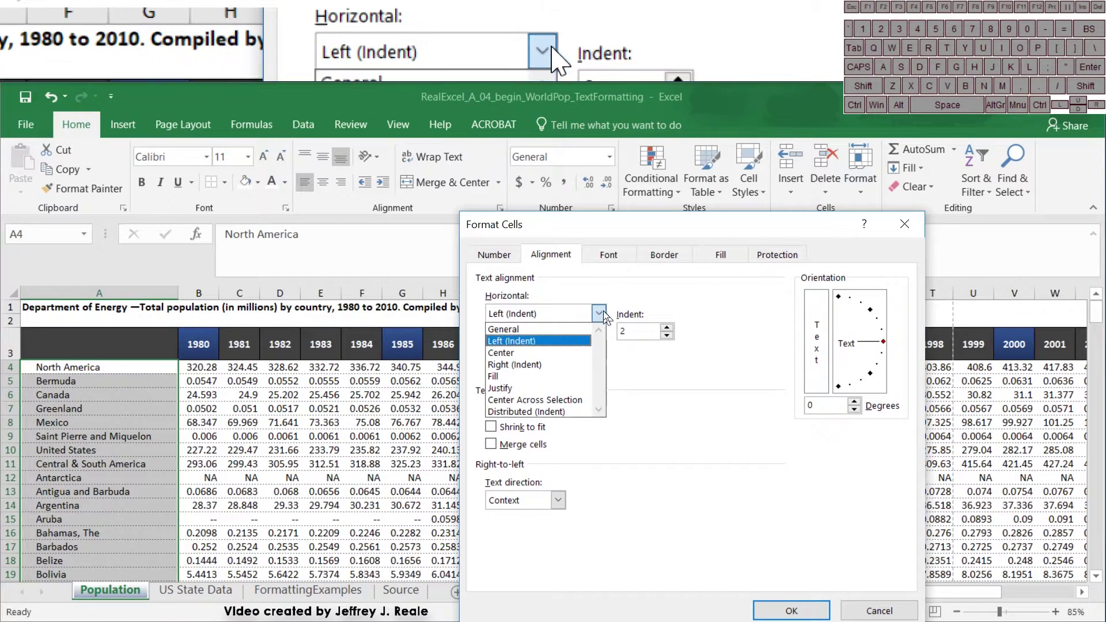
{"action": "left_click", "coordinate": [678, 395]}
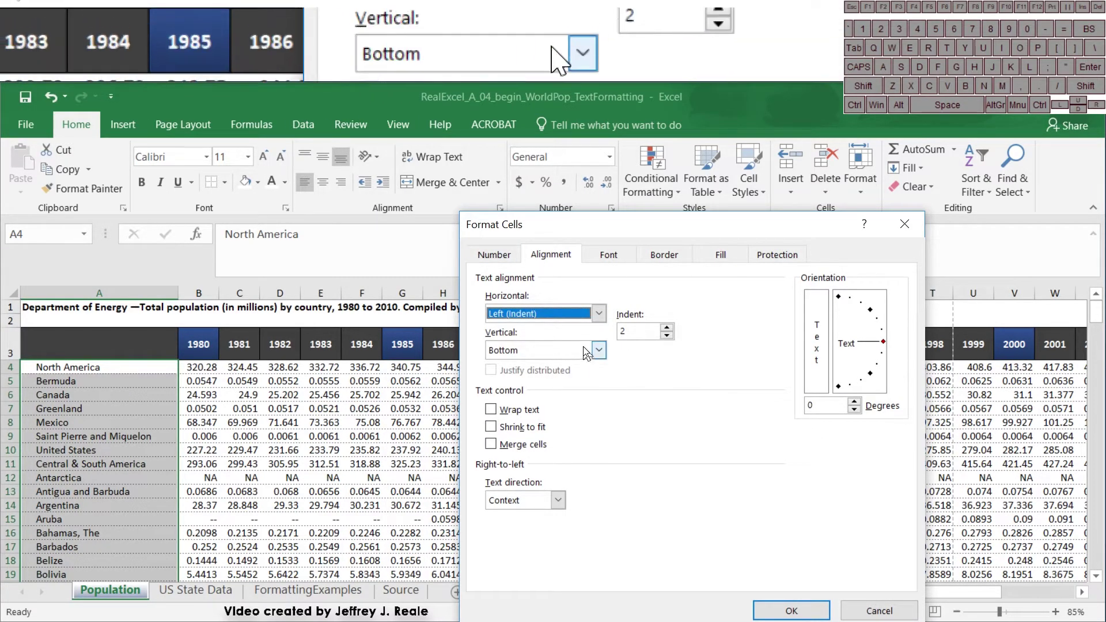
{"action": "left_click", "coordinate": [598, 350]}
{"action": "left_click", "coordinate": [592, 424]}
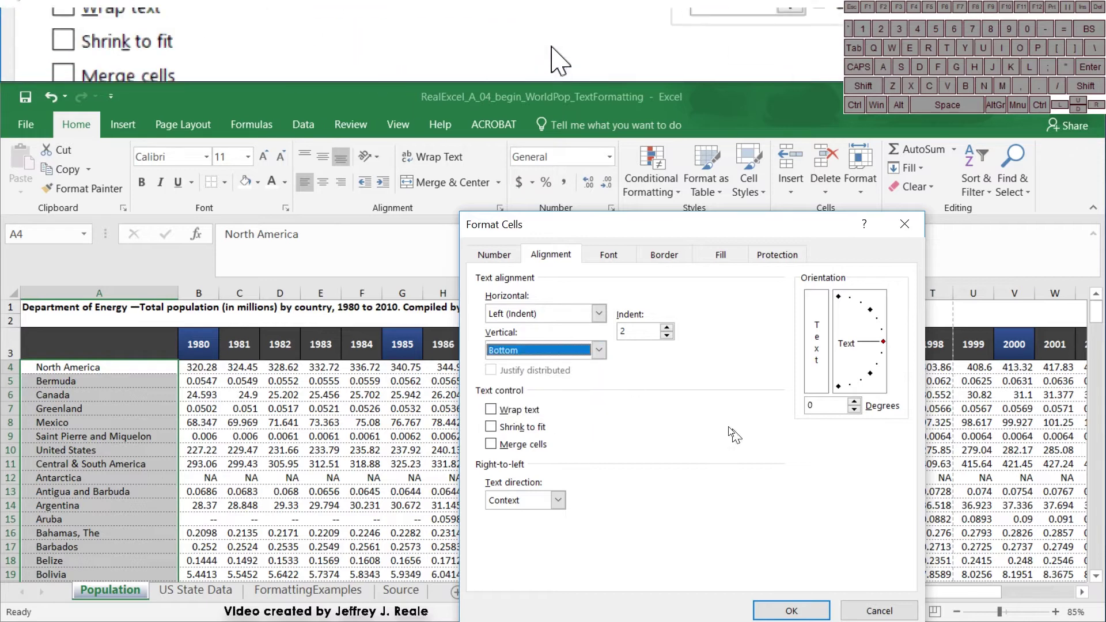
{"action": "left_click", "coordinate": [667, 336]}
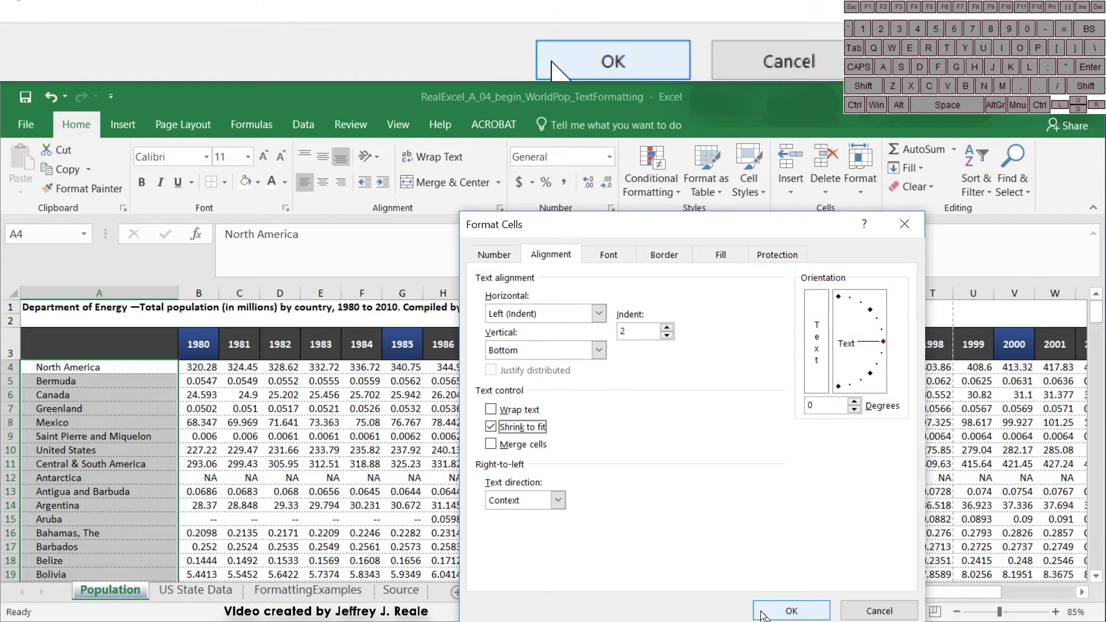
{"action": "left_click", "coordinate": [791, 611]}
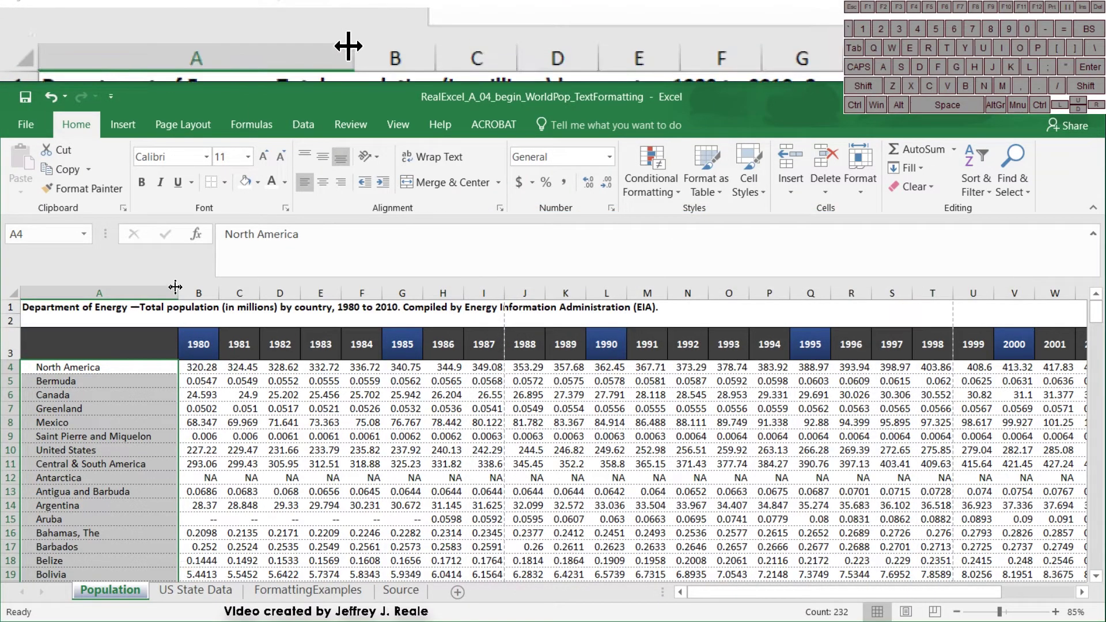
Narrow column A enough that the longest names, such as "Saint Pierre and Miquelon", shrink while "Antigua and Barbuda" keeps its normal size.
{"action": "left_click_drag", "start_coordinate": [175, 287], "coordinate": [132, 286]}
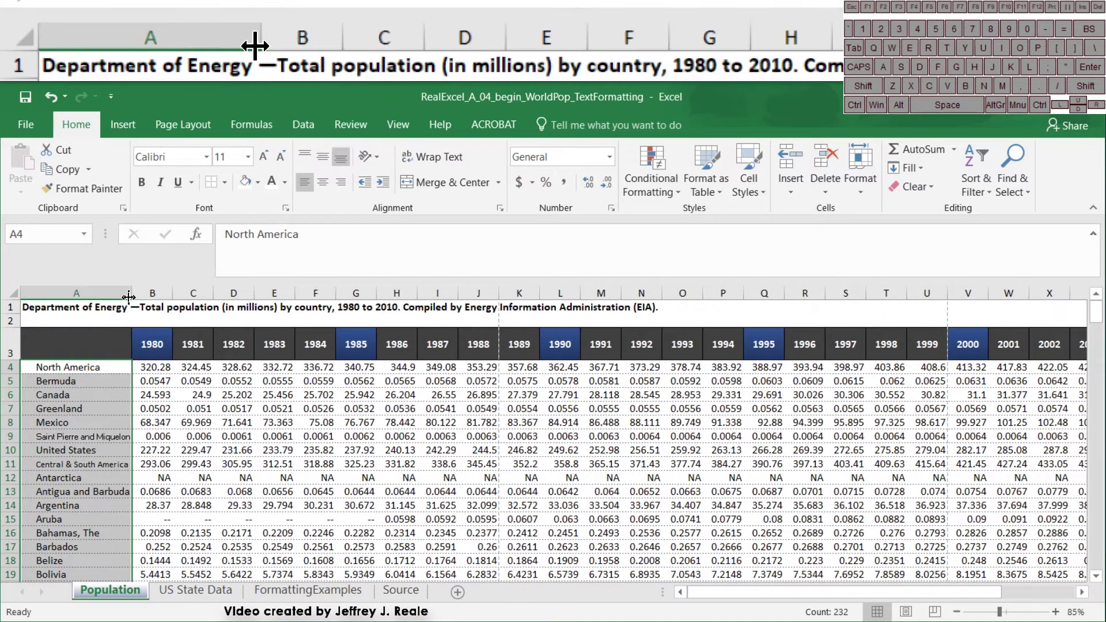
{"action": "left_click", "coordinate": [100, 436]}
{"action": "left_click", "coordinate": [108, 477]}
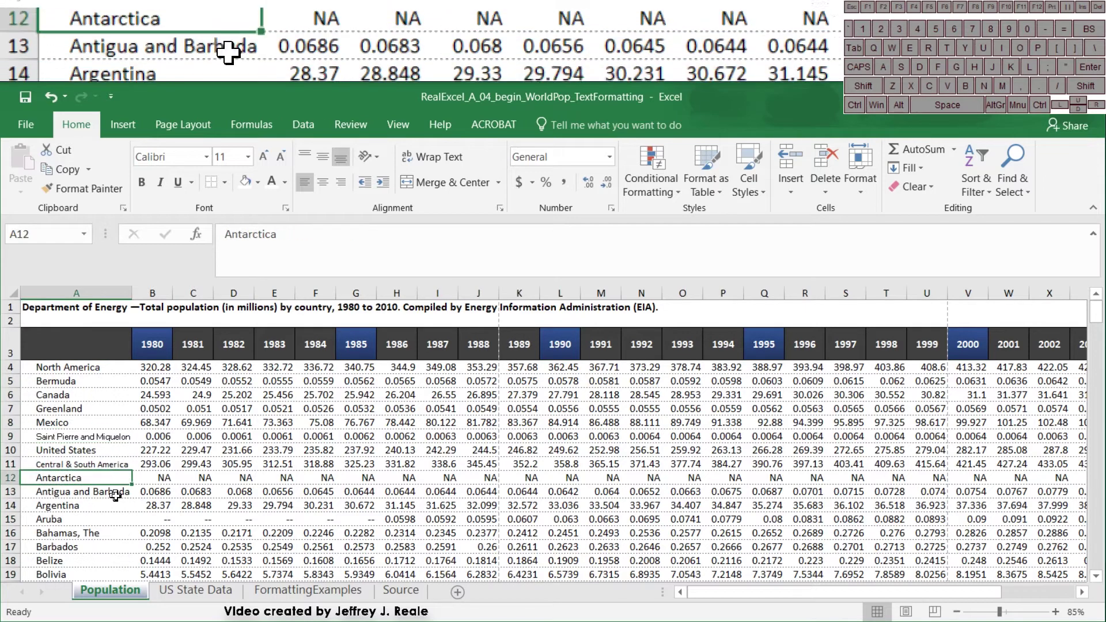
{"action": "left_click", "coordinate": [115, 493]}
{"action": "mouse_move", "coordinate": [130, 297]}
{"action": "left_mouse_down"}
{"action": "mouse_move", "coordinate": [77, 294]}
{"action": "mouse_move", "coordinate": [146, 292]}
{"action": "left_mouse_up"}
{"action": "left_click", "coordinate": [110, 407]}
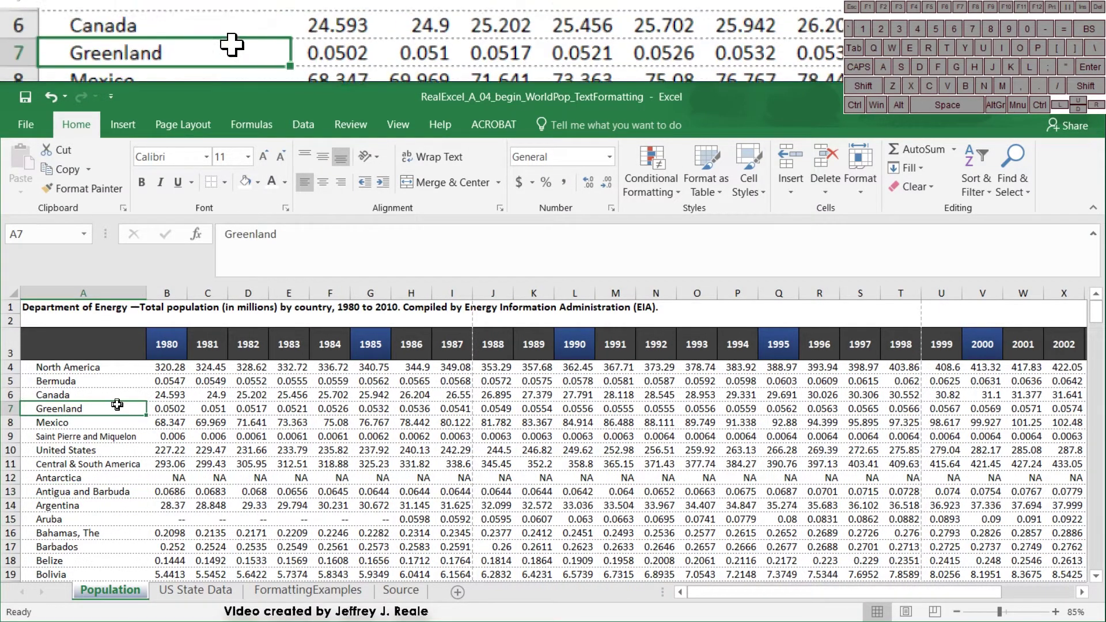
Widen column A slightly so "Saint Pierre and Miquelon" fits at normal text size, and check the shrunken names down the list.
{"action": "scroll", "coordinate": [103, 426], "scroll_direction": "down", "scroll_amount": 6}
{"action": "scroll", "coordinate": [102, 436], "scroll_direction": "down", "scroll_amount": 5}
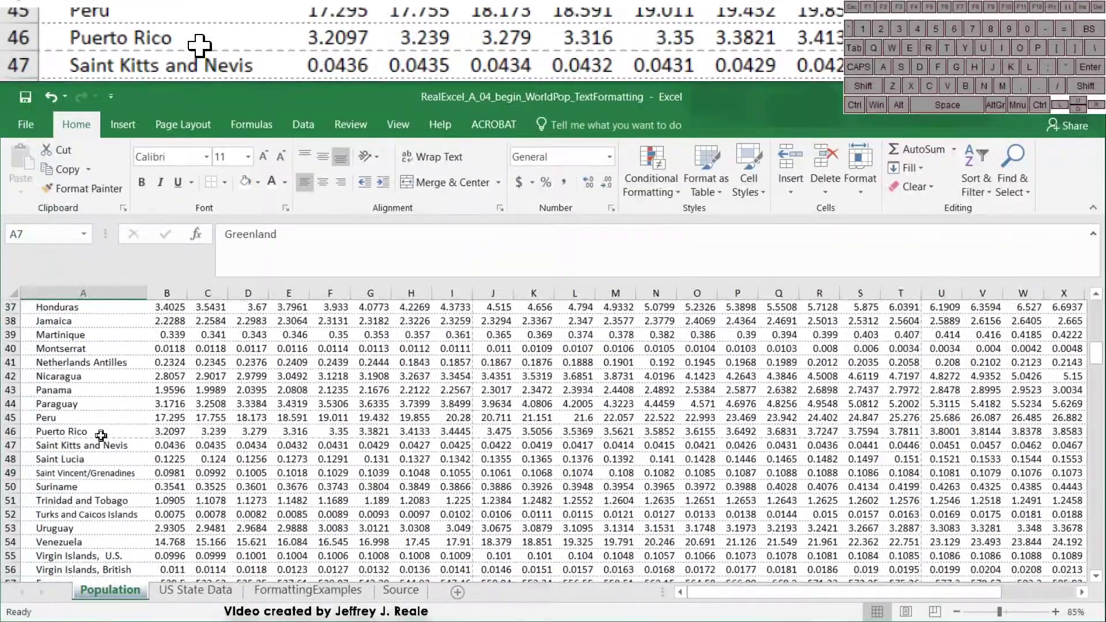
{"action": "scroll", "coordinate": [107, 432], "scroll_direction": "up", "scroll_amount": 7}
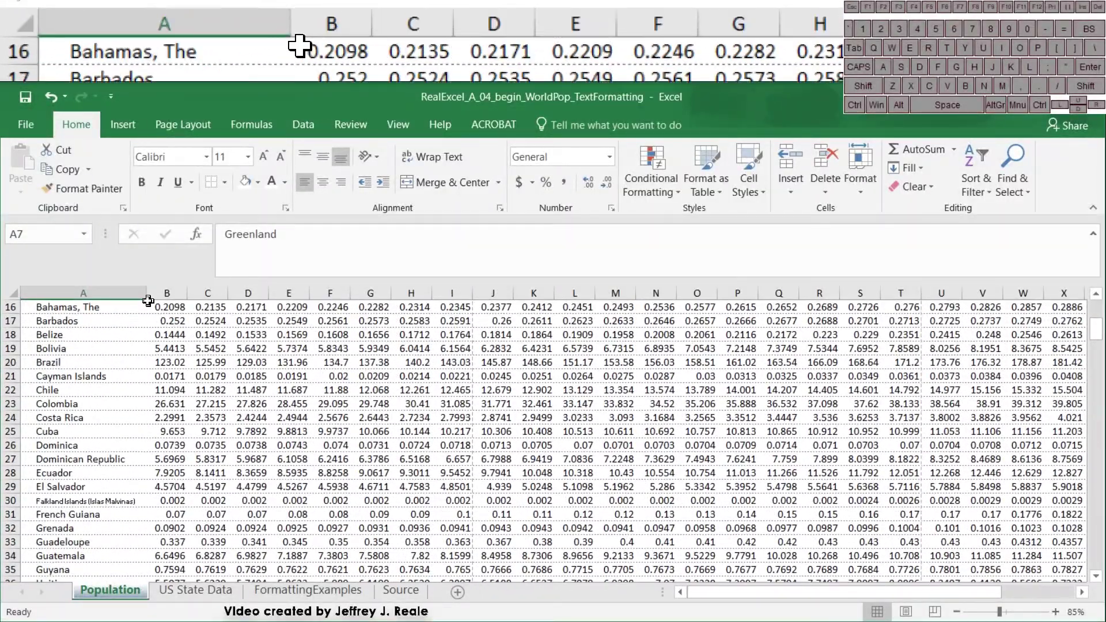
{"action": "left_click_drag", "start_coordinate": [147, 292], "coordinate": [156, 294]}
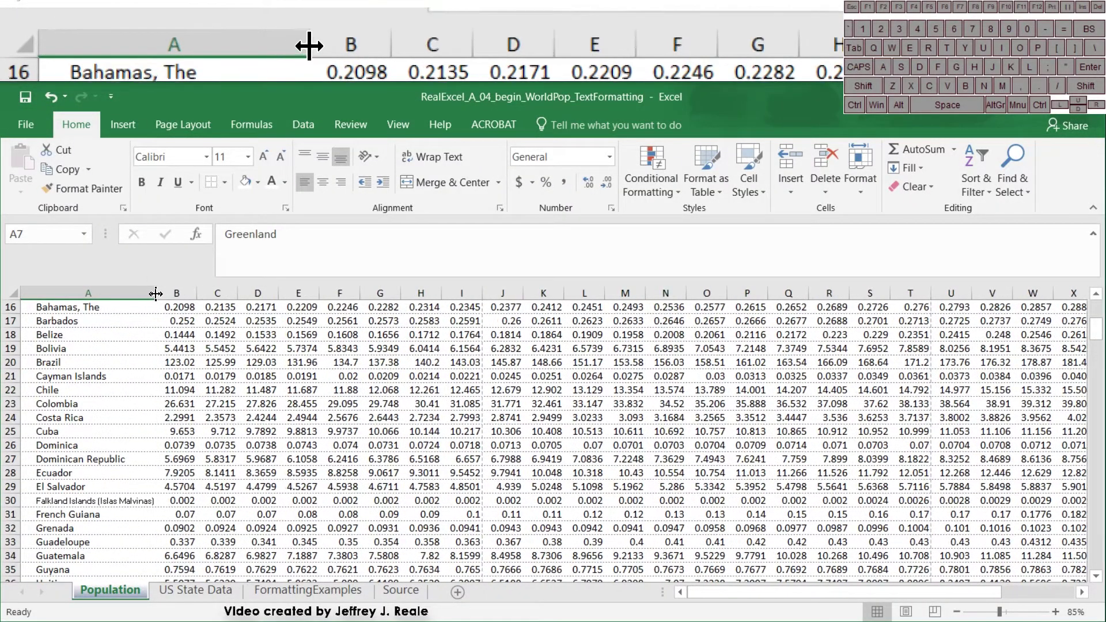
{"action": "scroll", "coordinate": [139, 422], "scroll_direction": "down", "scroll_amount": 14}
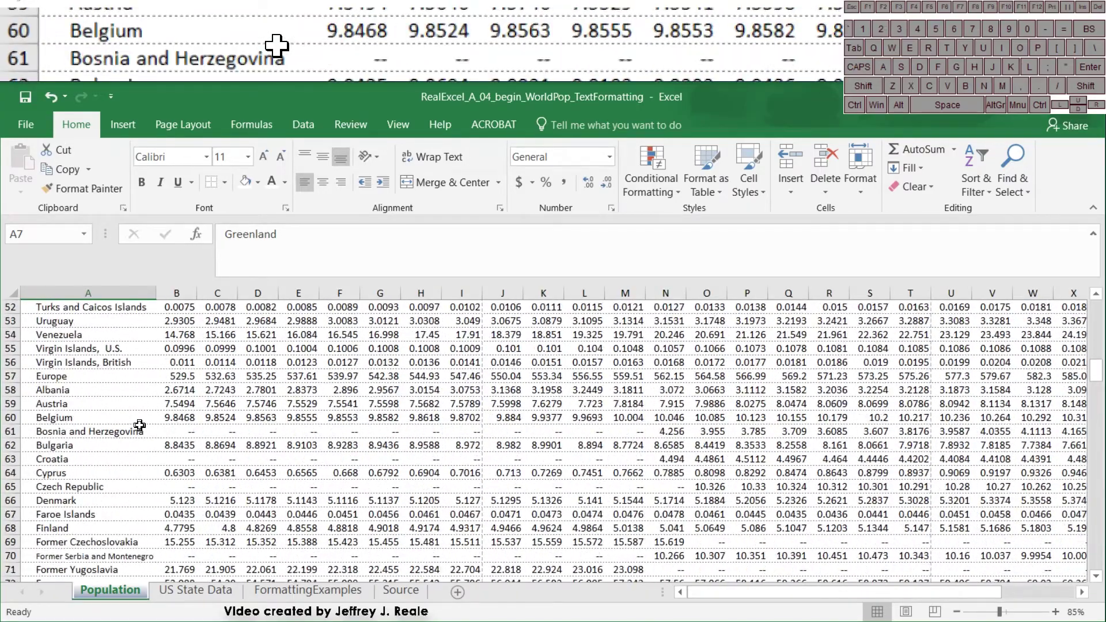
{"action": "scroll", "coordinate": [138, 426], "scroll_direction": "down", "scroll_amount": 12}
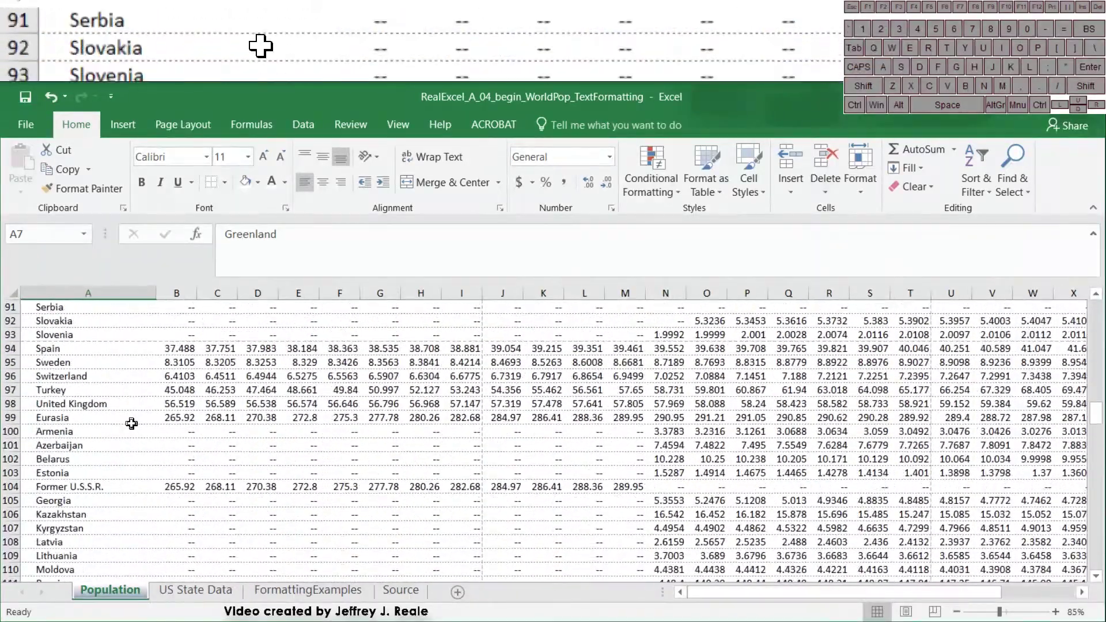
{"action": "scroll", "coordinate": [131, 423], "scroll_direction": "down", "scroll_amount": 4}
{"action": "scroll", "coordinate": [131, 424], "scroll_direction": "up", "scroll_amount": 20}
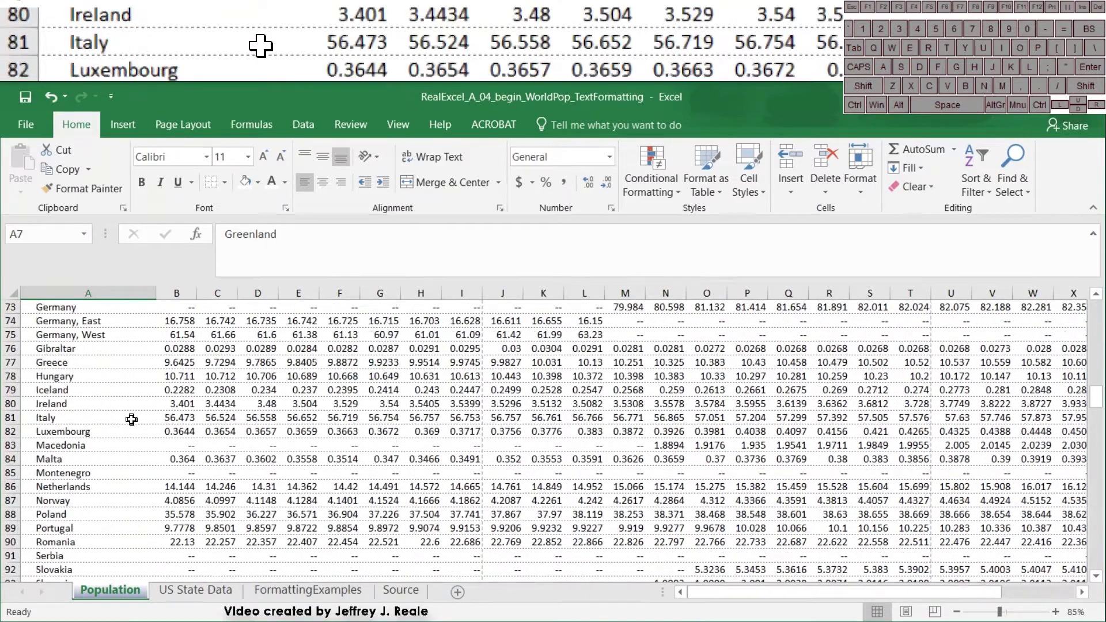
{"action": "scroll", "coordinate": [131, 419], "scroll_direction": "up", "scroll_amount": 13}
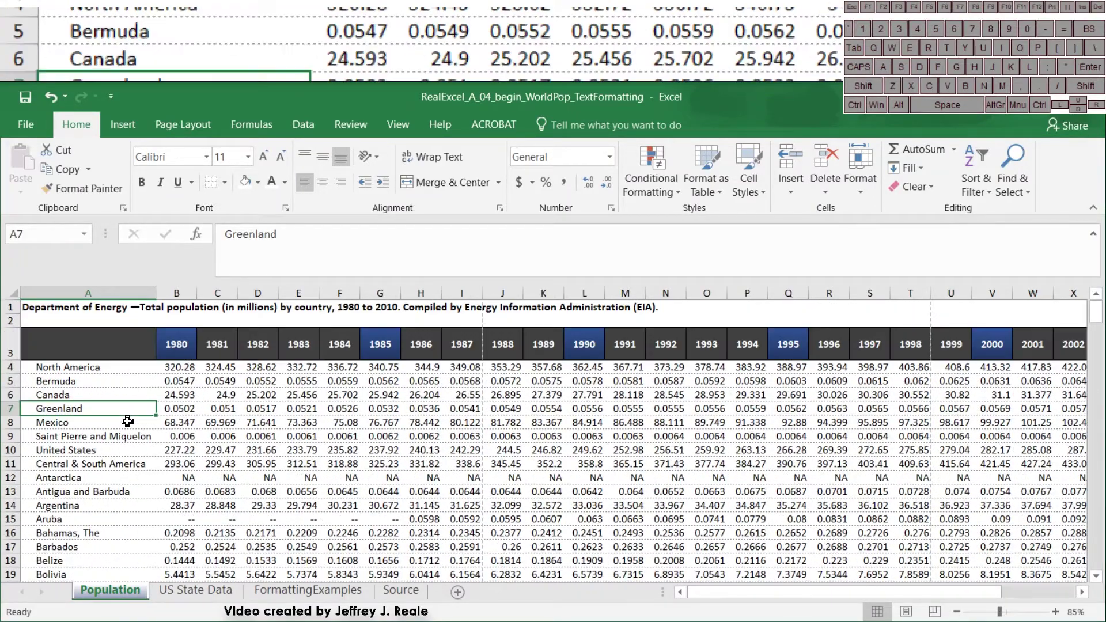
{"action": "left_click", "coordinate": [110, 437]}
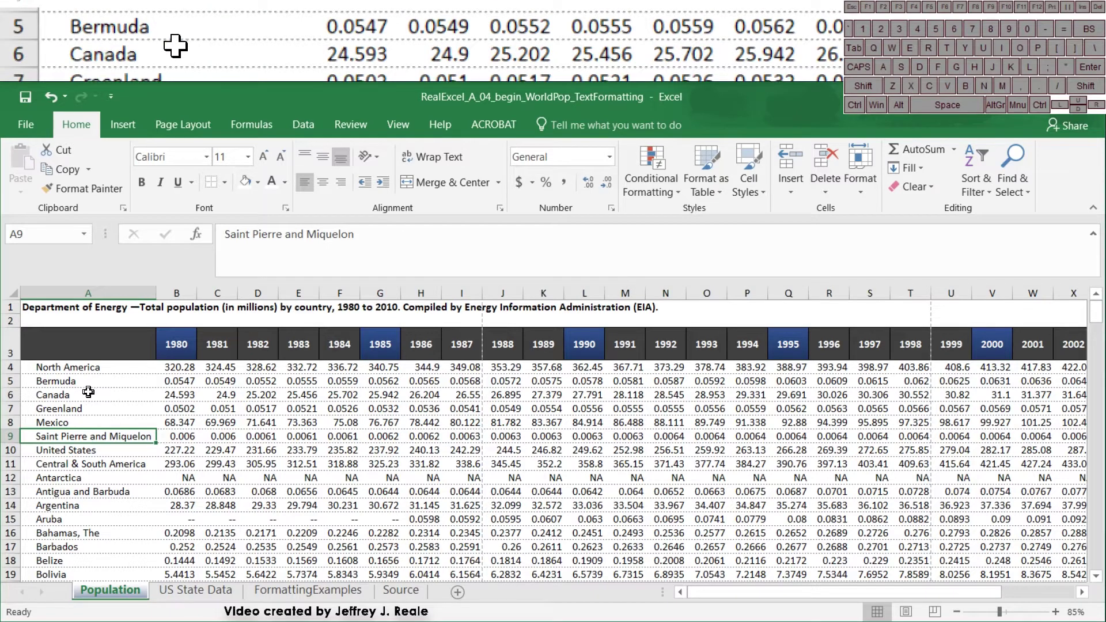
Apply bold, italic and underline to the names from North America to Mexico in A4:A8.
{"action": "left_click_drag", "start_coordinate": [86, 368], "coordinate": [74, 427]}
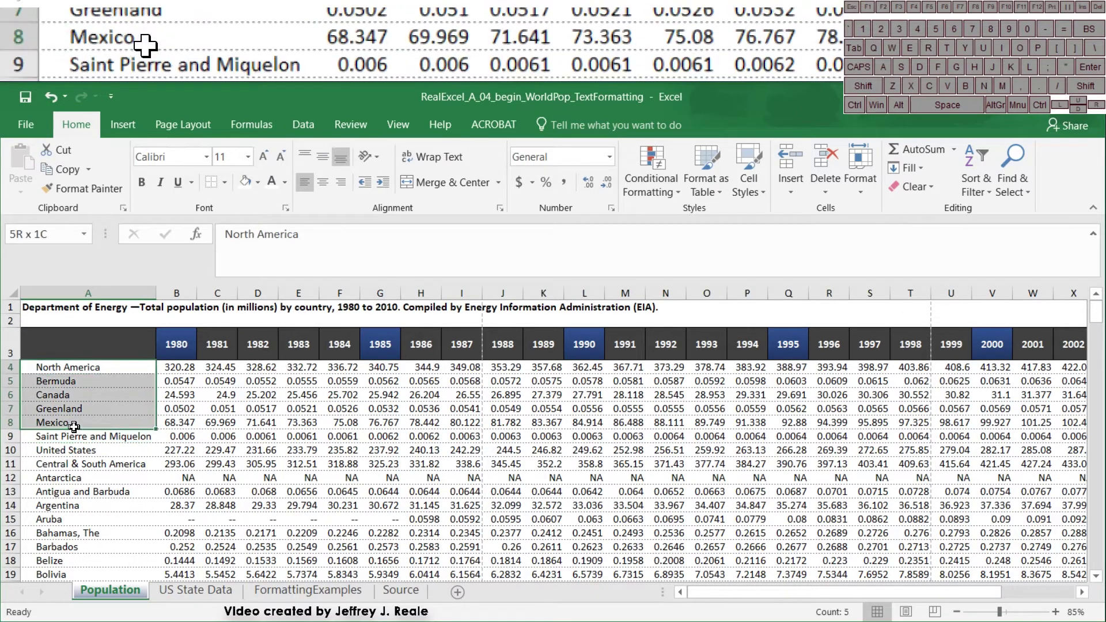
{"action": "left_click", "coordinate": [141, 184]}
{"action": "left_click", "coordinate": [160, 182]}
{"action": "left_click", "coordinate": [177, 182]}
{"action": "left_click", "coordinate": [125, 410]}
{"action": "left_click", "coordinate": [131, 463]}
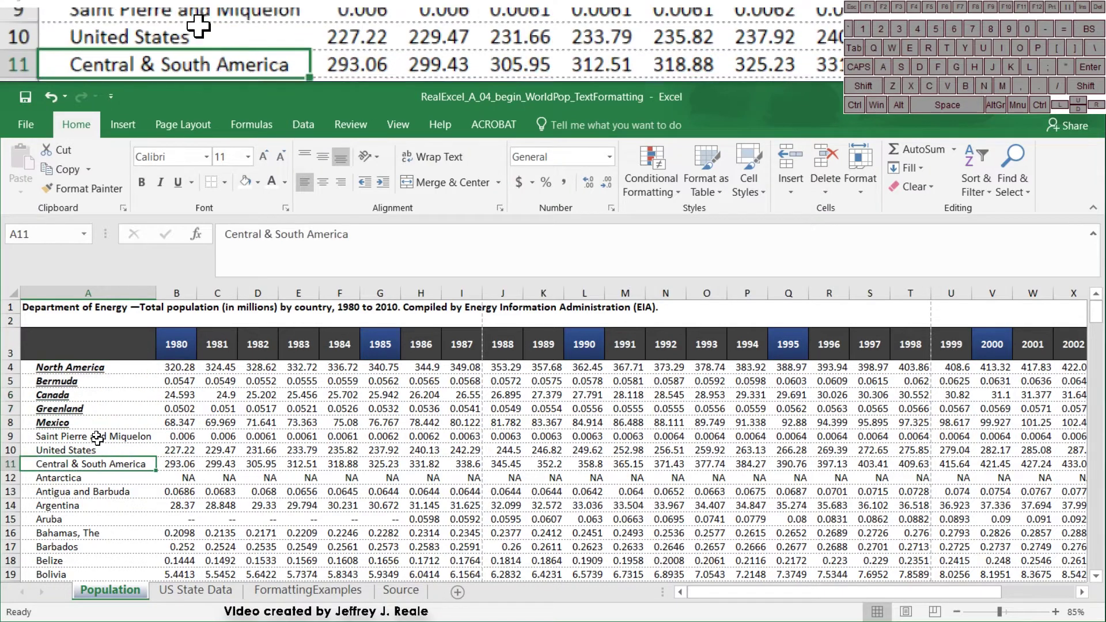
Undo the bold, italic and underline formatting on A4:A8.
{"action": "left_click", "coordinate": [131, 422]}
{"action": "key", "text": "ctrl+z"}
{"action": "key", "text": "ctrl+z"}
{"action": "key", "text": "ctrl+z"}
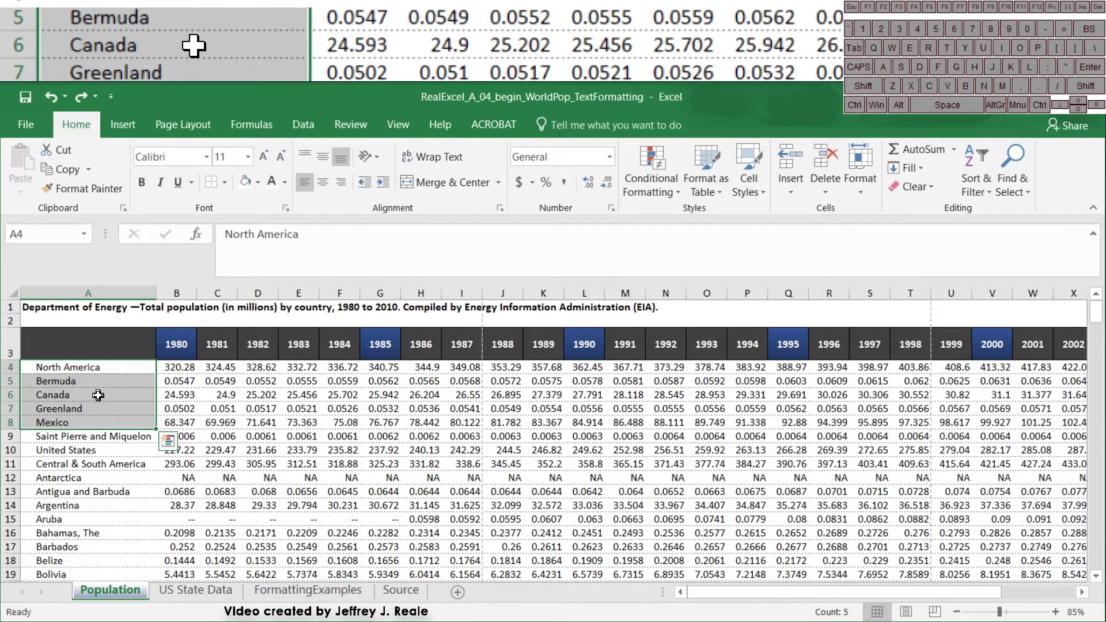
{"action": "left_click", "coordinate": [90, 411]}
{"action": "left_click", "coordinate": [98, 450]}
{"action": "left_click", "coordinate": [99, 381]}
{"action": "left_click", "coordinate": [100, 366]}
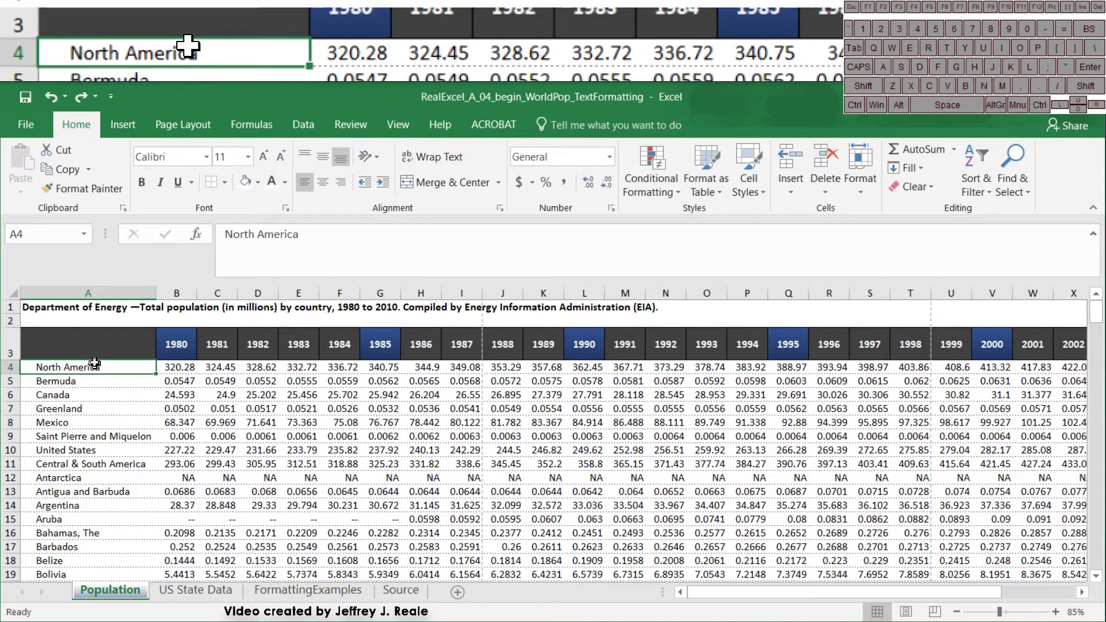
Add "Source: " in front of "Department of Energy" in the note in A1.
{"action": "left_click", "coordinate": [98, 310]}
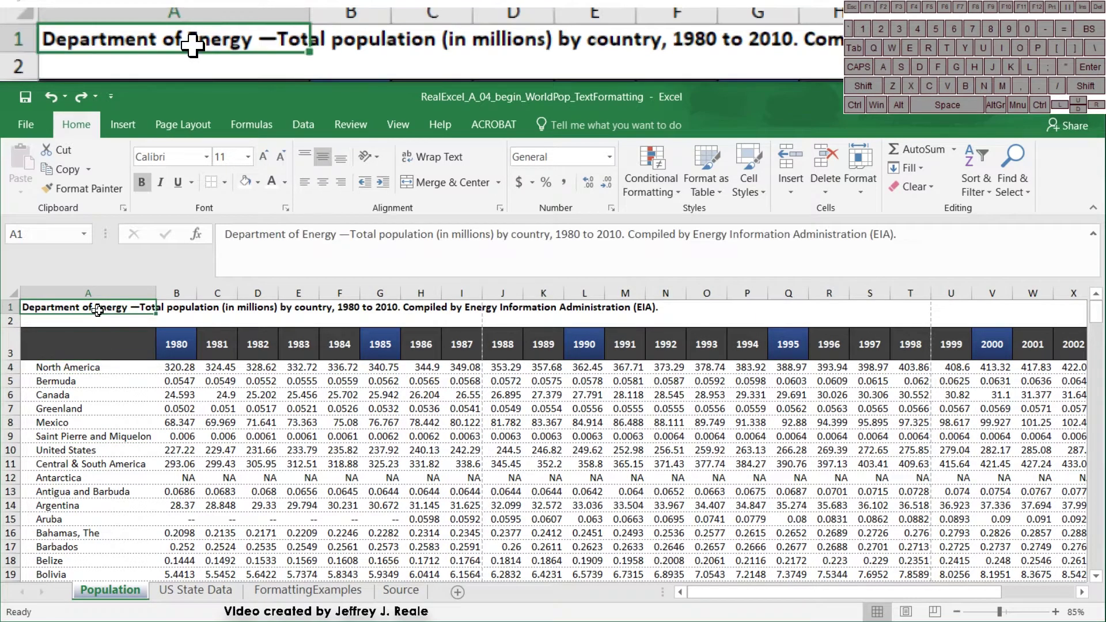
{"action": "left_click", "coordinate": [221, 235]}
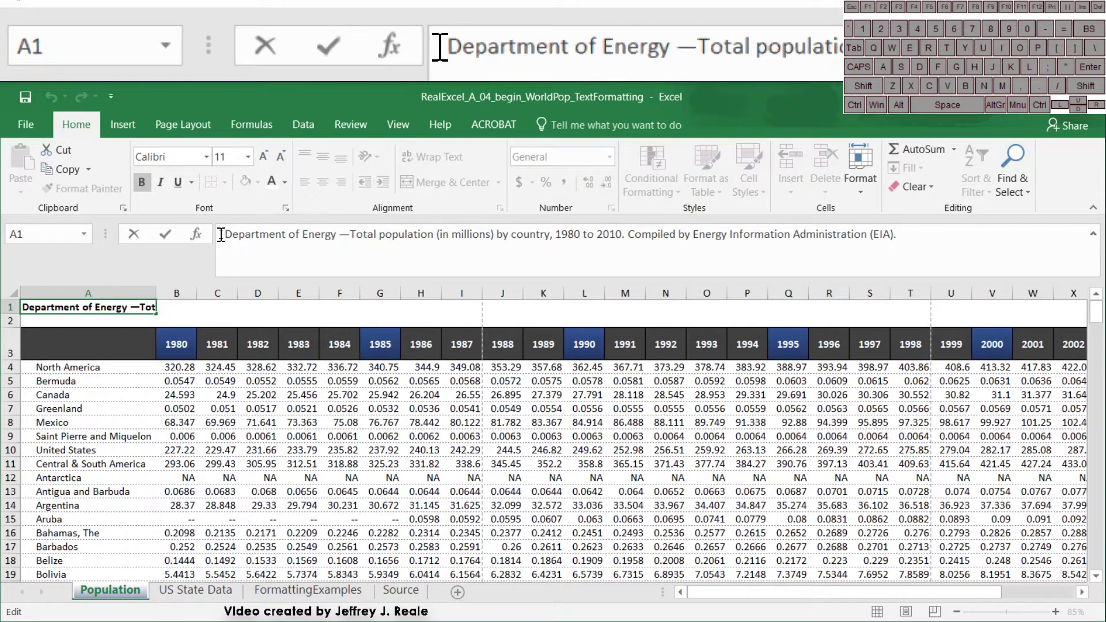
{"action": "type", "text": "Source:"}
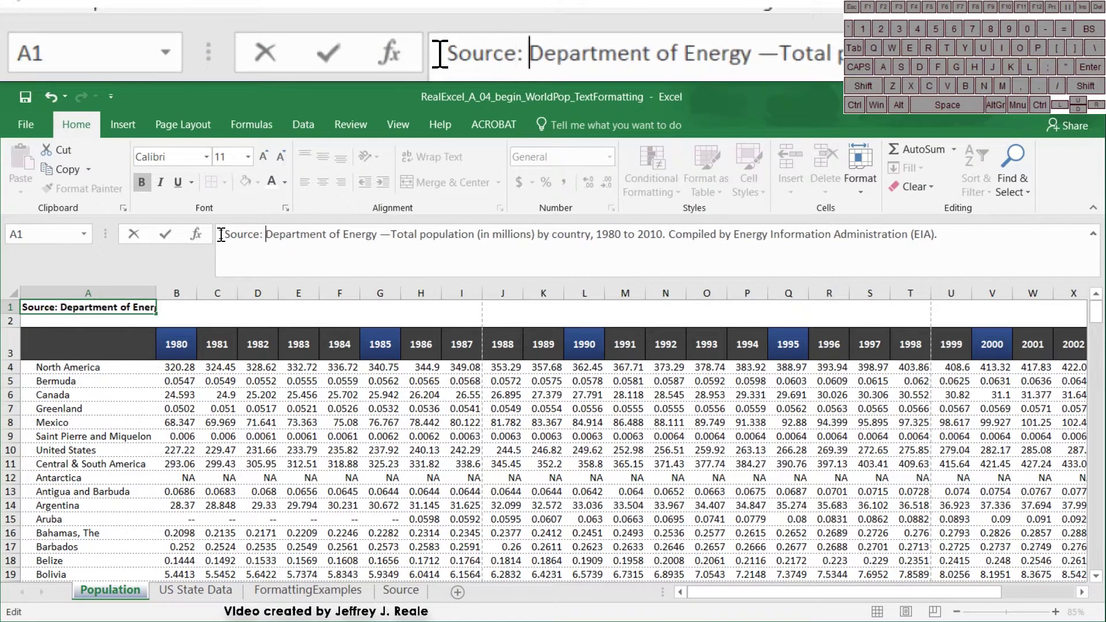
{"action": "key", "text": "Return"}
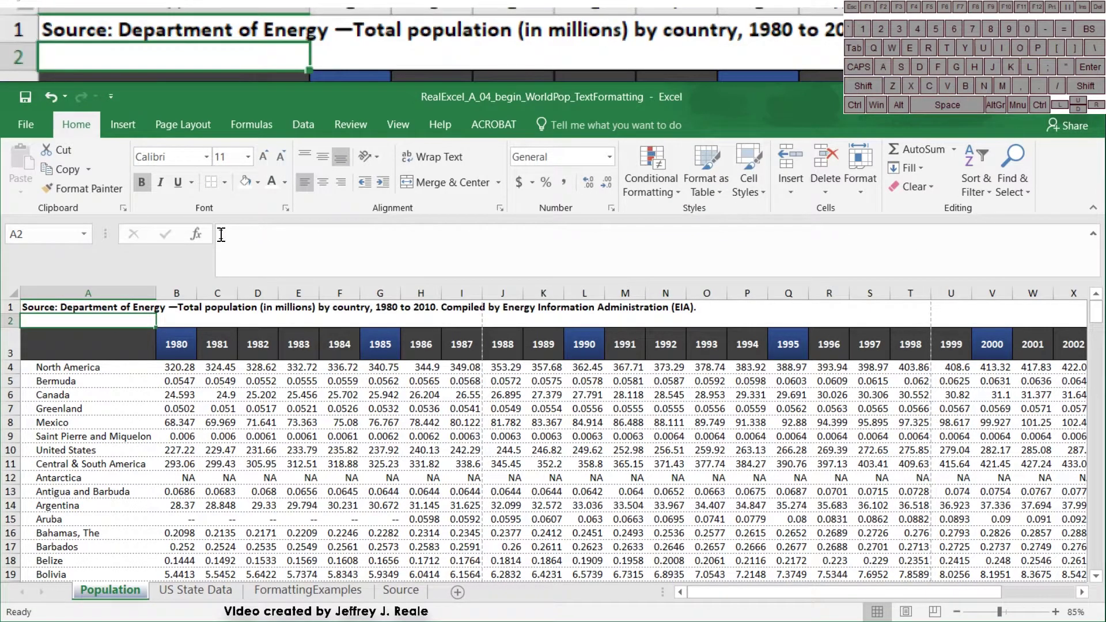
Remove bold from the whole note in A1, and make only the word "Source:" bold.
{"action": "left_click", "coordinate": [49, 300]}
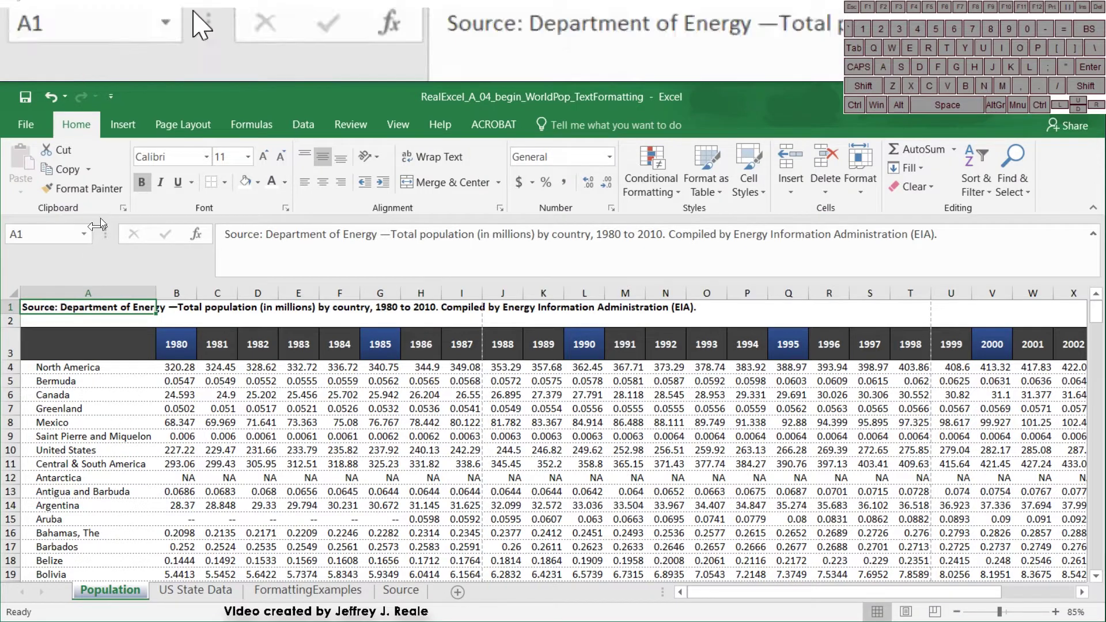
{"action": "left_click", "coordinate": [141, 182]}
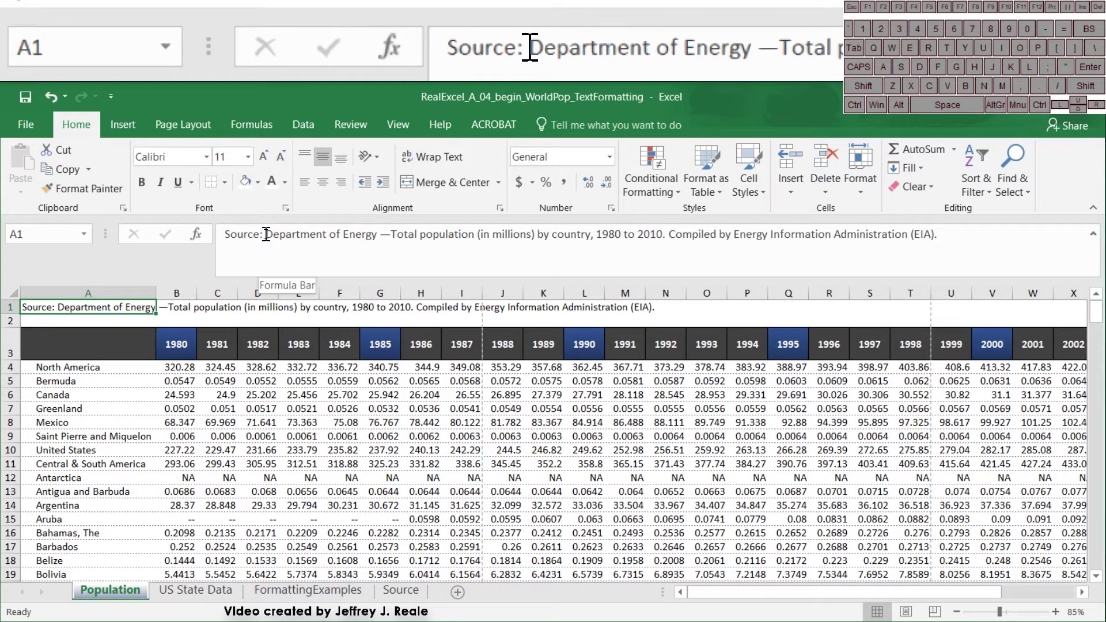
{"action": "left_click_drag", "start_coordinate": [264, 237], "coordinate": [220, 237]}
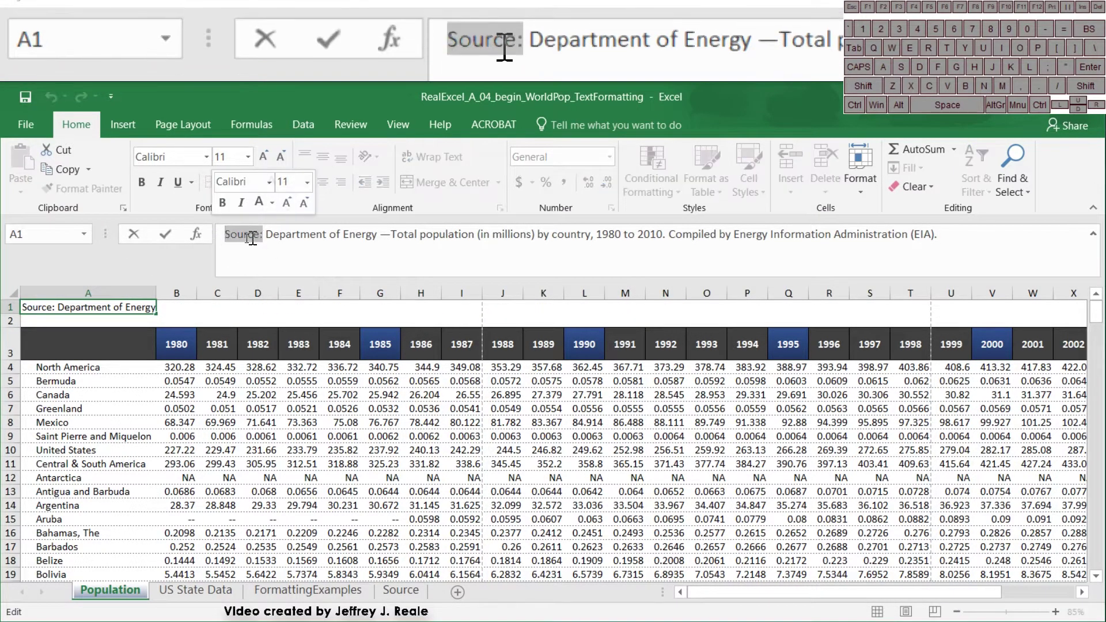
{"action": "left_click", "coordinate": [142, 184]}
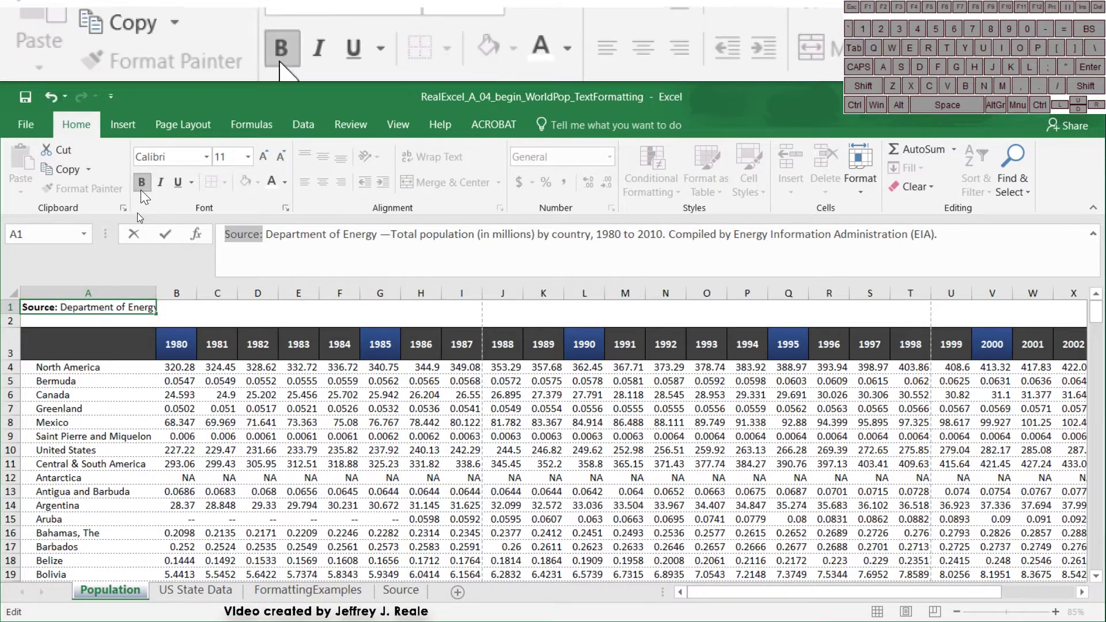
{"action": "left_click", "coordinate": [117, 324]}
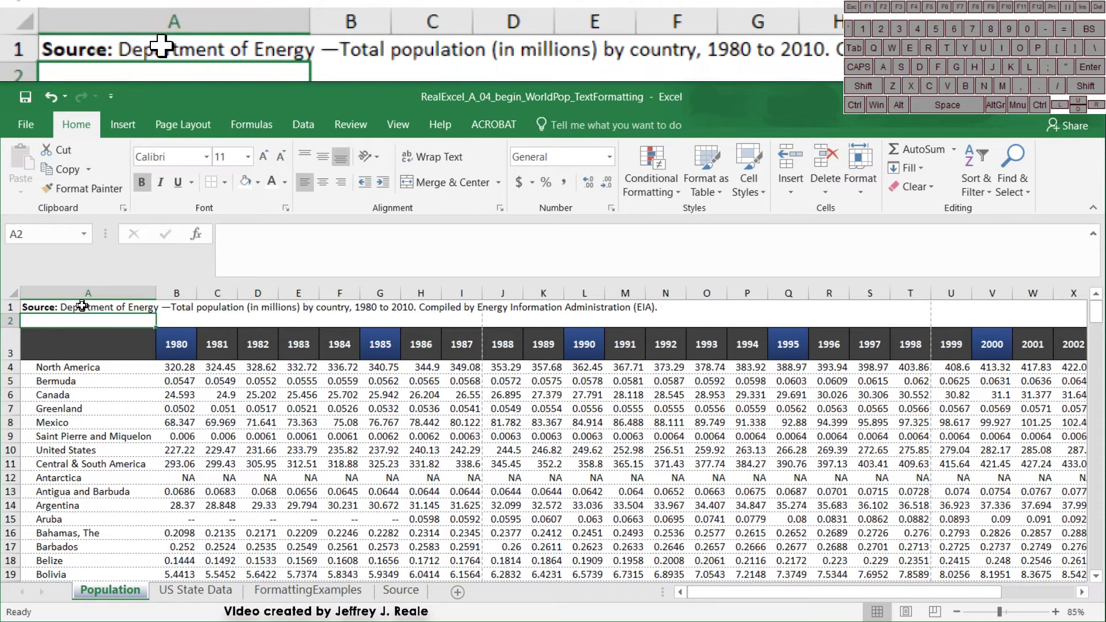
Color the text after "Source:" in the A1 note dark gray, leaving the word "Source:" black.
{"action": "left_click", "coordinate": [83, 306]}
{"action": "left_click_drag", "start_coordinate": [265, 234], "coordinate": [983, 233]}
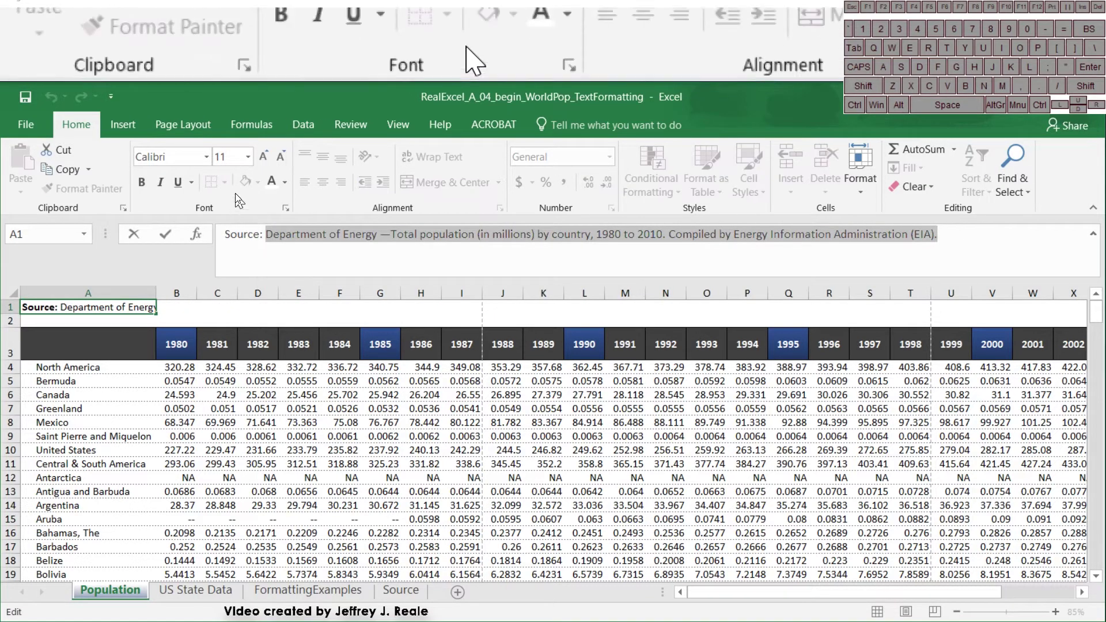
{"action": "left_click", "coordinate": [285, 181]}
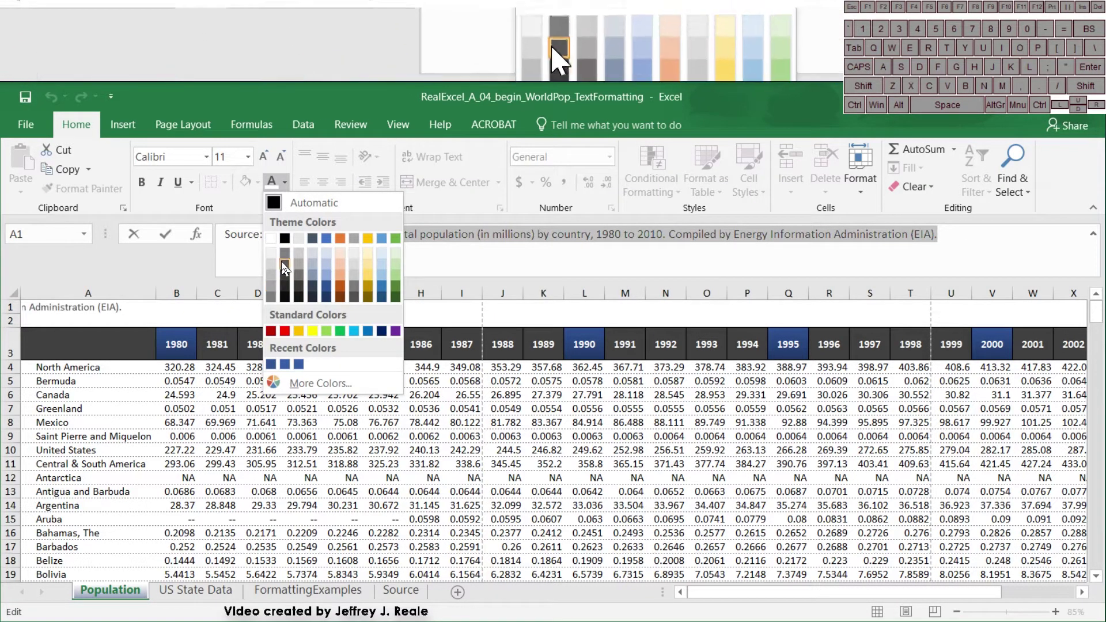
{"action": "left_click", "coordinate": [283, 259]}
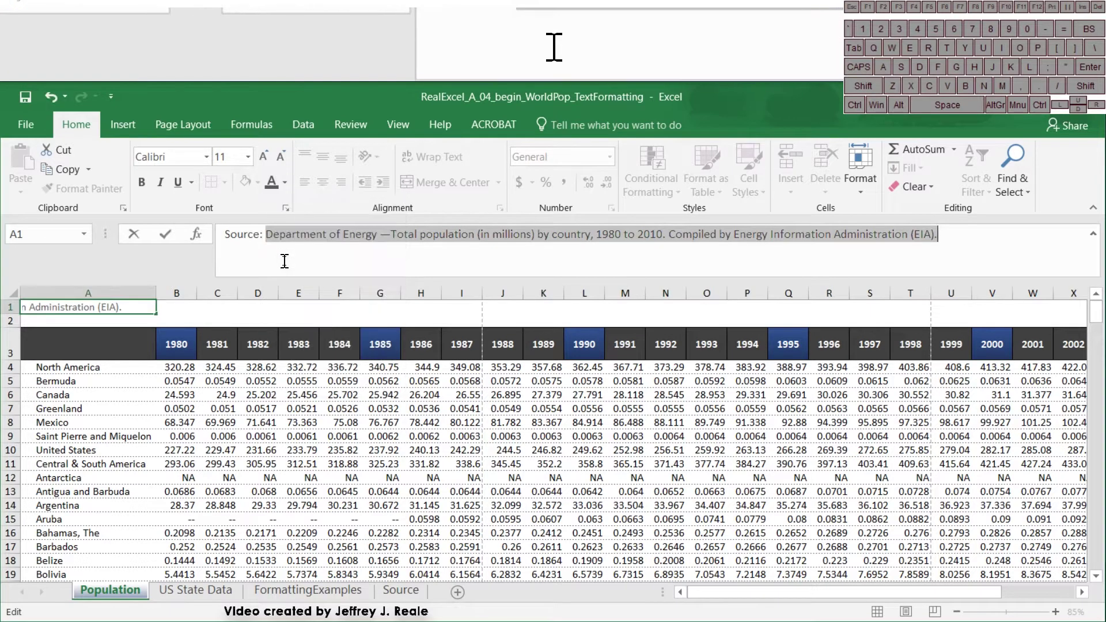
{"action": "left_click", "coordinate": [298, 343]}
{"action": "left_click", "coordinate": [151, 380]}
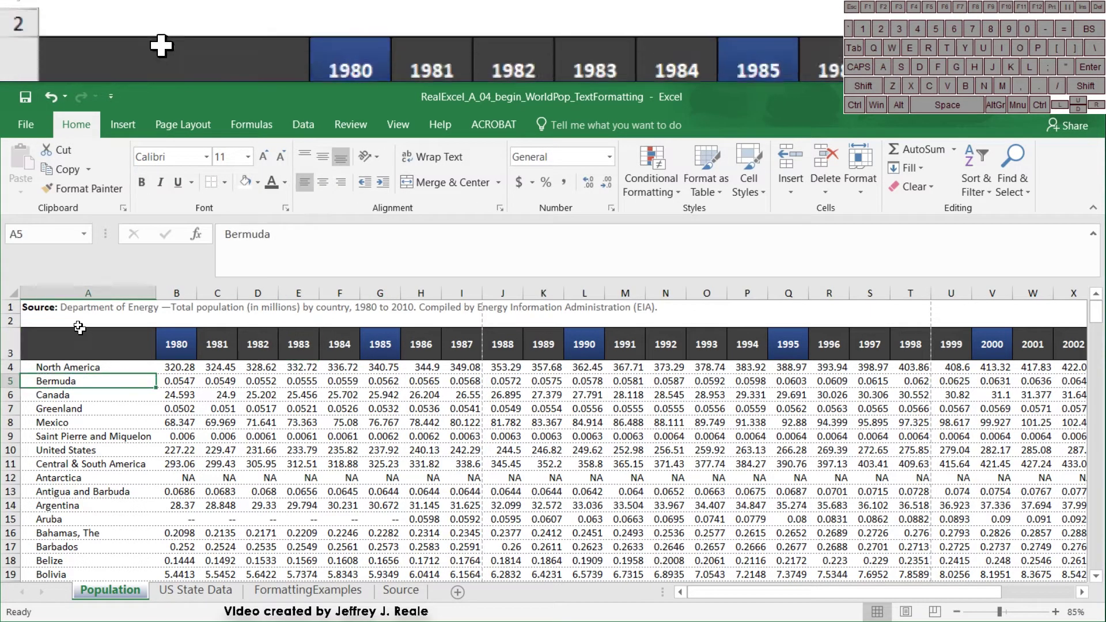
{"action": "left_click", "coordinate": [57, 308]}
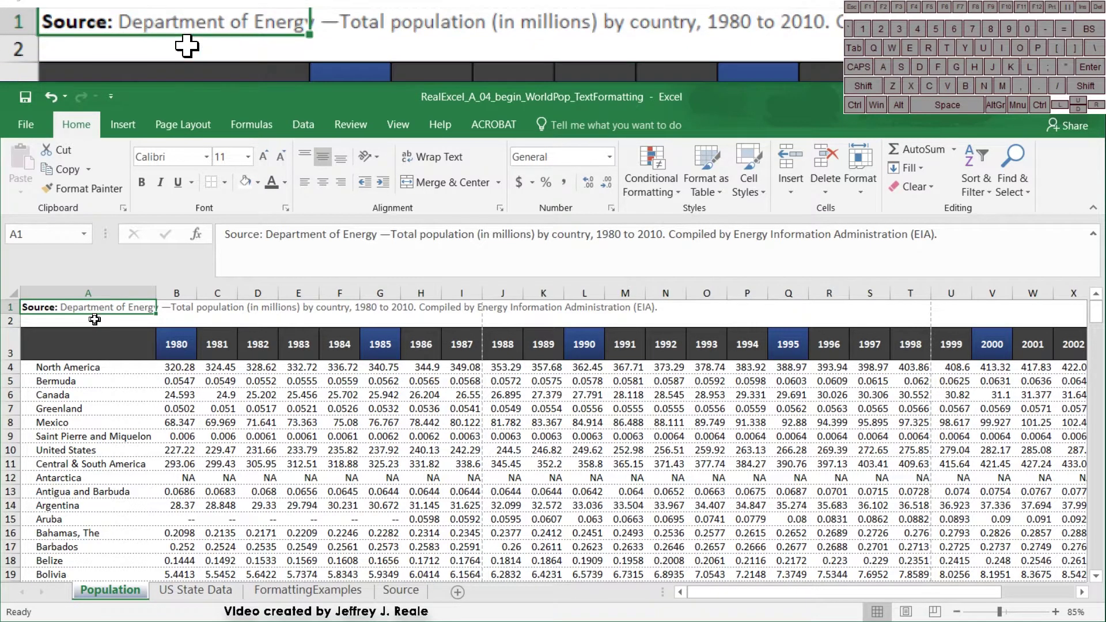
{"action": "left_click", "coordinate": [92, 435]}
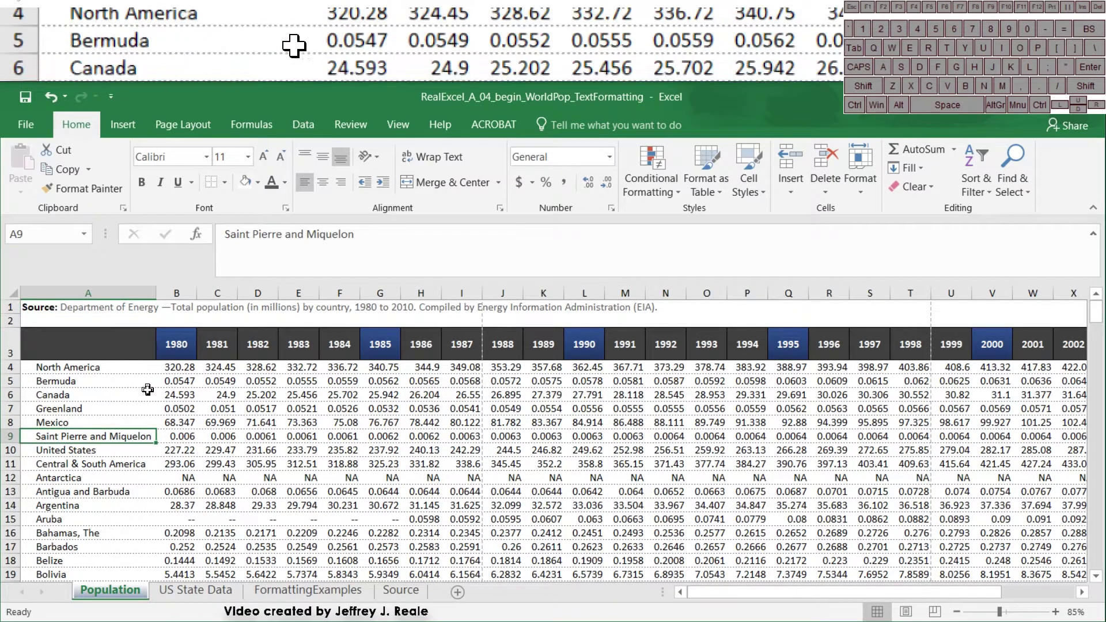
Set the year headings in B3:AF3 to vertical text and make row 3 tall enough for all four digits.
{"action": "left_click", "coordinate": [172, 352]}
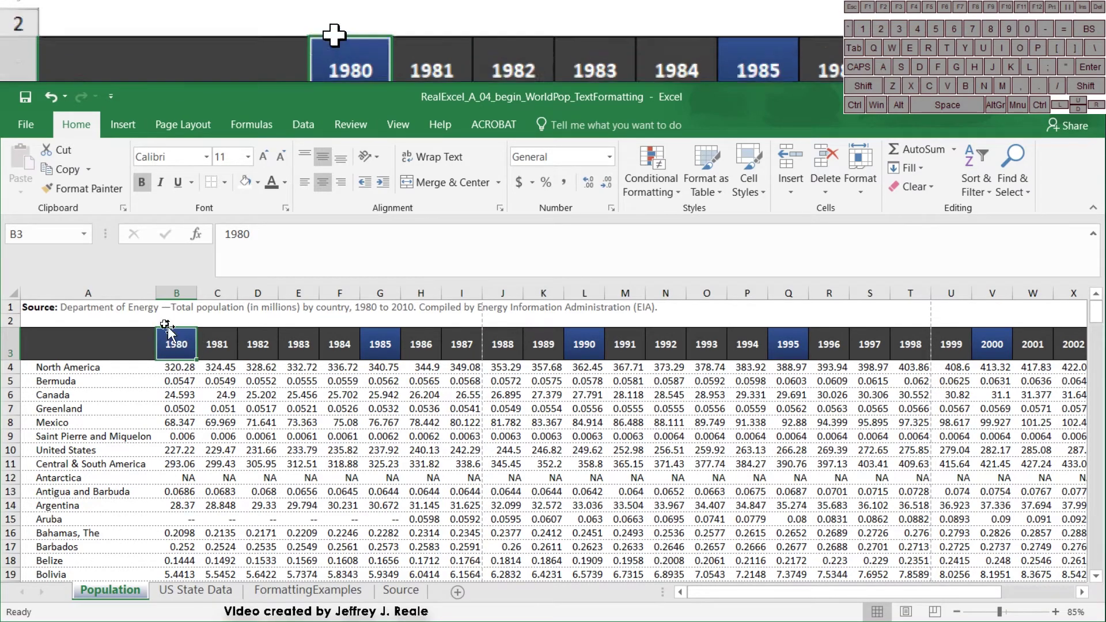
{"action": "key", "text": "ctrl+shift+Right"}
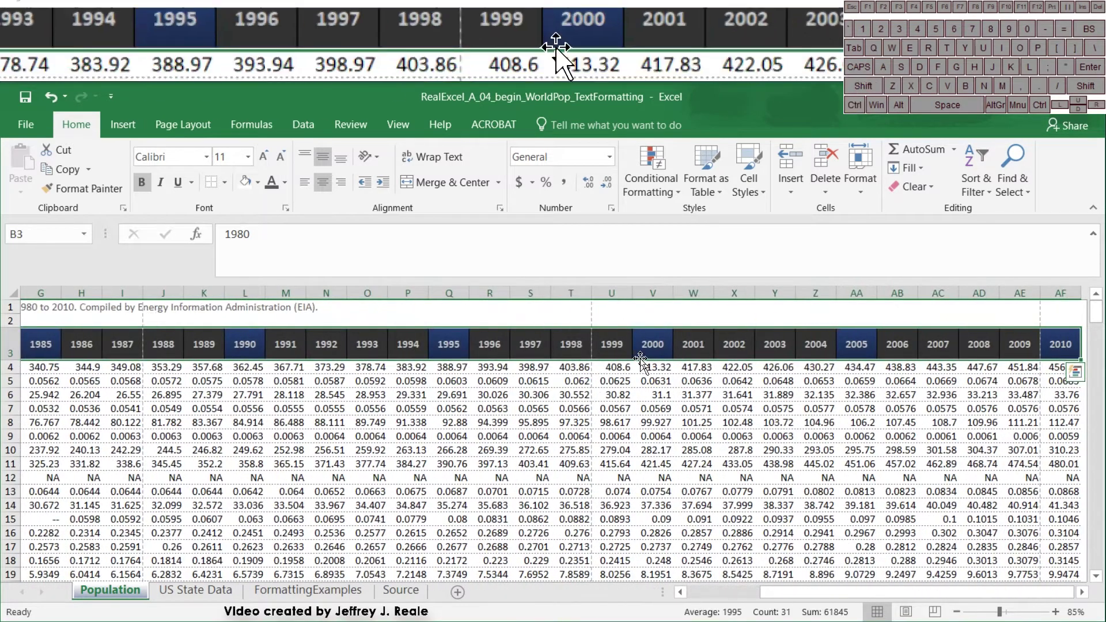
{"action": "scroll", "coordinate": [640, 360], "scroll_direction": "left", "scroll_amount": 6}
{"action": "left_click", "coordinate": [367, 156]}
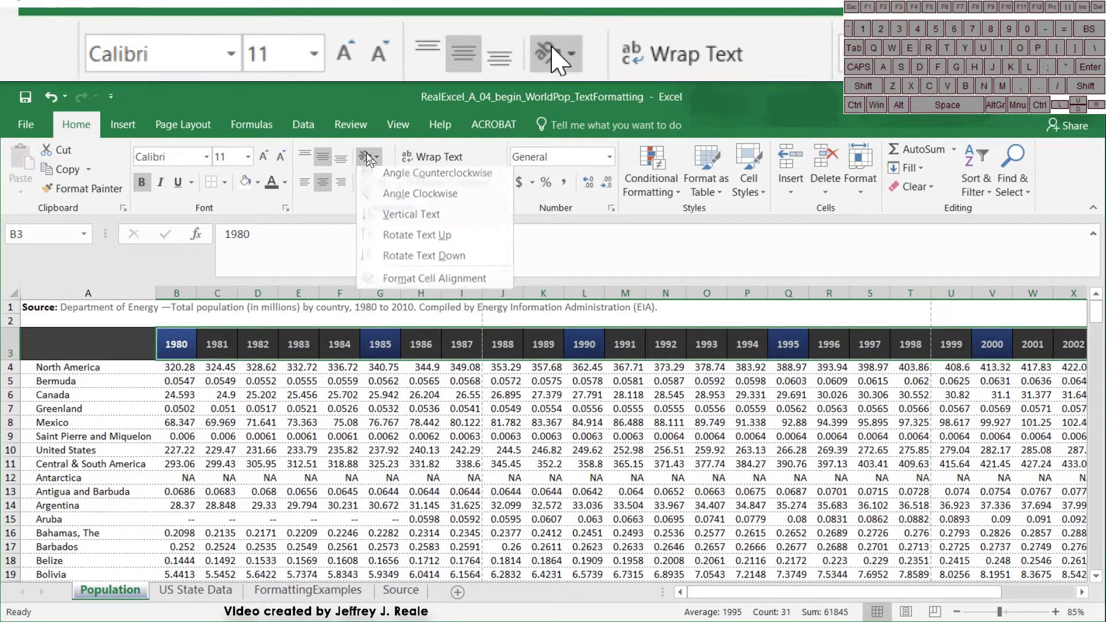
{"action": "left_click", "coordinate": [367, 213]}
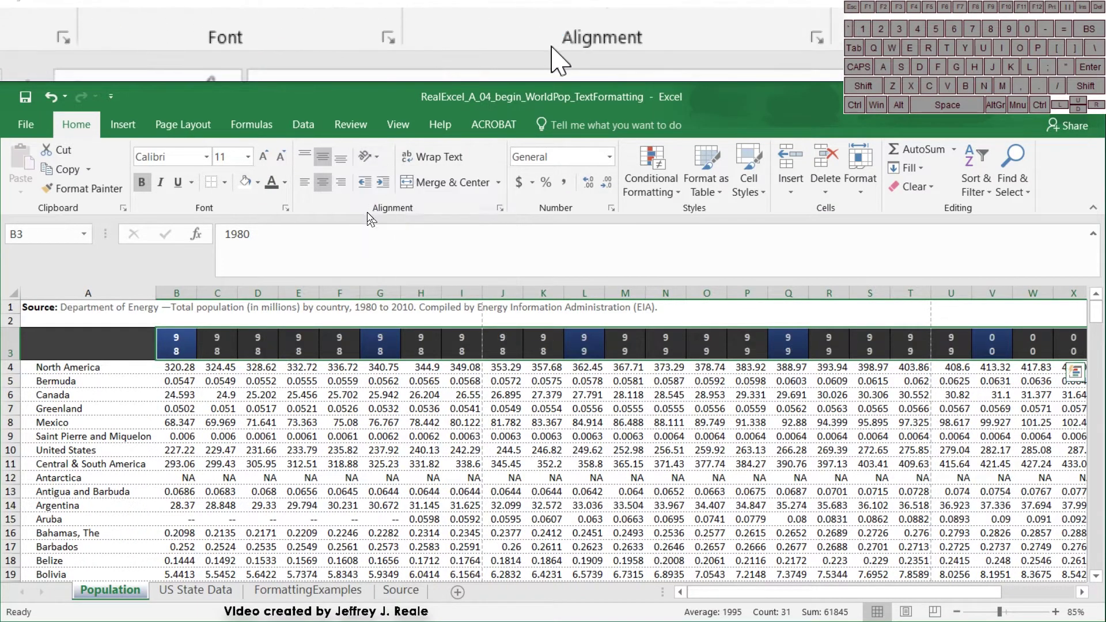
{"action": "left_click_drag", "start_coordinate": [11, 360], "coordinate": [20, 395]}
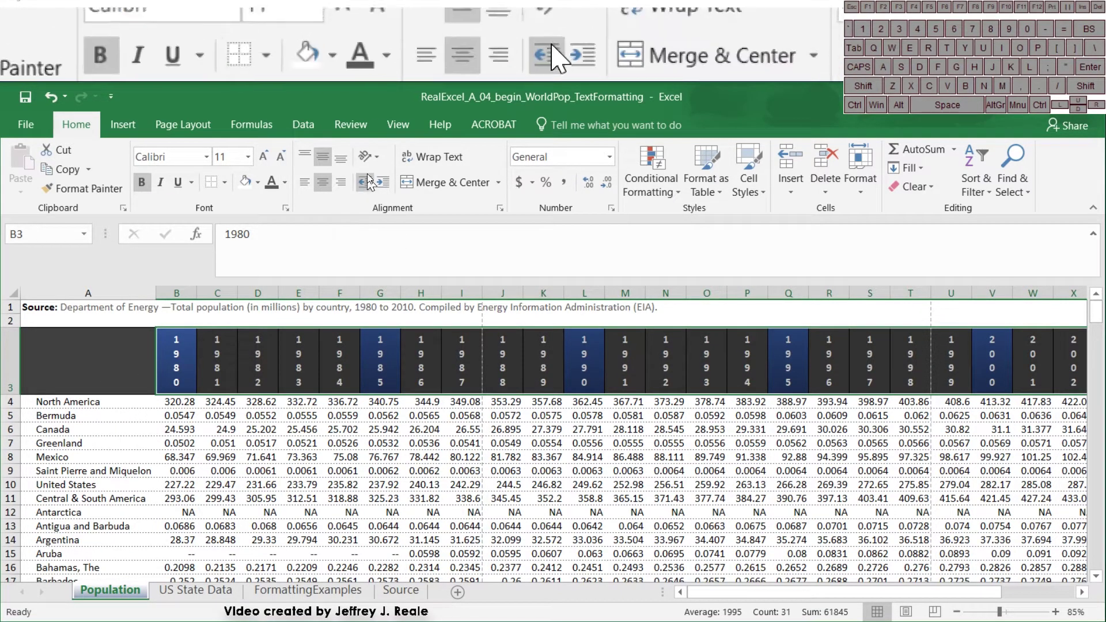
Rotate the year headings in B3:AF3 upward and narrow columns B through AF to one equal width.
{"action": "left_click", "coordinate": [365, 158]}
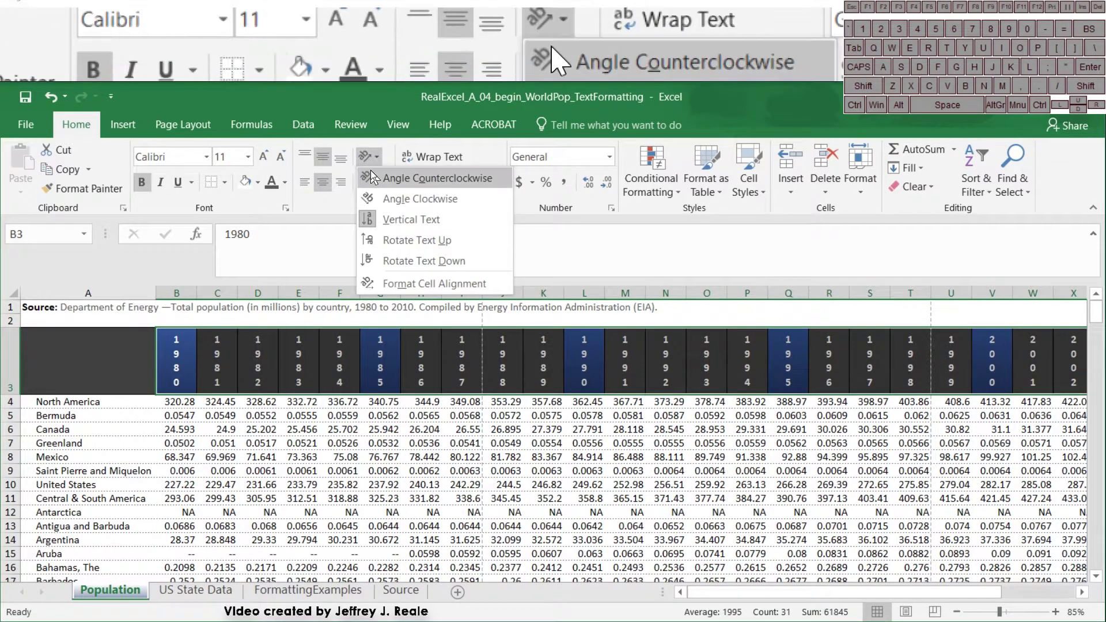
{"action": "left_click", "coordinate": [382, 241]}
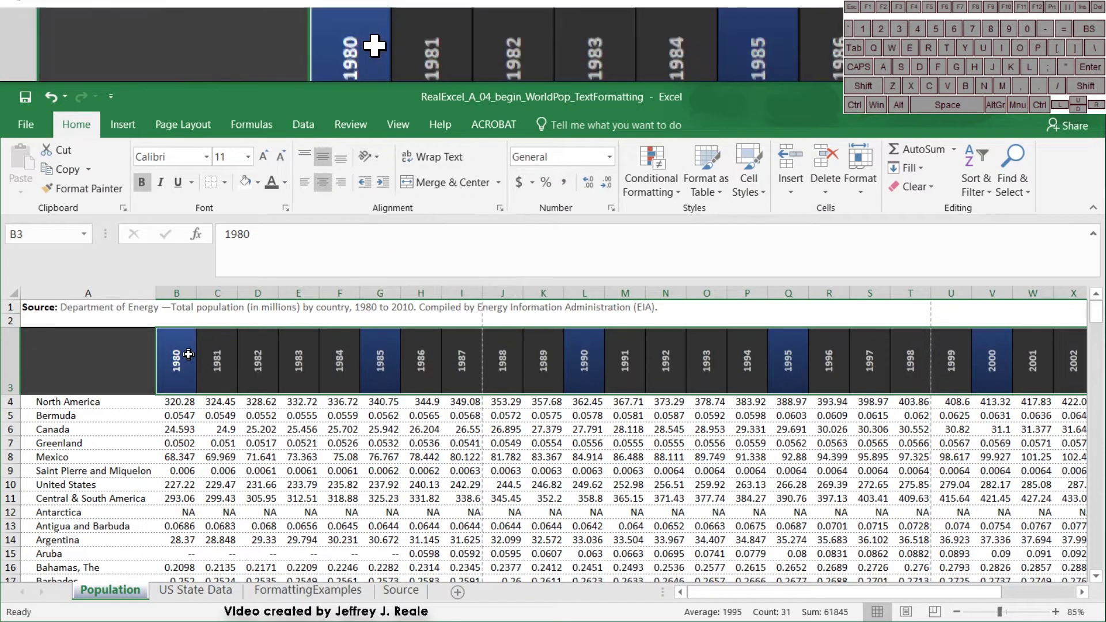
{"action": "left_click_drag", "start_coordinate": [197, 293], "coordinate": [1020, 294]}
{"action": "left_click", "coordinate": [174, 293]}
{"action": "middle_click", "coordinate": [791, 406]}
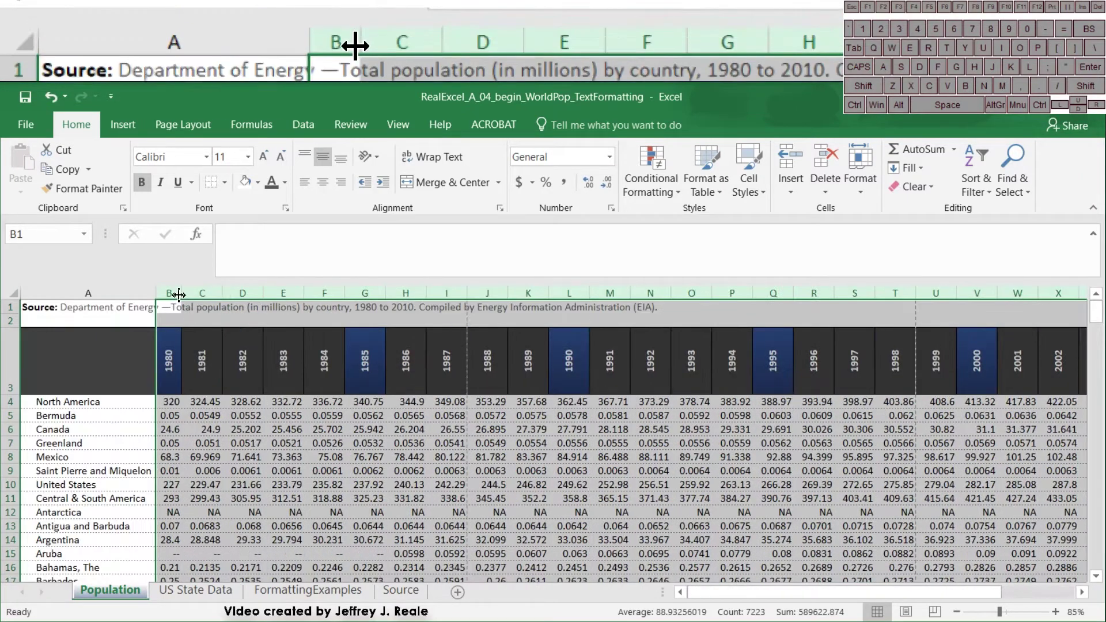
{"action": "left_click_drag", "start_coordinate": [179, 295], "coordinate": [181, 295]}
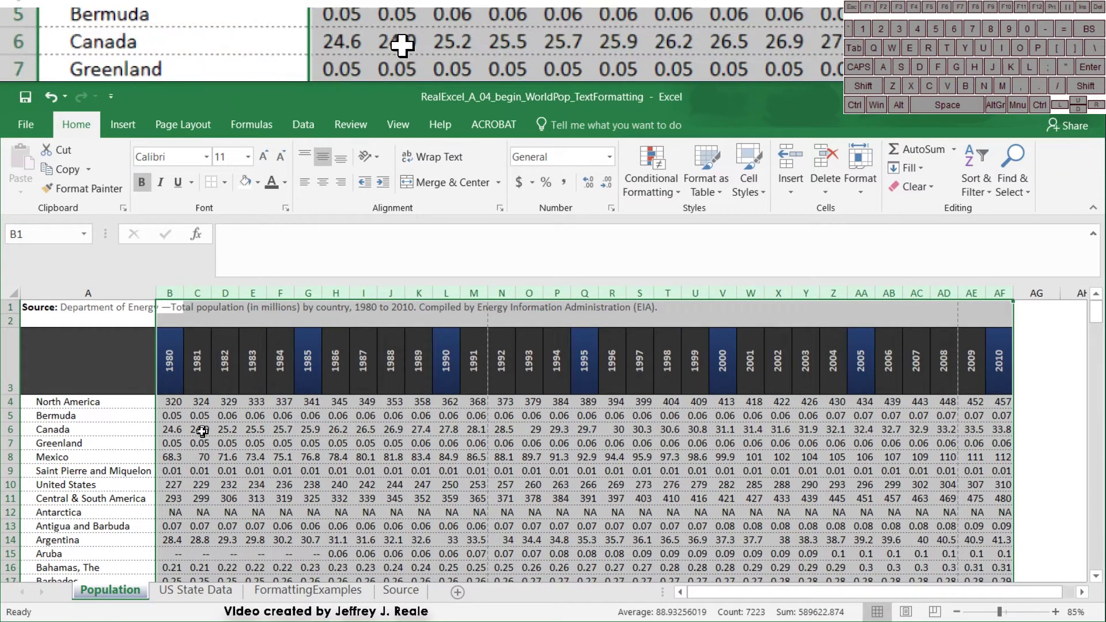
{"action": "left_click", "coordinate": [175, 412]}
Angle the year headings in B3:AF3 counterclockwise and set their orientation to 65 degrees.
{"action": "left_click_drag", "start_coordinate": [169, 363], "coordinate": [991, 353]}
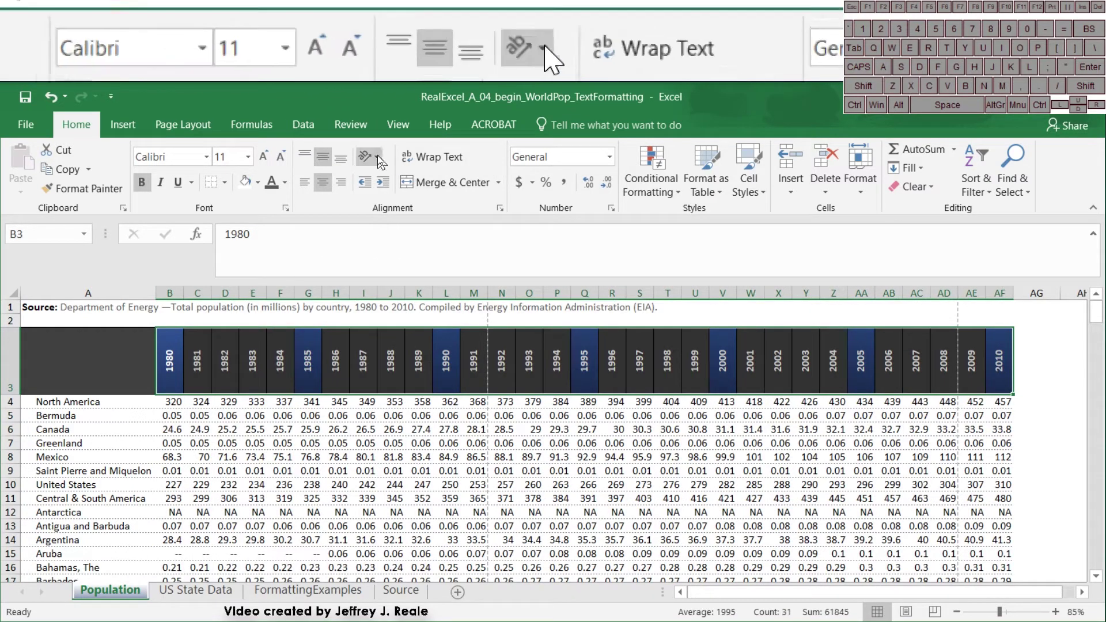
{"action": "left_click", "coordinate": [372, 157]}
{"action": "left_click", "coordinate": [375, 177]}
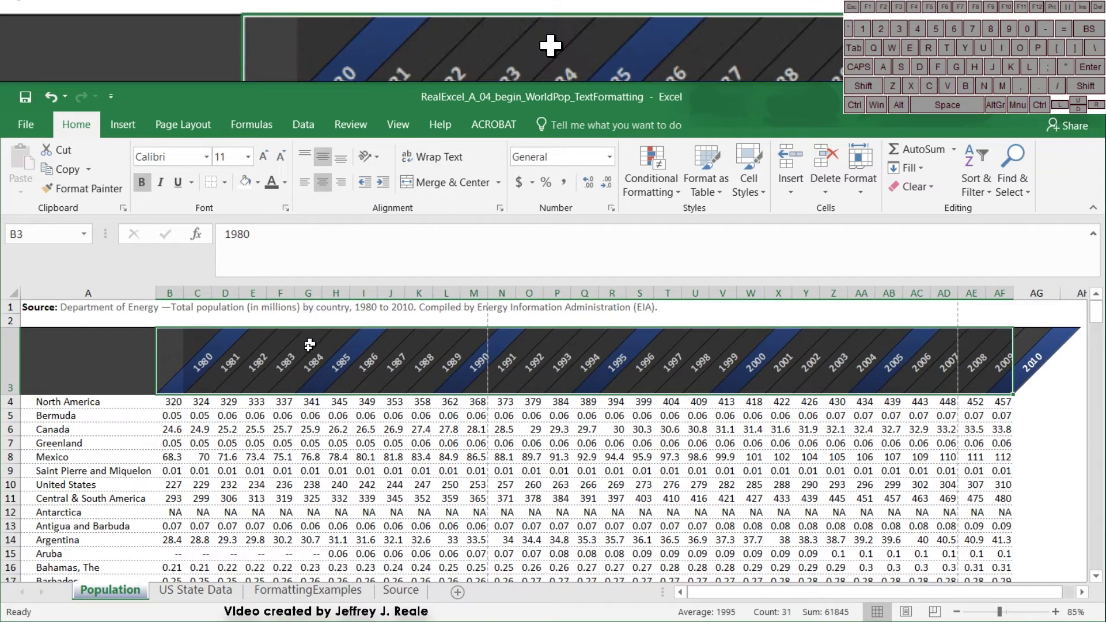
{"action": "right_click", "coordinate": [253, 383]}
{"action": "left_click", "coordinate": [291, 304]}
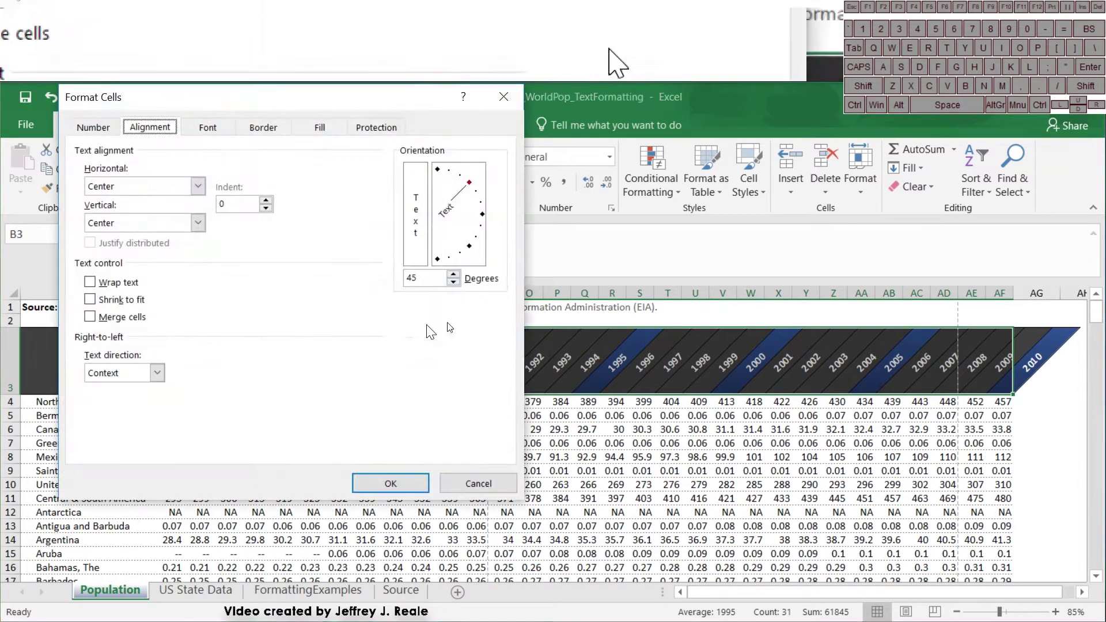
{"action": "left_click_drag", "start_coordinate": [471, 183], "coordinate": [457, 182]}
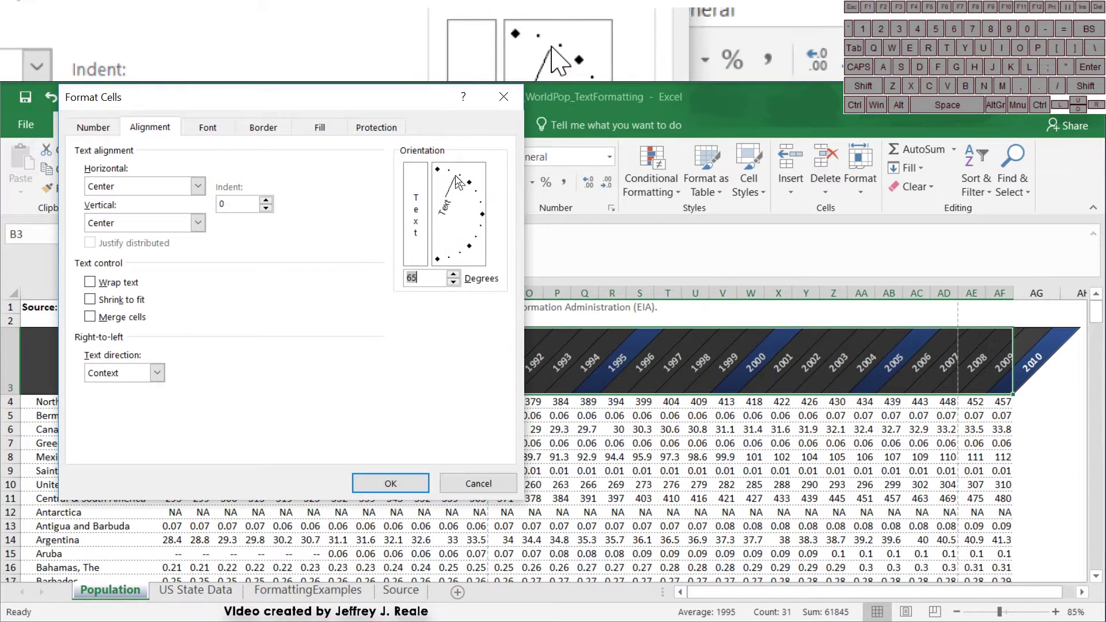
{"action": "left_click", "coordinate": [390, 483]}
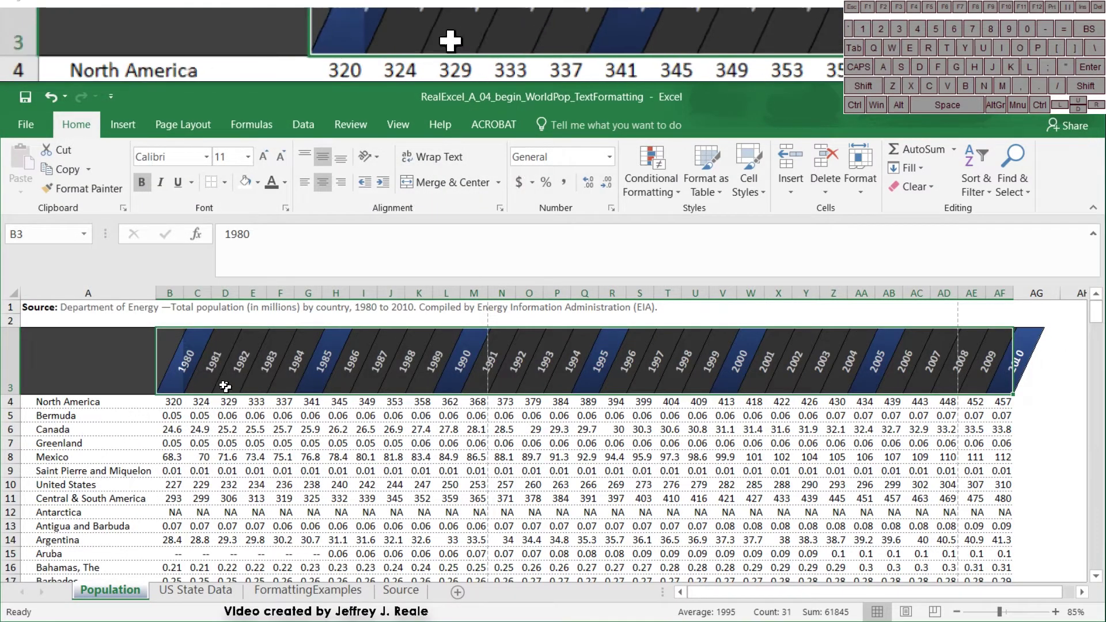
Try top, bottom and middle vertical alignment plus left, right and center horizontal alignment on the slanted year headings.
{"action": "left_click", "coordinate": [307, 156]}
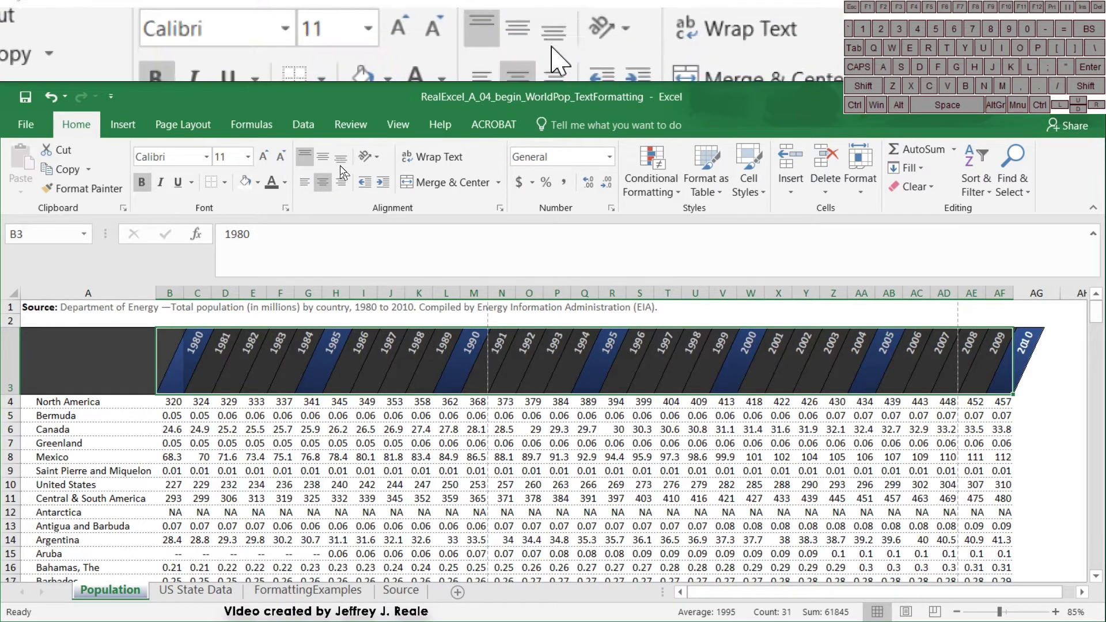
{"action": "left_click", "coordinate": [339, 158]}
{"action": "left_click", "coordinate": [305, 162]}
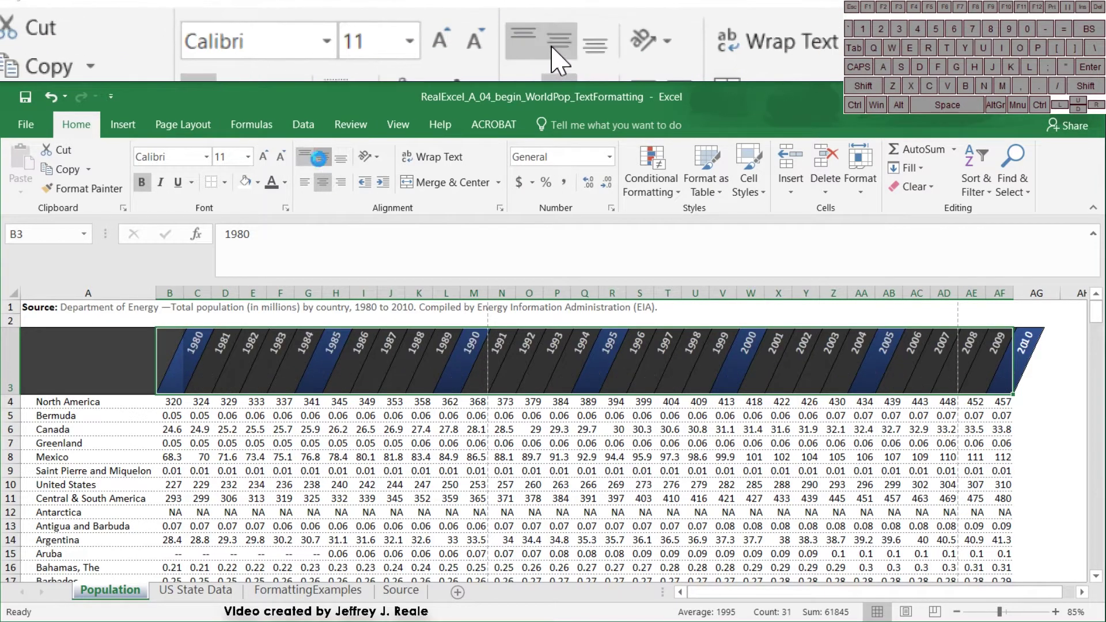
{"action": "left_click", "coordinate": [319, 161]}
{"action": "left_click", "coordinate": [306, 183]}
{"action": "left_click", "coordinate": [338, 183]}
{"action": "left_click", "coordinate": [327, 183]}
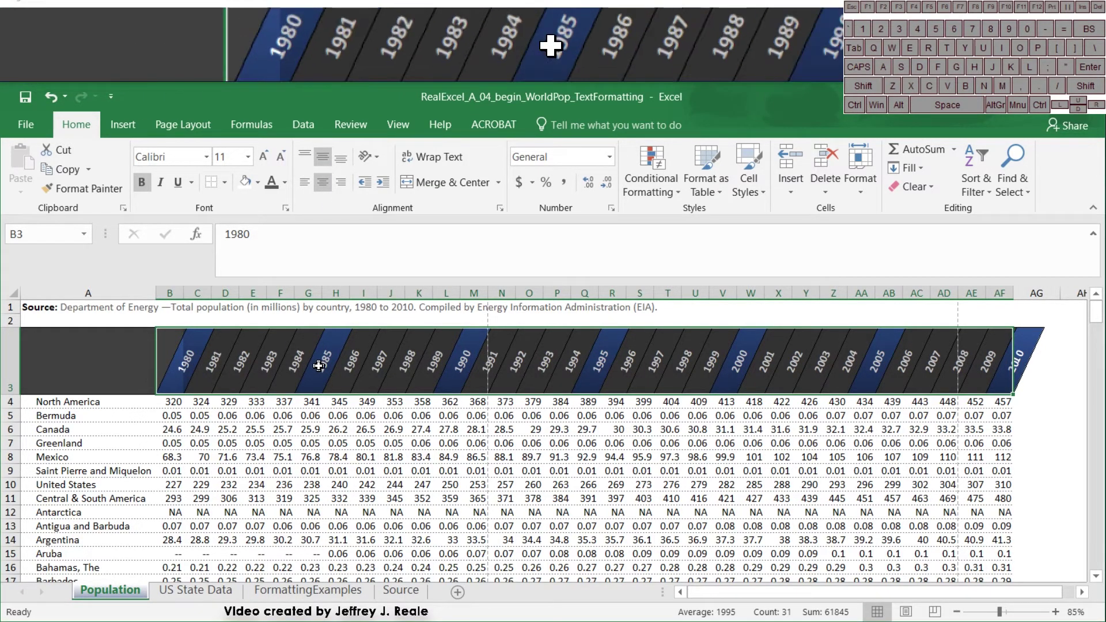
Rotate the year headings in B3:AF3 straight up and widen columns B through AF slightly to one equal width.
{"action": "left_click", "coordinate": [372, 157]}
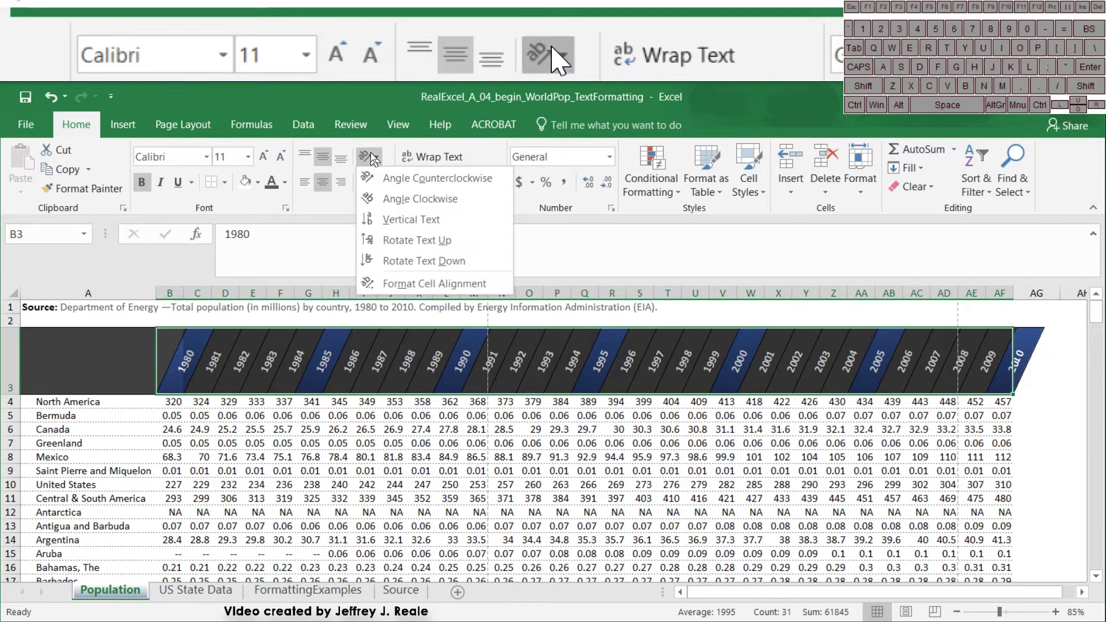
{"action": "left_click", "coordinate": [389, 241]}
{"action": "left_click_drag", "start_coordinate": [172, 292], "coordinate": [985, 287]}
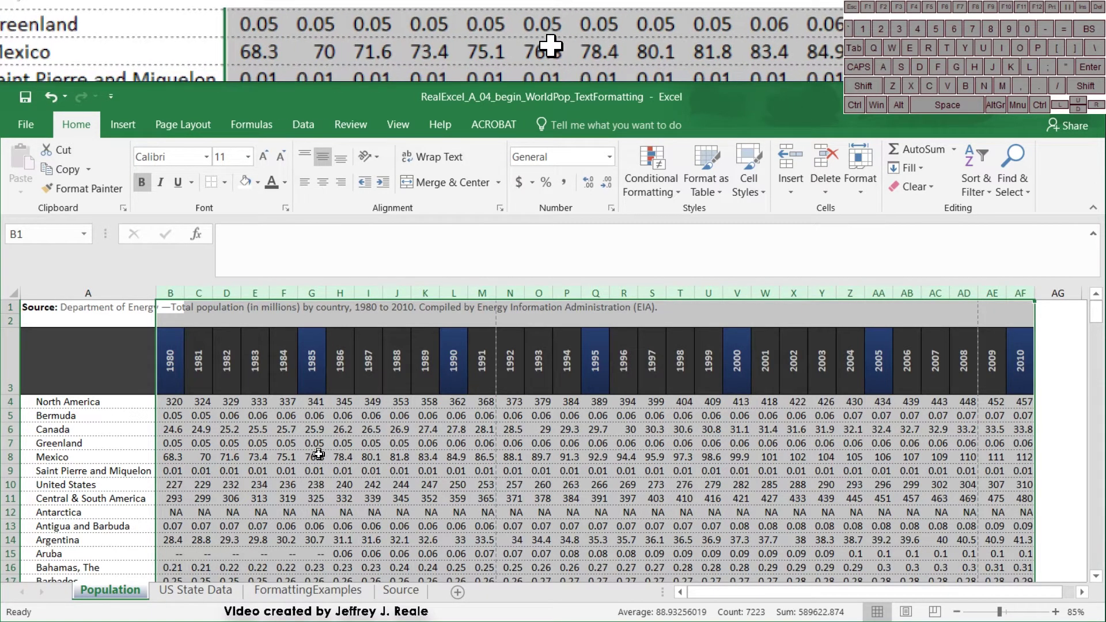
{"action": "left_click", "coordinate": [369, 470]}
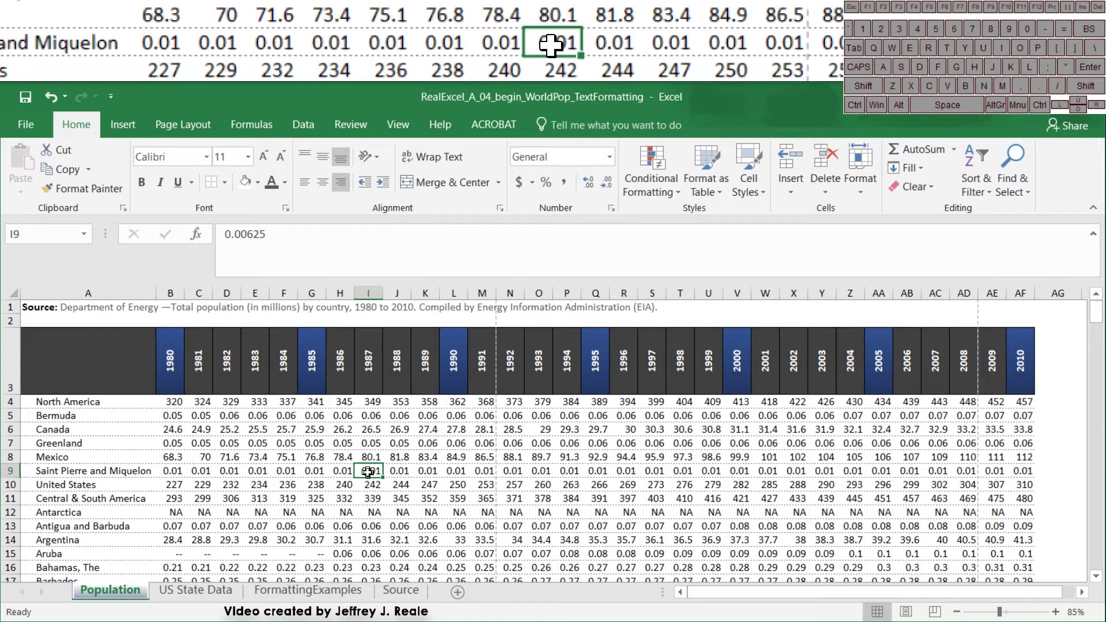